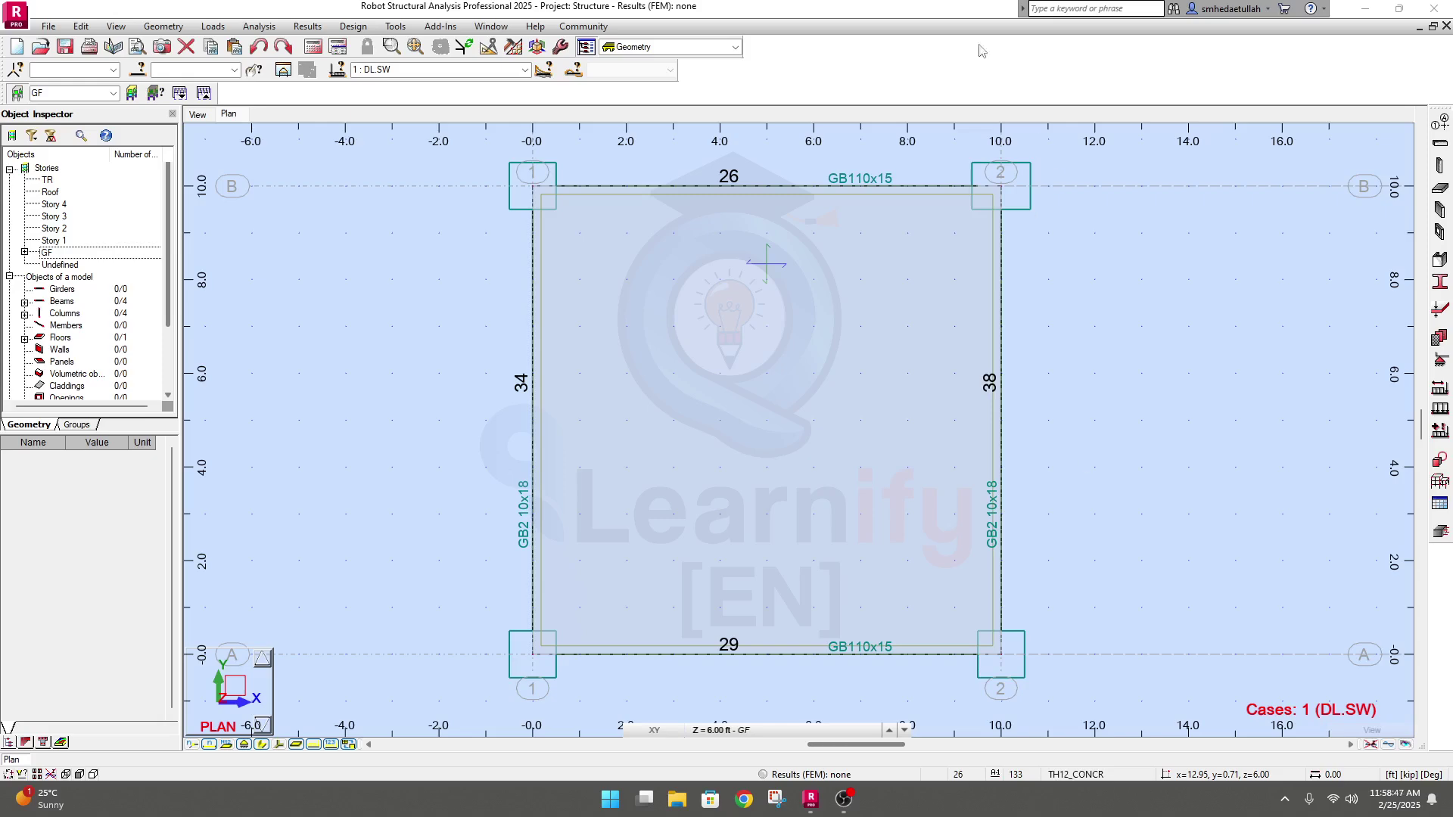
# Activate the Robot window and open the Loads menu.
pyautogui.click(893, 49)
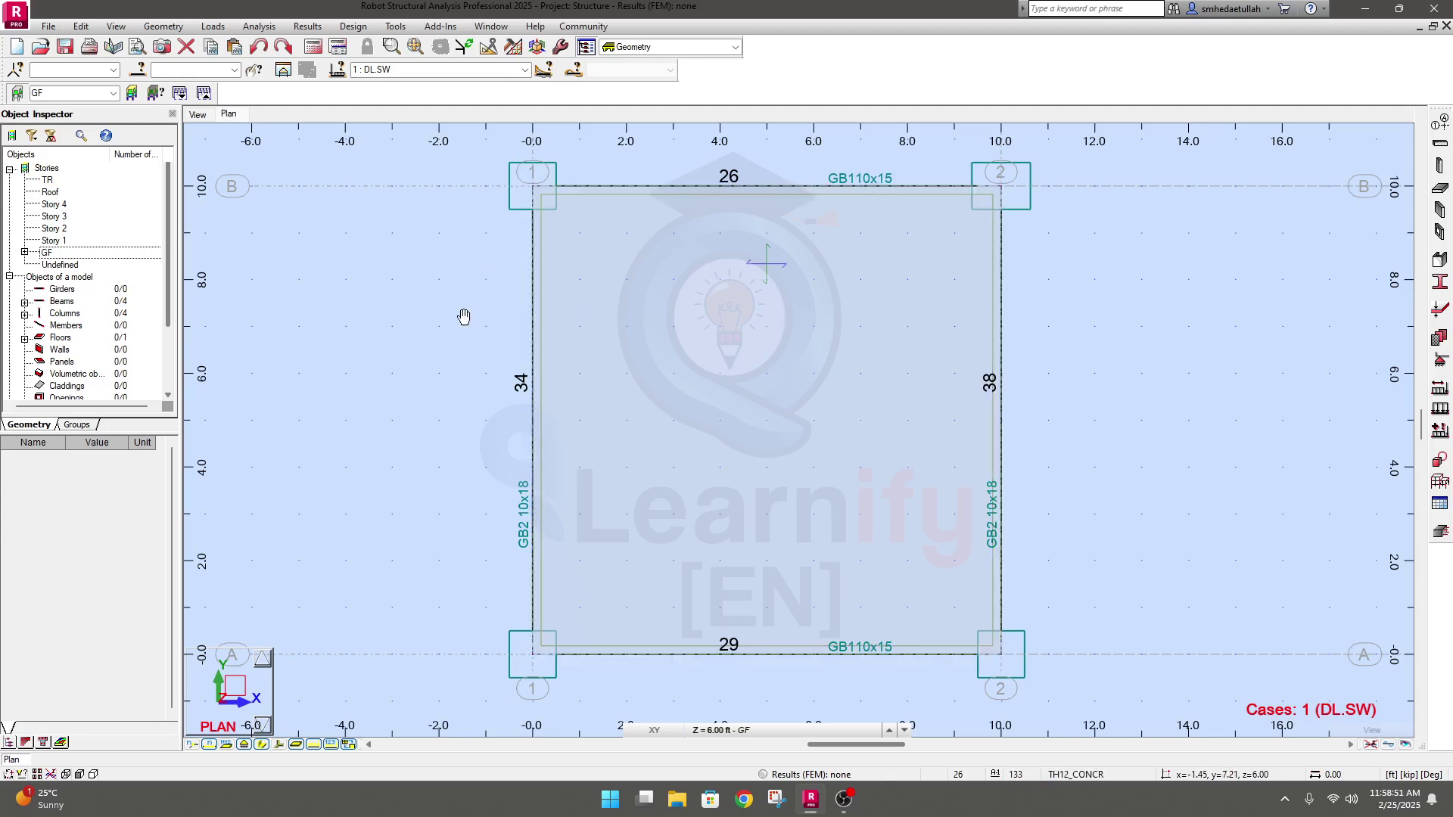
pyautogui.click(213, 26)
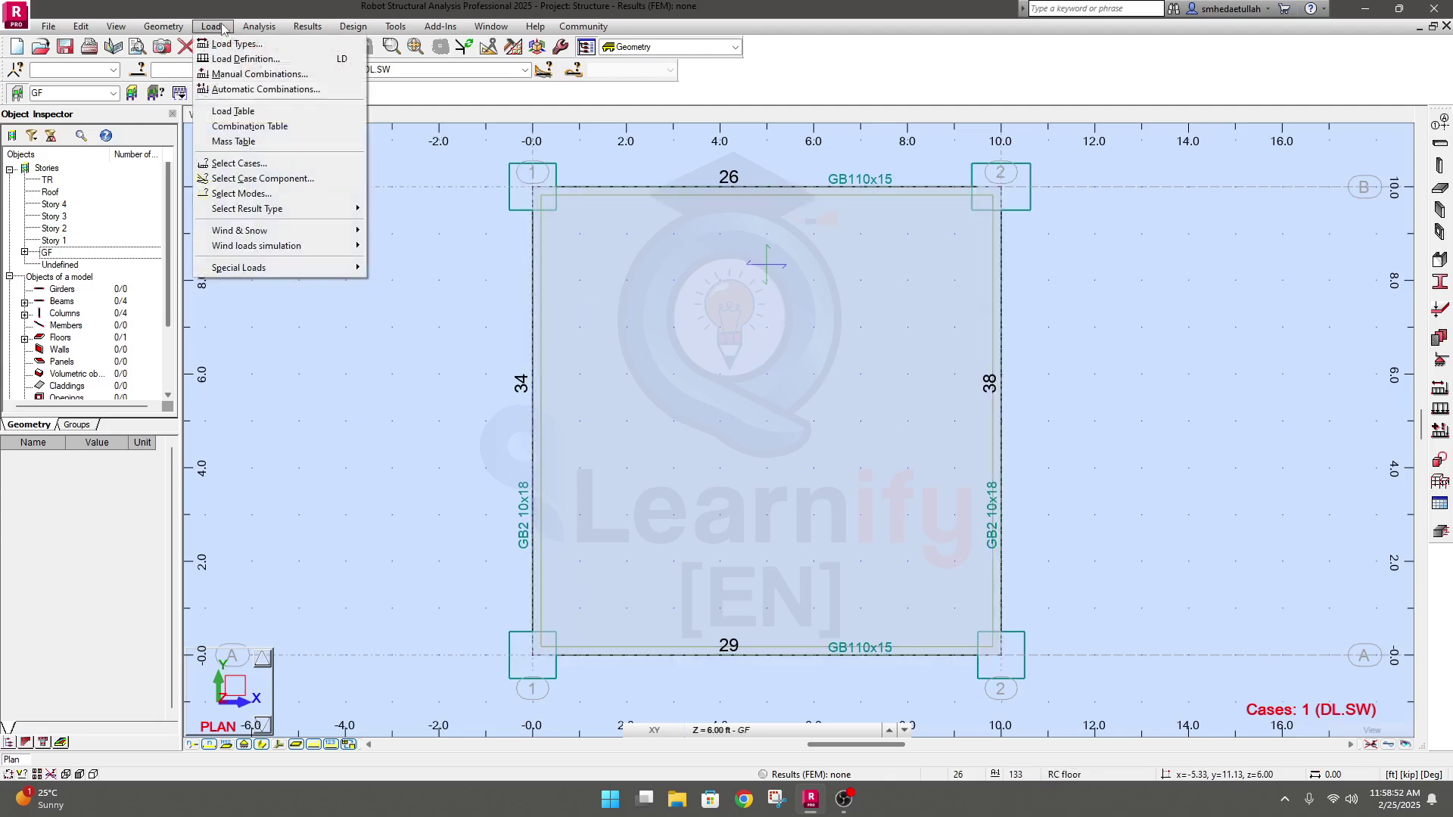
# Choose full automatic combinations under the LRFD ASCE 7-16 code and continue to the detailed settings.
pyautogui.click(263, 90)
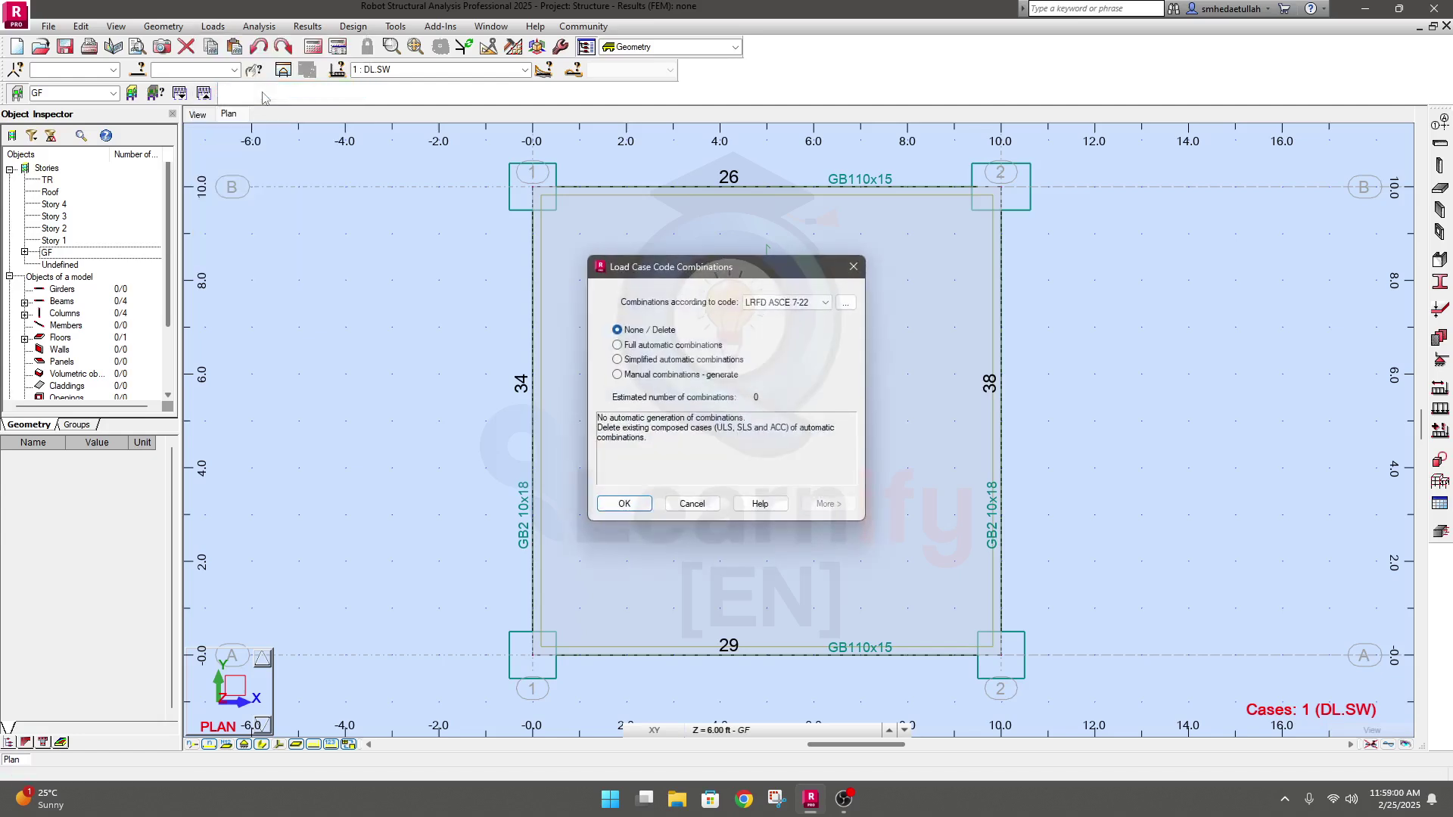
pyautogui.click(666, 345)
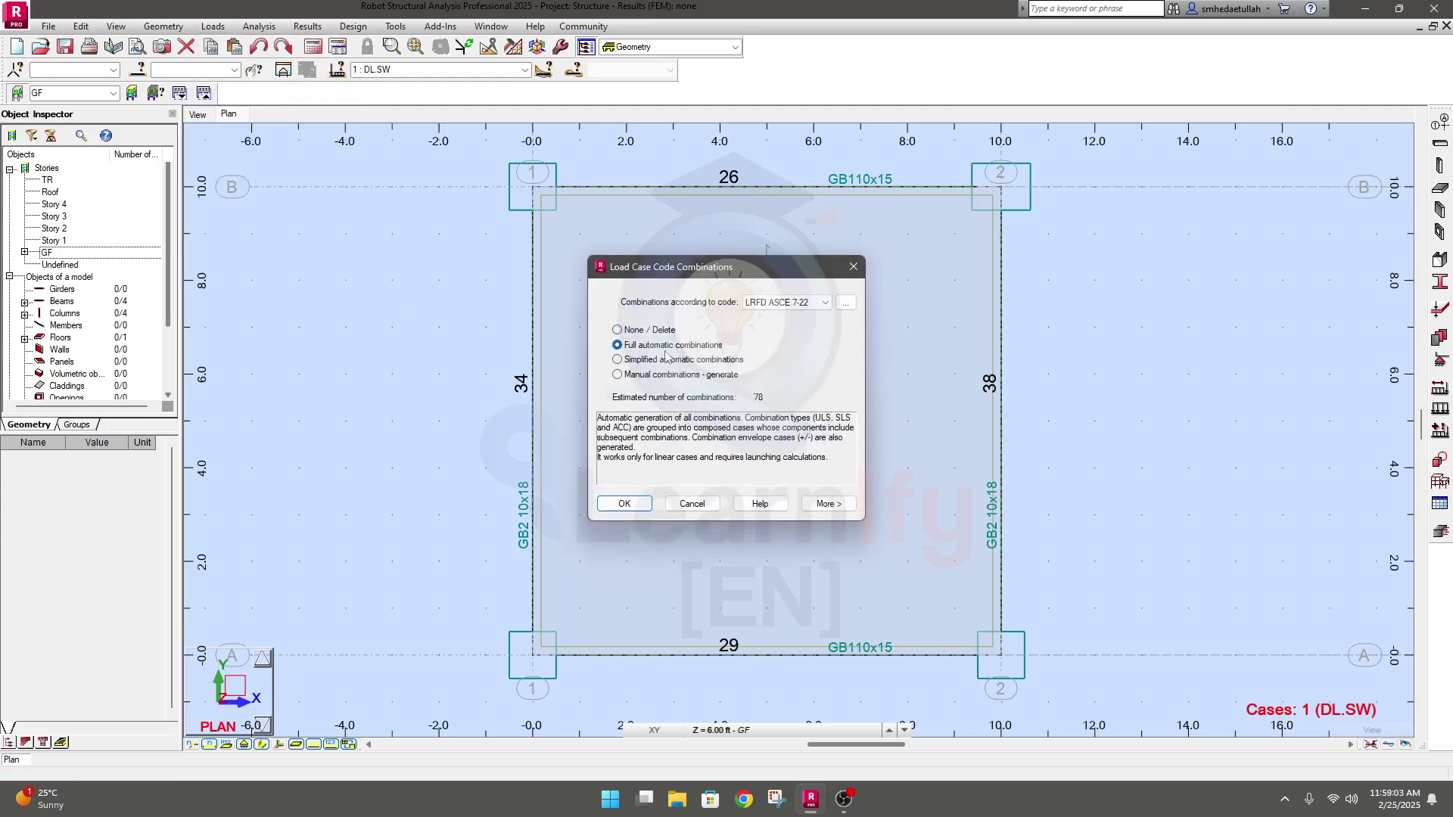
pyautogui.click(825, 302)
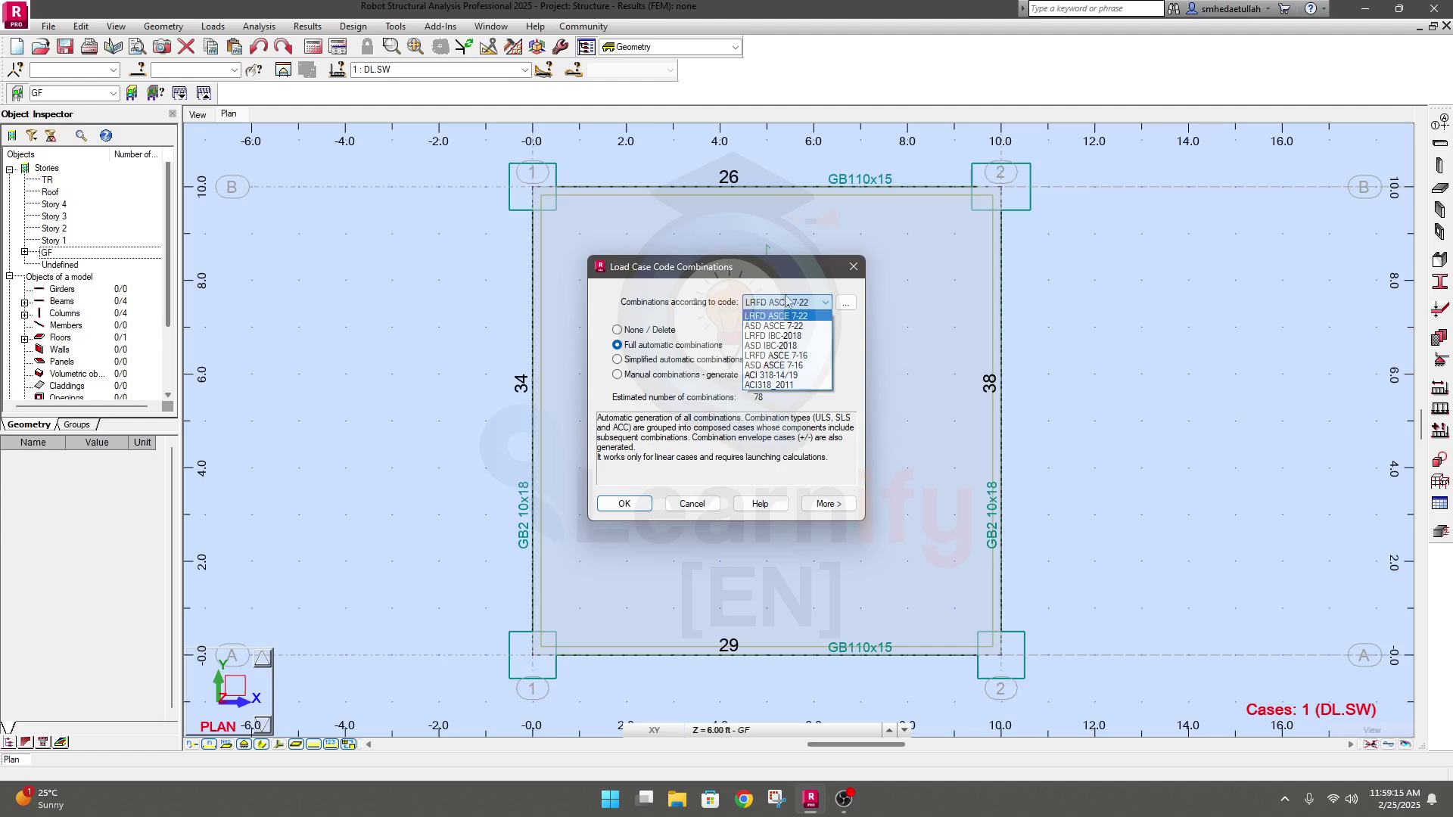
pyautogui.click(823, 361)
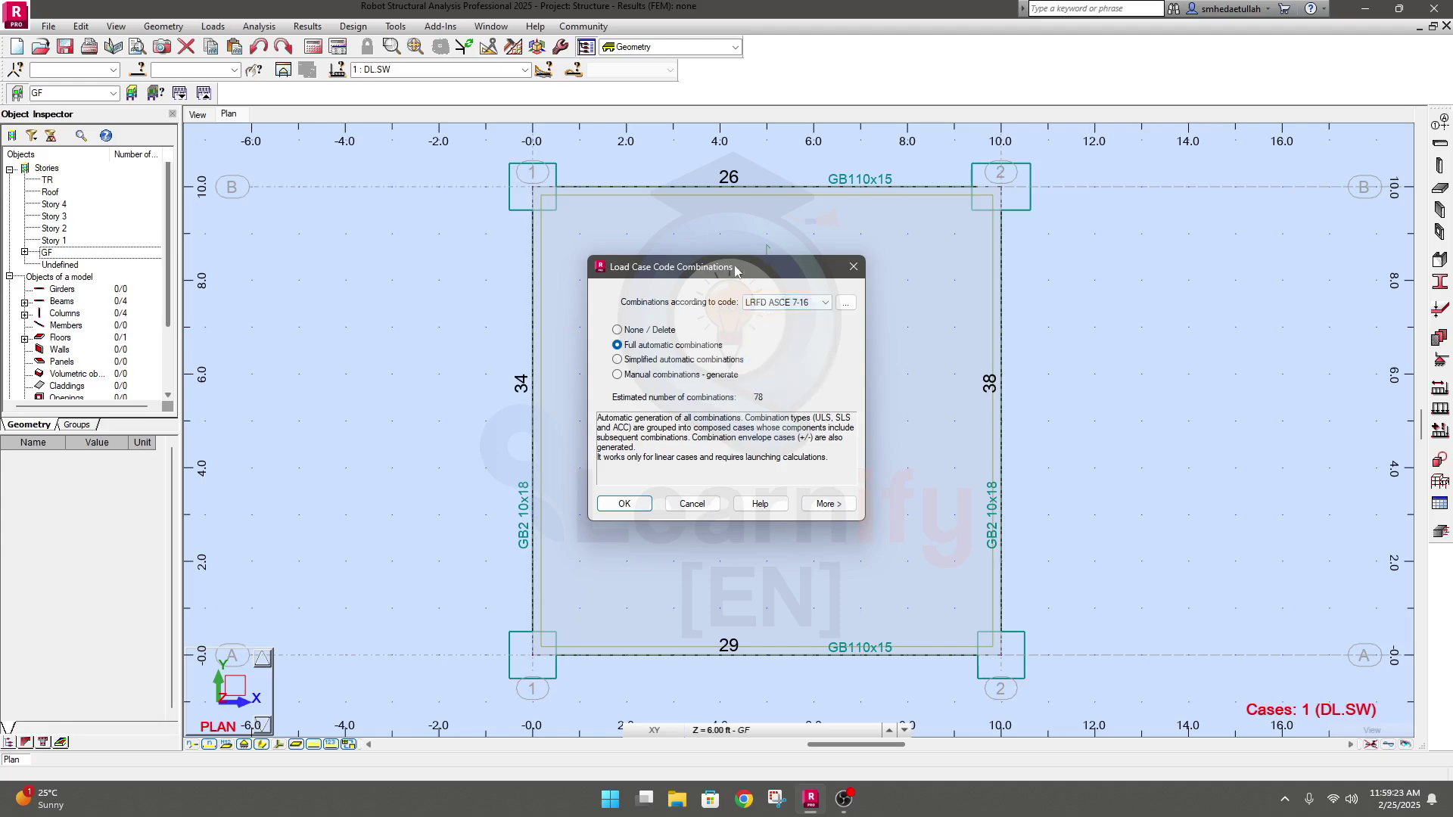
pyautogui.click(785, 304)
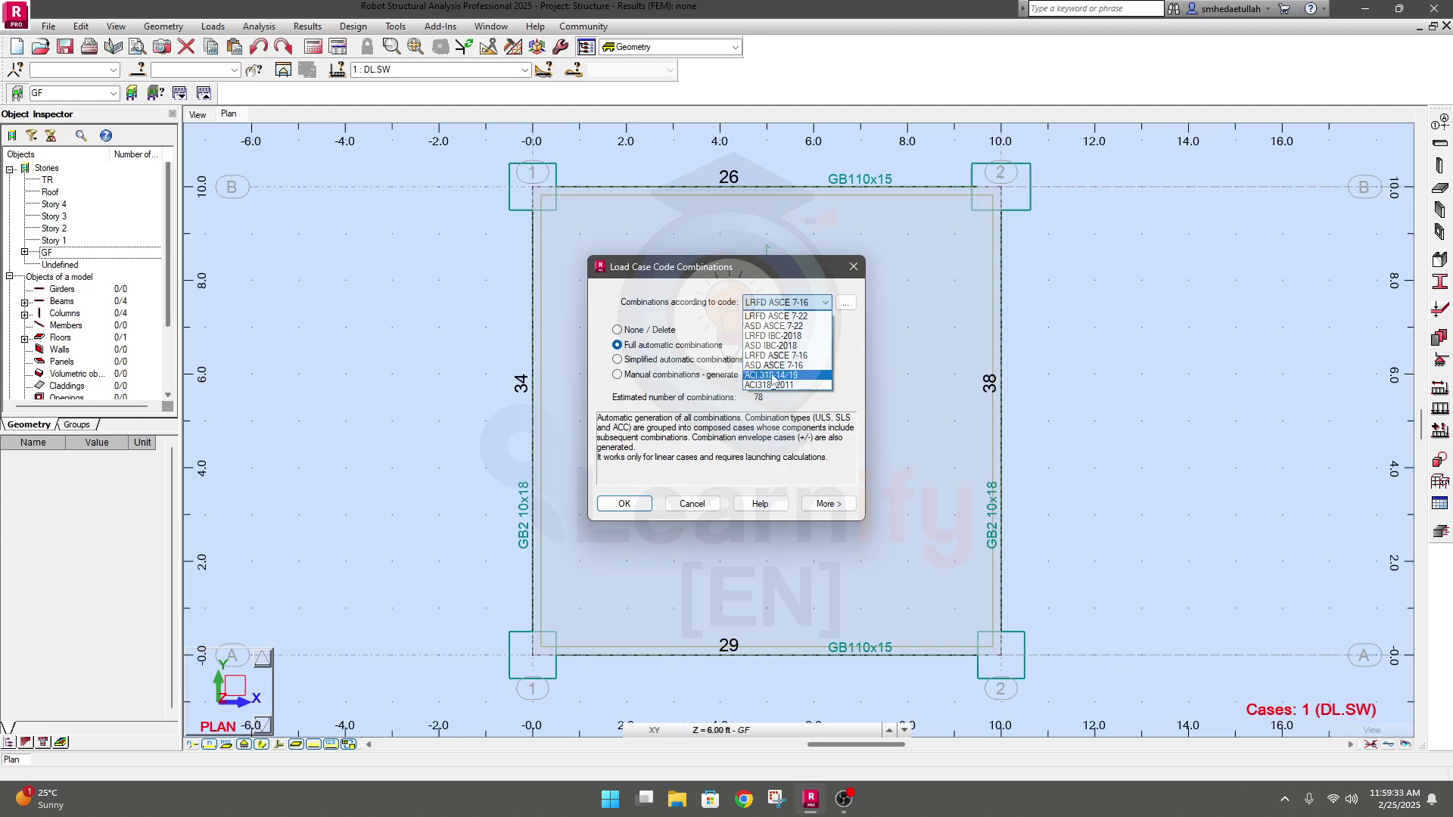
pyautogui.click(806, 304)
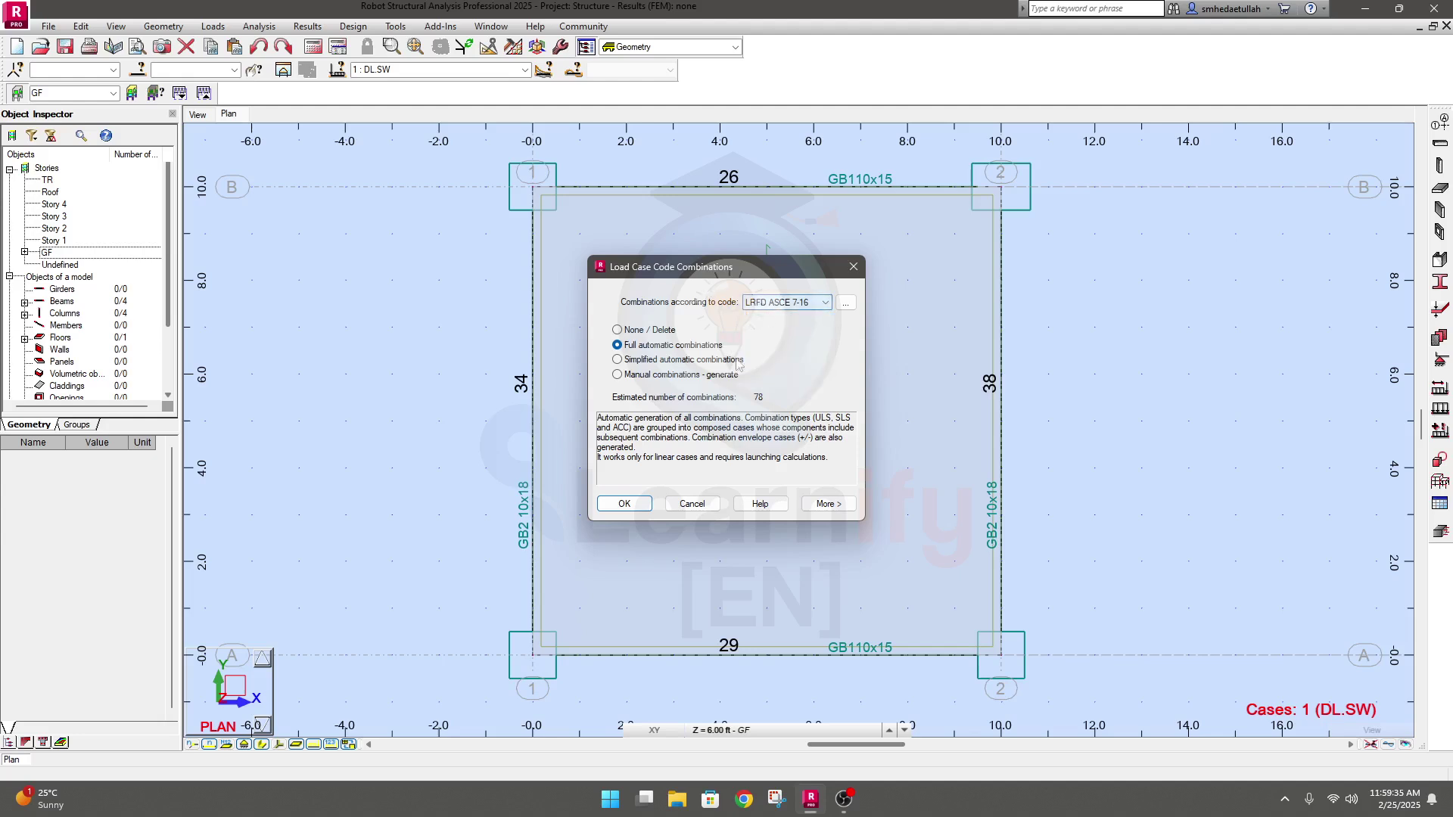
pyautogui.click(825, 504)
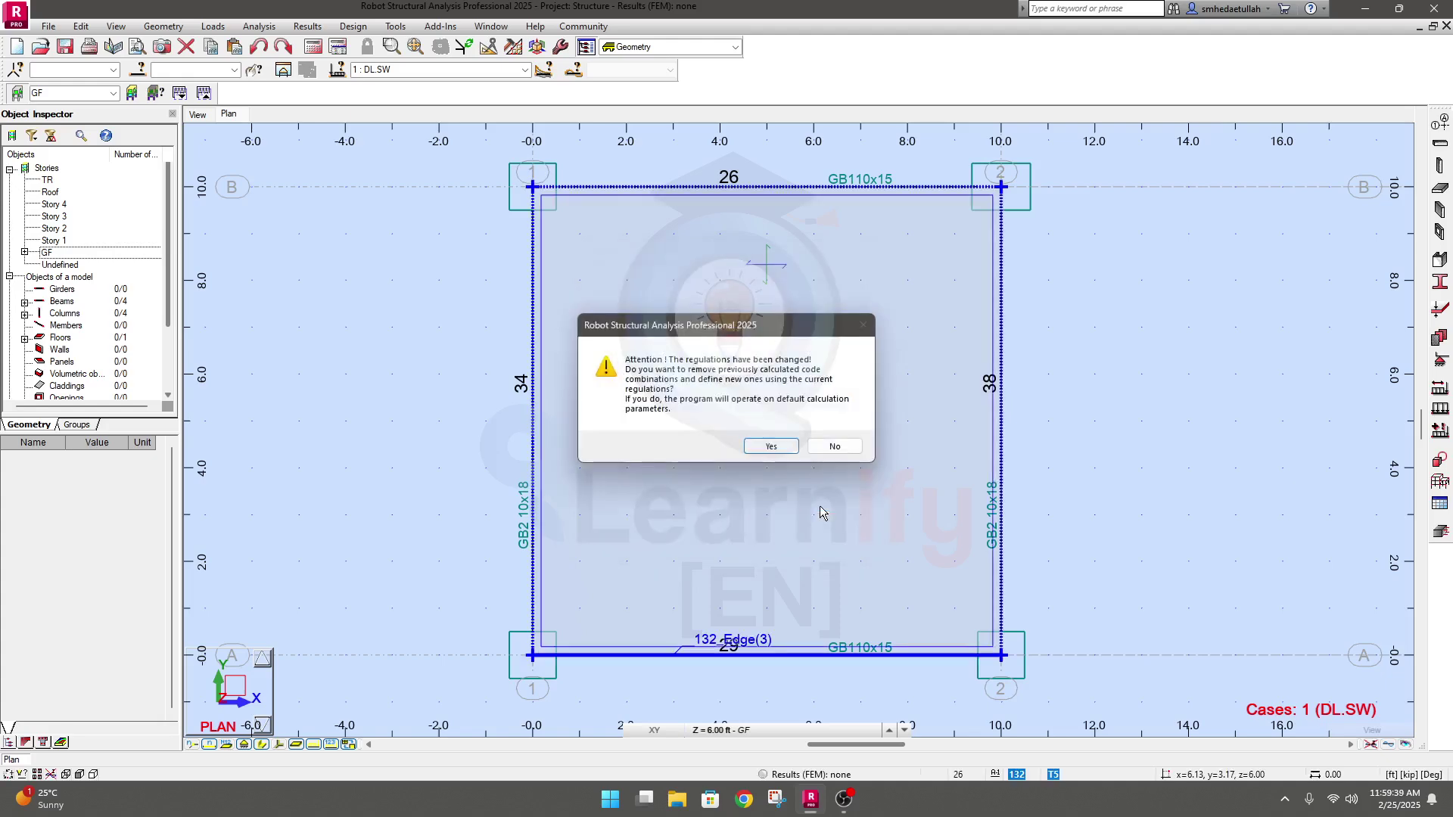
# Accept replacing the previous code combinations and review the ULS, SLS and ACC options.
pyautogui.click(769, 448)
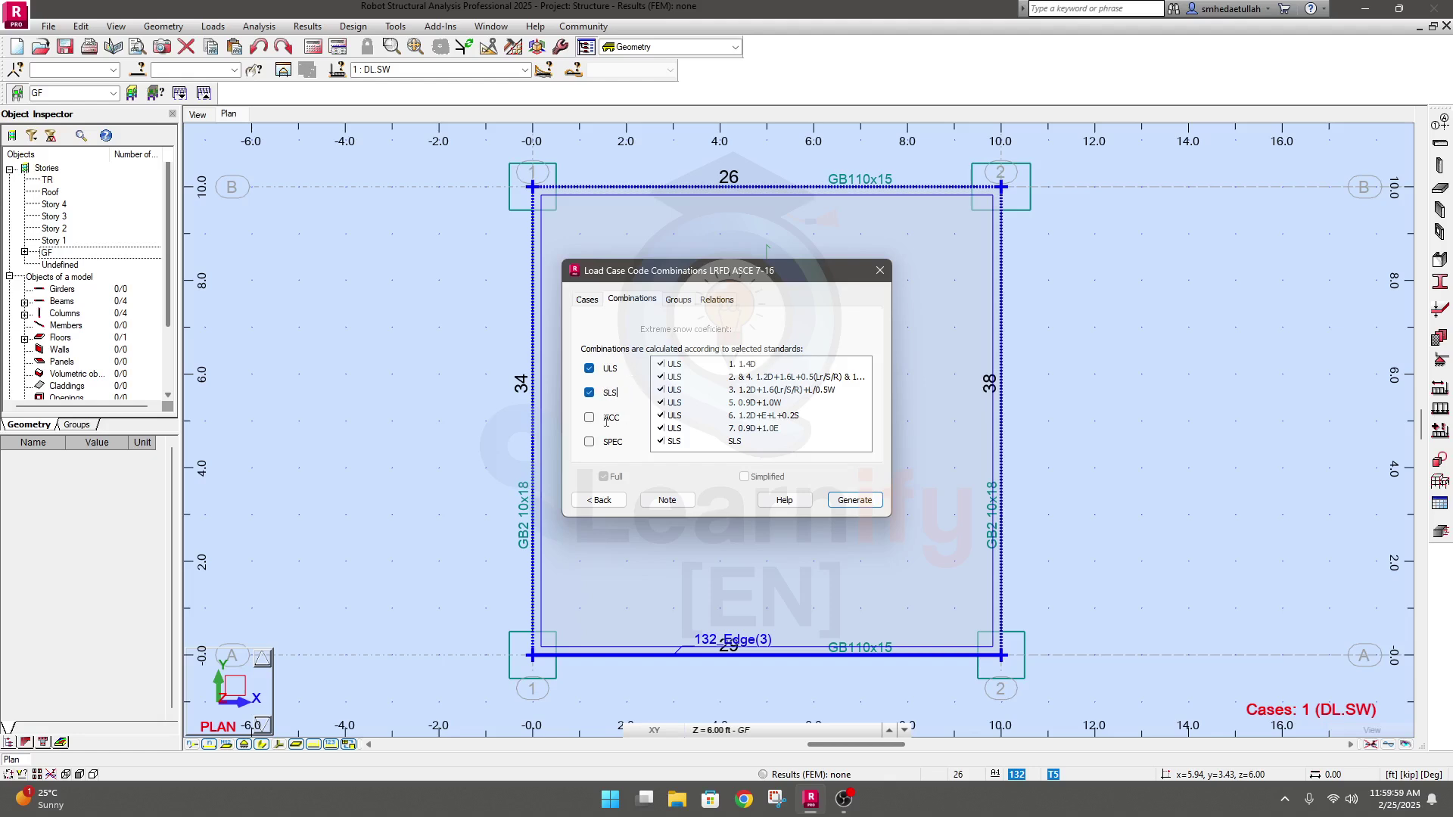
pyautogui.moveTo(606, 417); pyautogui.dragTo(621, 416)
pyautogui.click(606, 418)
pyautogui.moveTo(606, 418); pyautogui.dragTo(623, 419)
pyautogui.click(612, 420)
# Deactivate load cases Ey-, Ey+, Ex-, Ex+, Wy- and Wy+ (cases 13 down to 8).
pyautogui.click(587, 300)
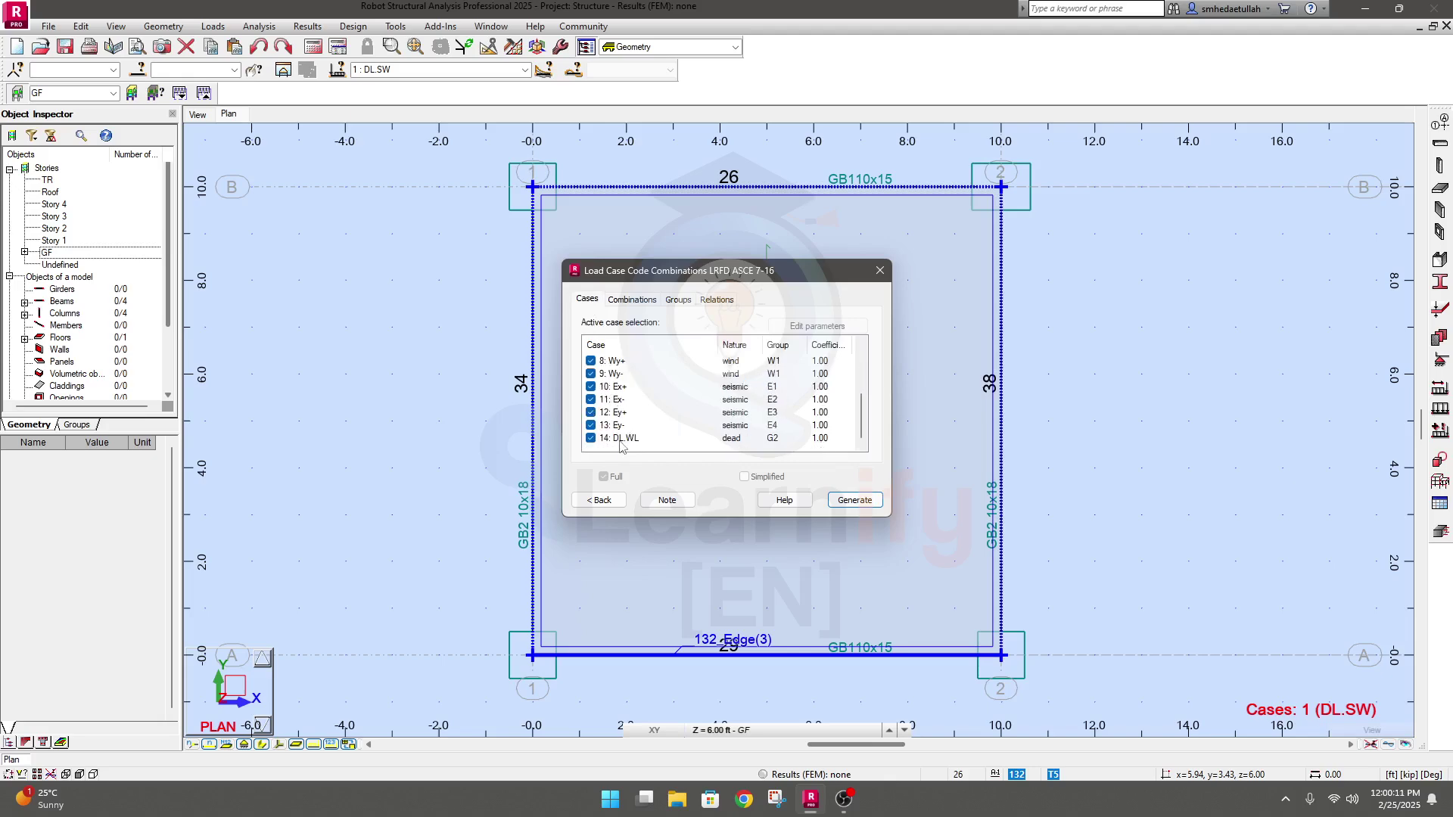
pyautogui.scroll(-3, 617, 443)
pyautogui.click(591, 426)
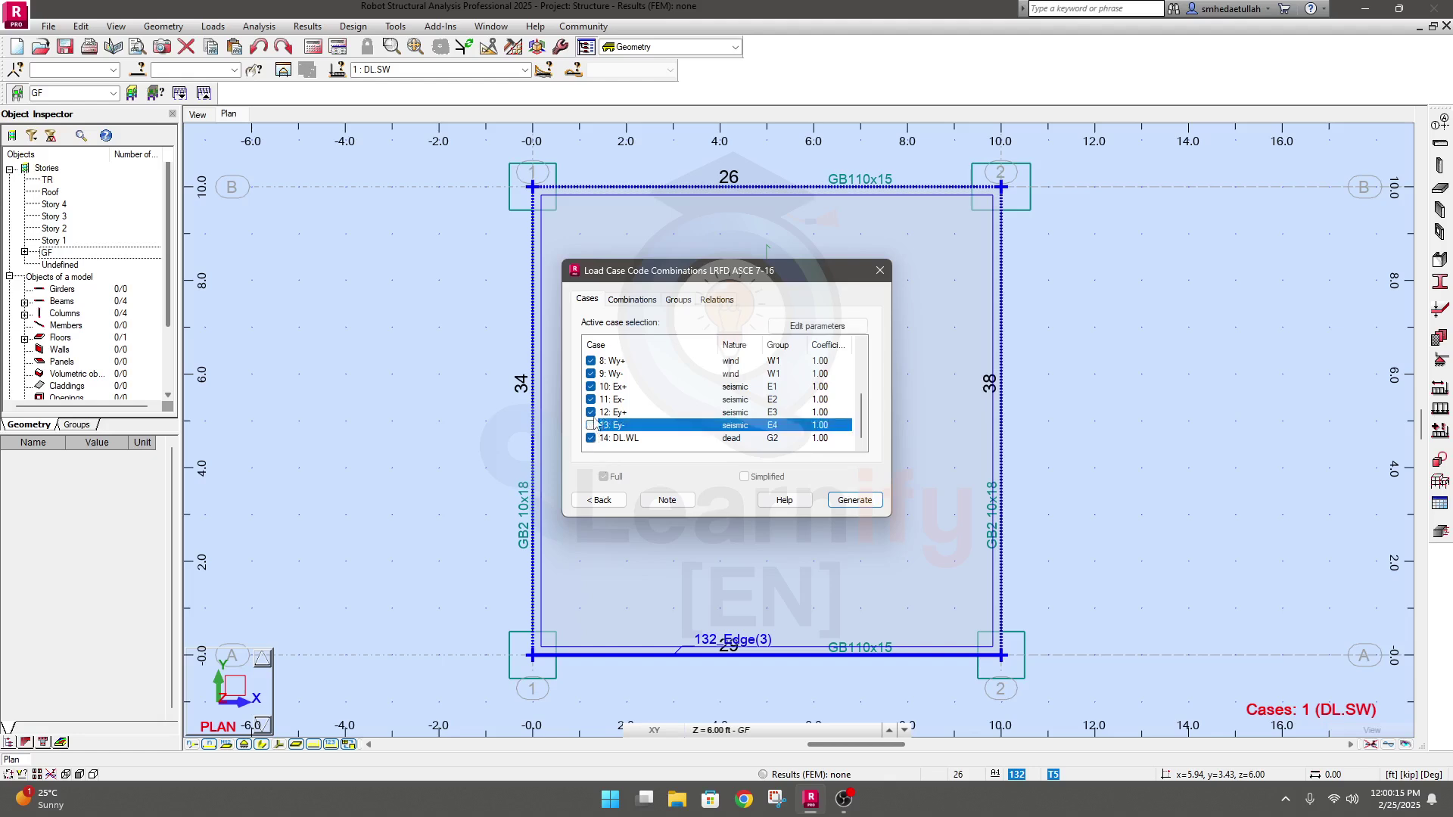
pyautogui.click(592, 412)
pyautogui.click(592, 400)
pyautogui.click(591, 387)
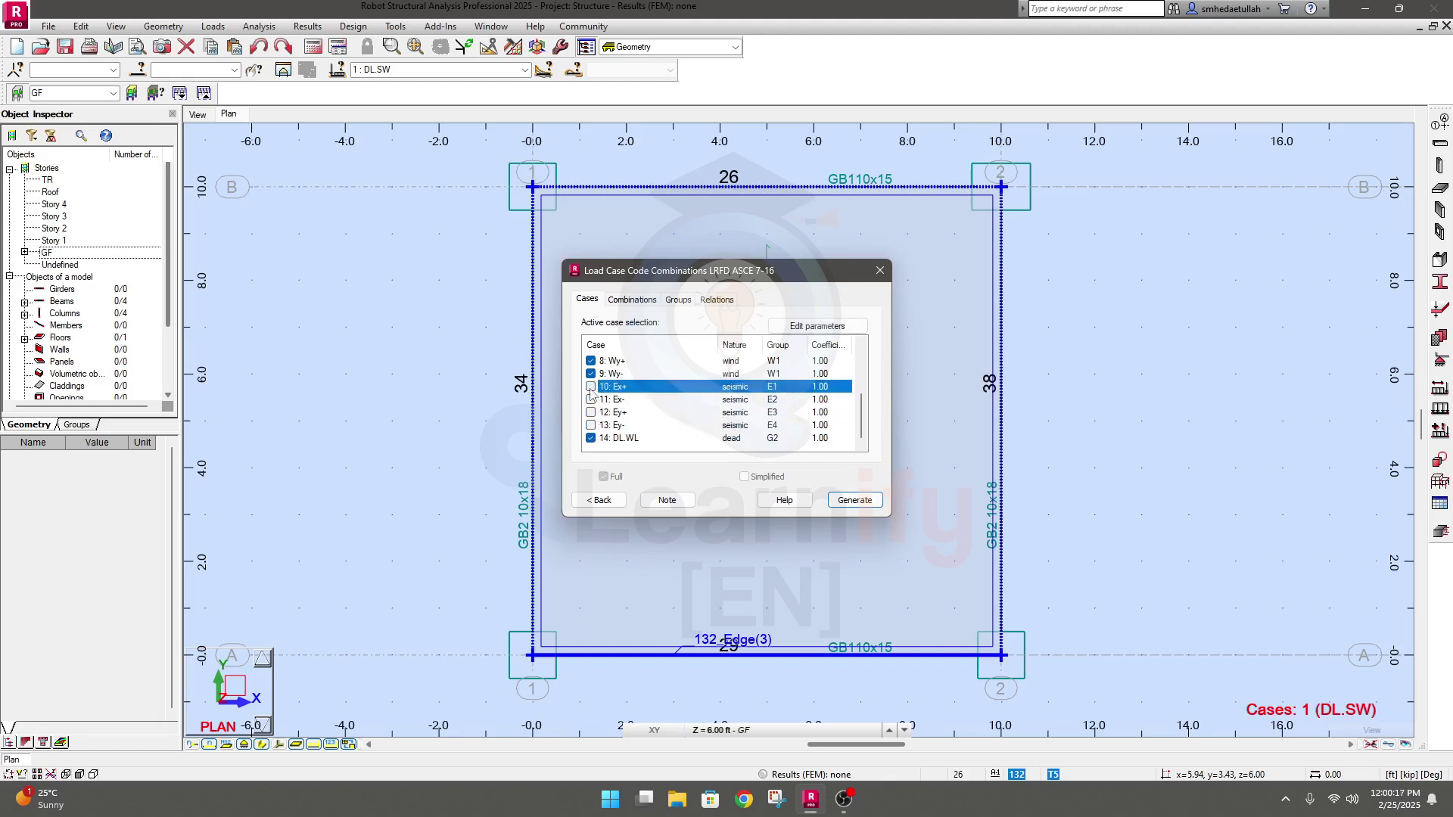
pyautogui.click(591, 374)
pyautogui.click(591, 361)
# Check the remaining active cases, then move through Combinations to the Groups tab.
pyautogui.scroll(1, 596, 367)
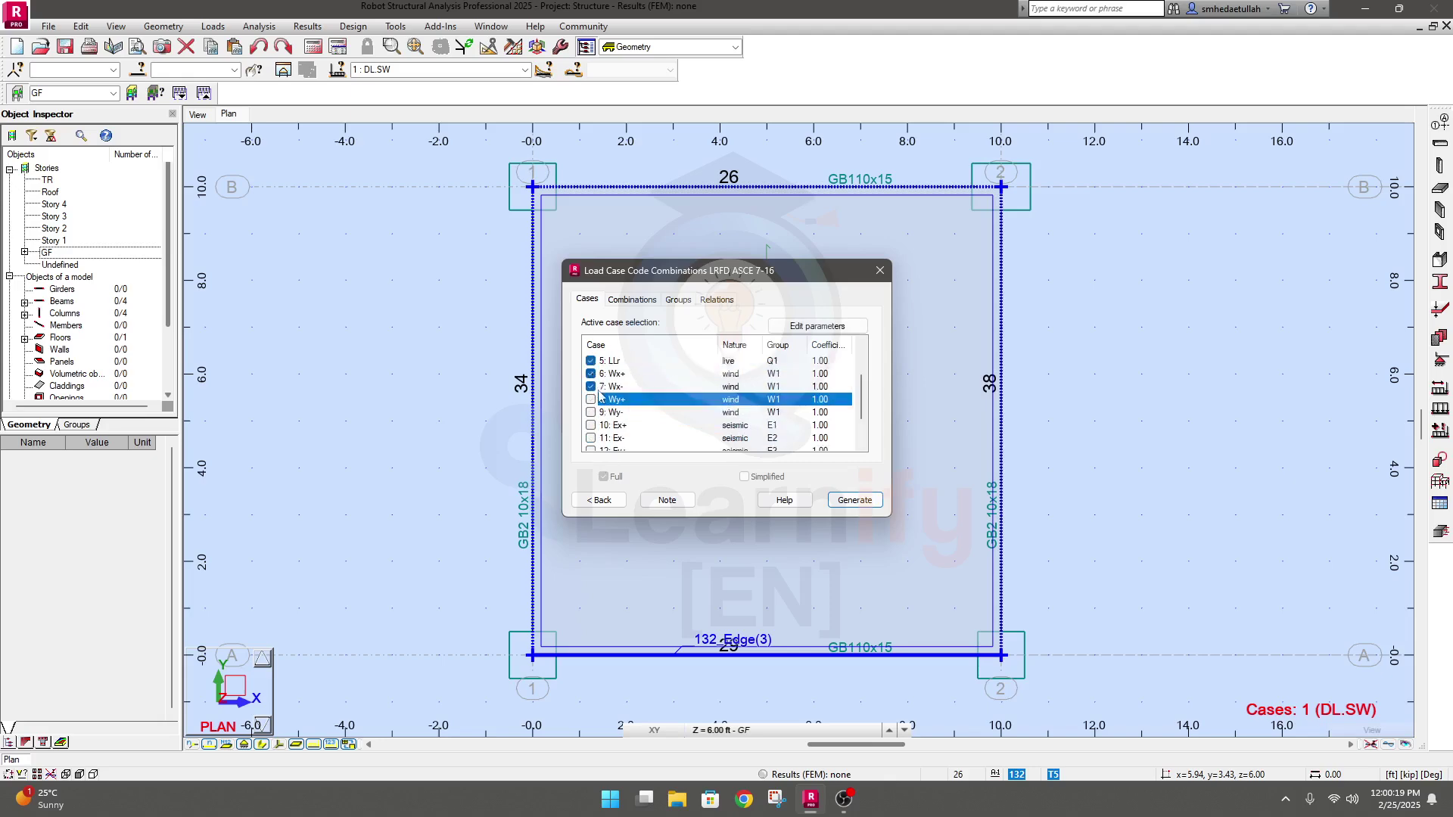
pyautogui.scroll(-1, 605, 401)
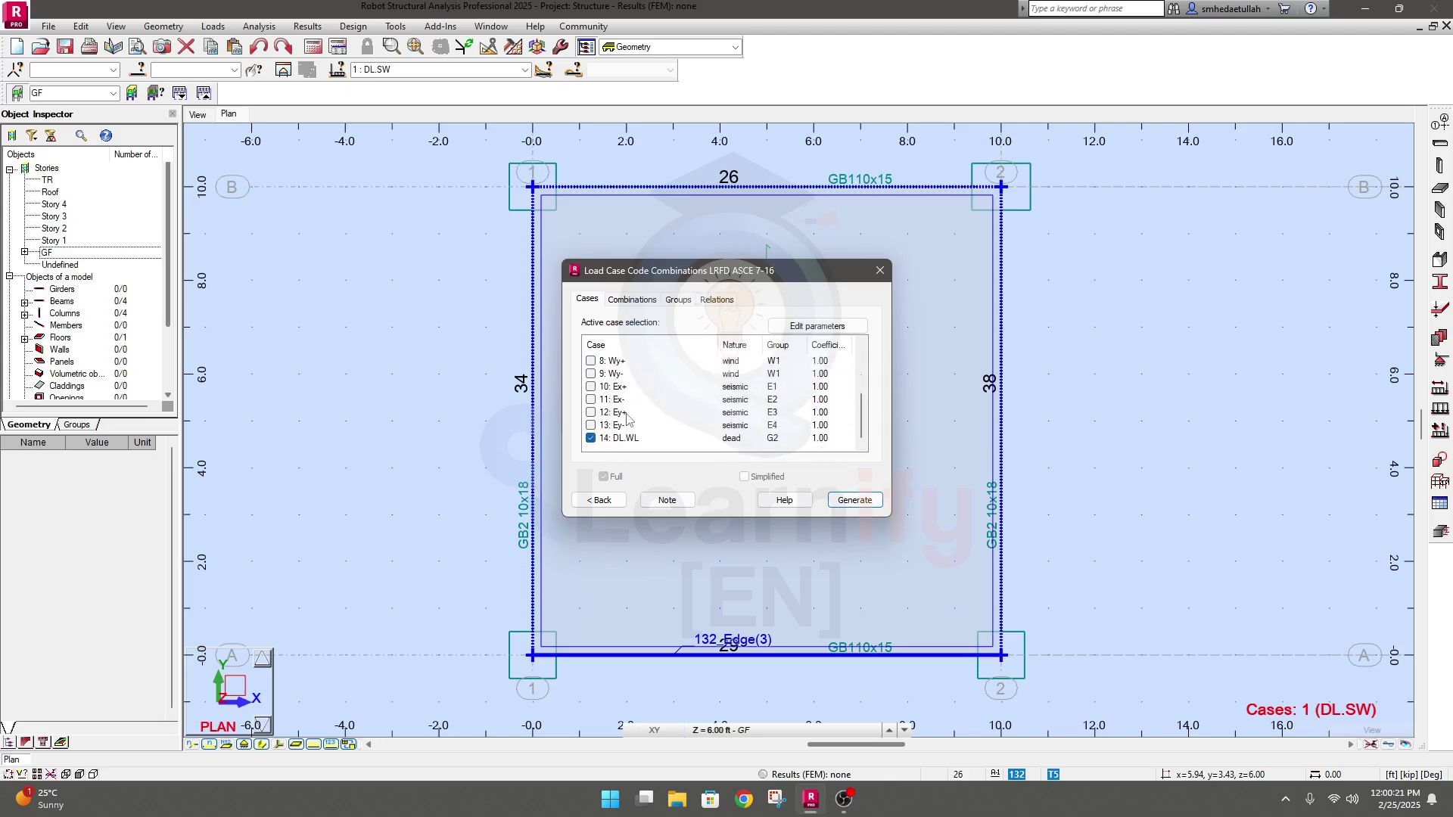
pyautogui.scroll(3, 625, 409)
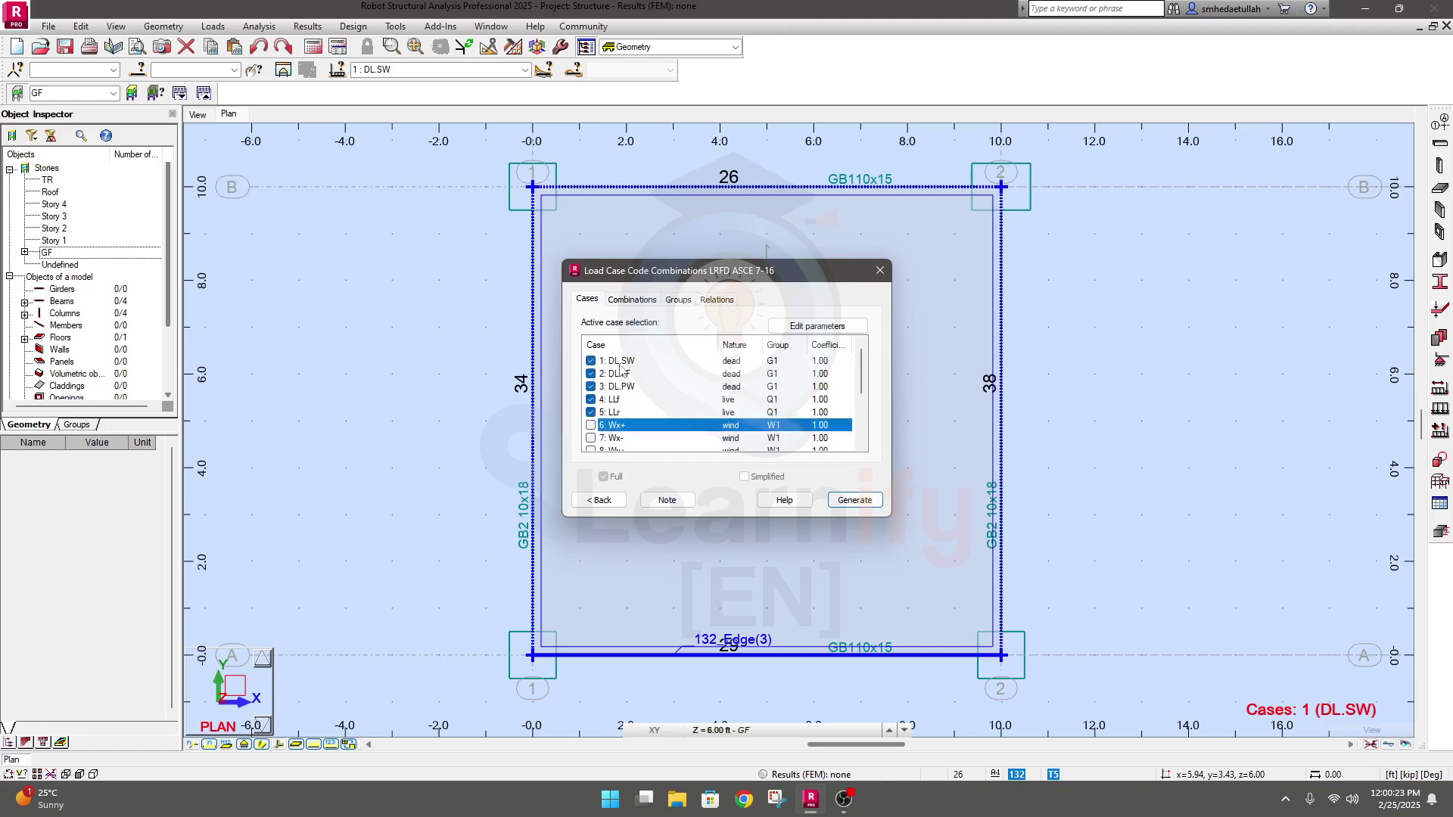
pyautogui.click(645, 300)
pyautogui.click(681, 301)
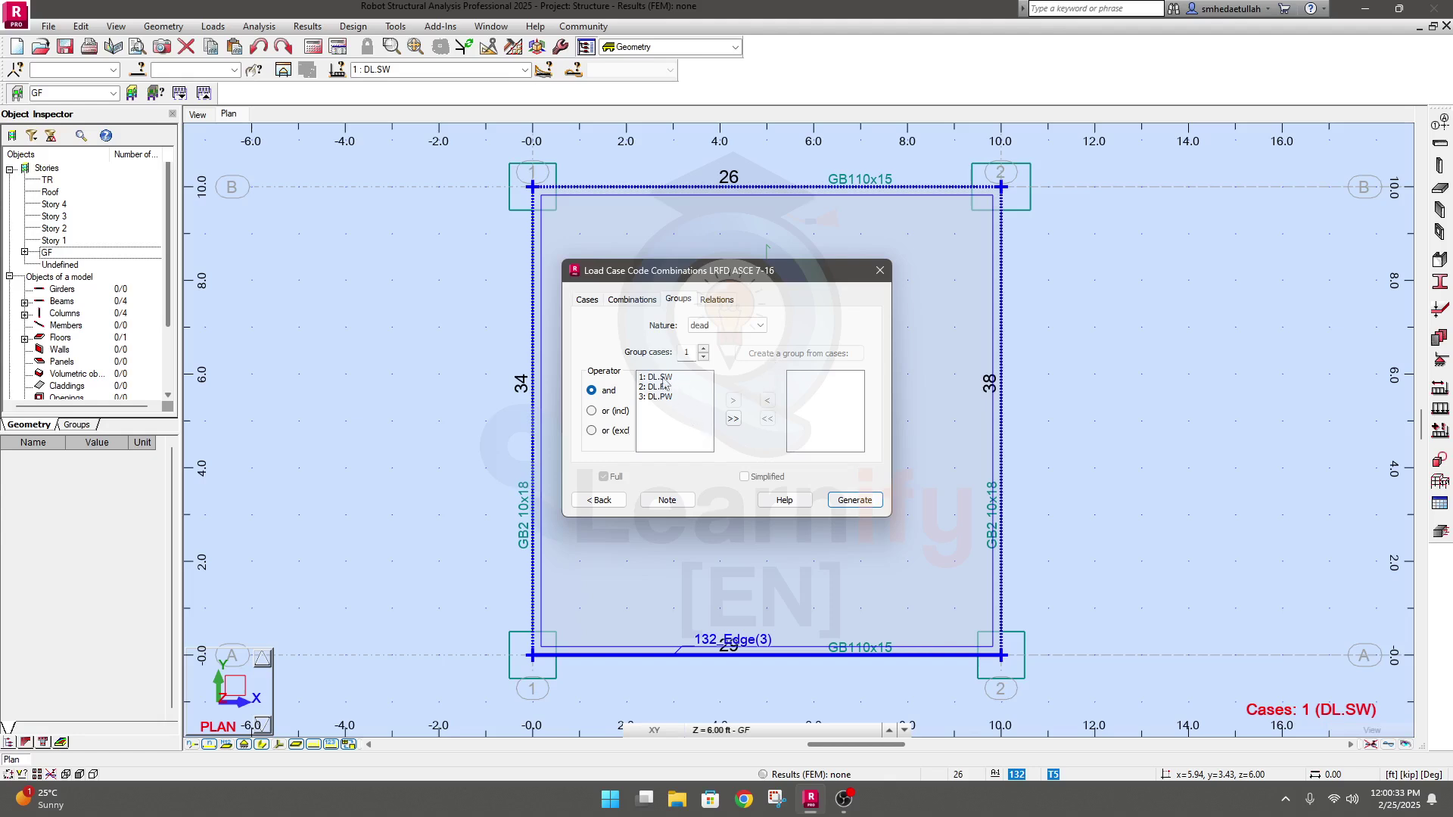
# Group dead cases DL.SW, DL.FF and DL.PW, then generate the ULS code combinations.
pyautogui.click(753, 327)
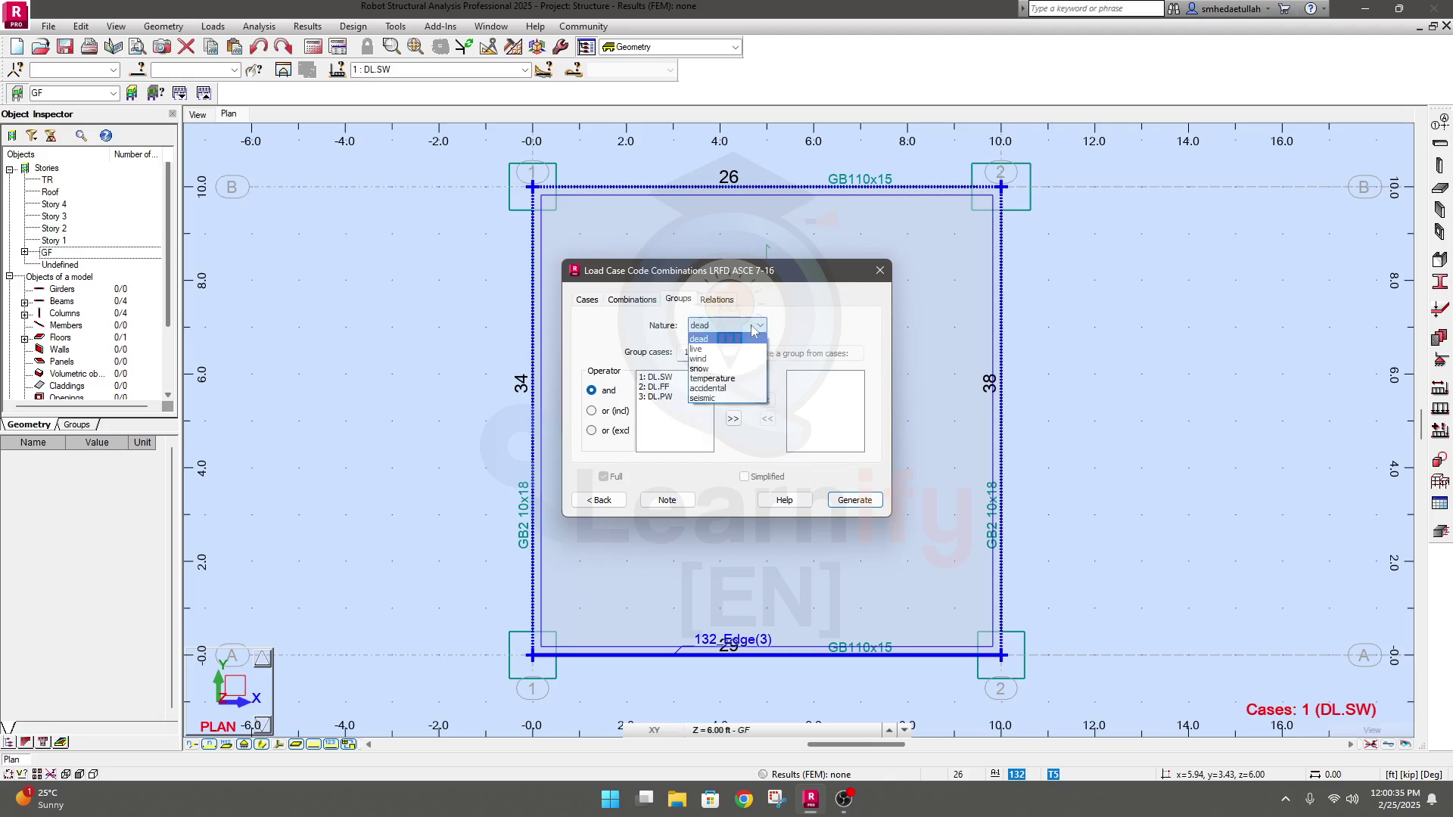
pyautogui.click(696, 349)
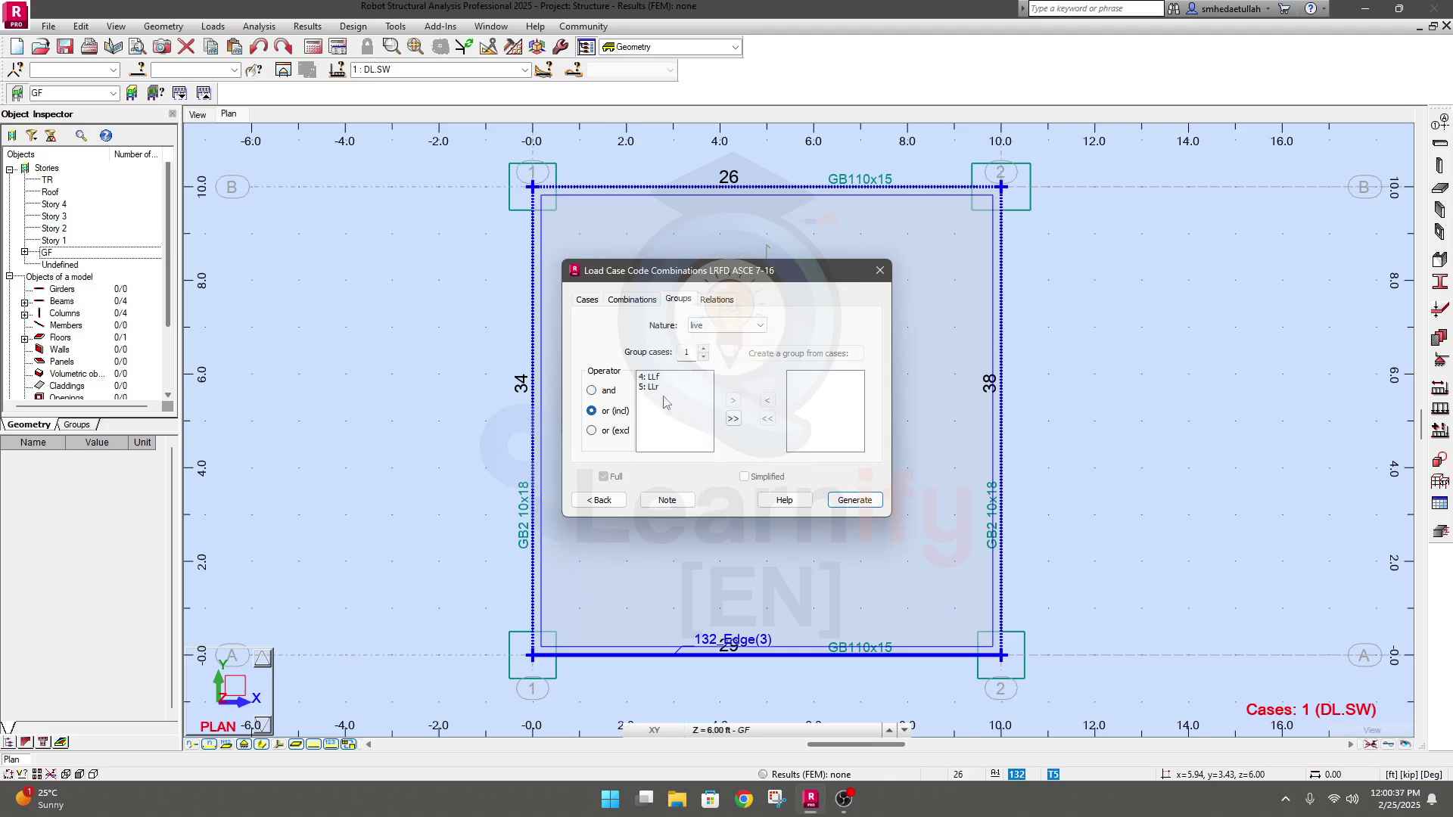
pyautogui.click(760, 326)
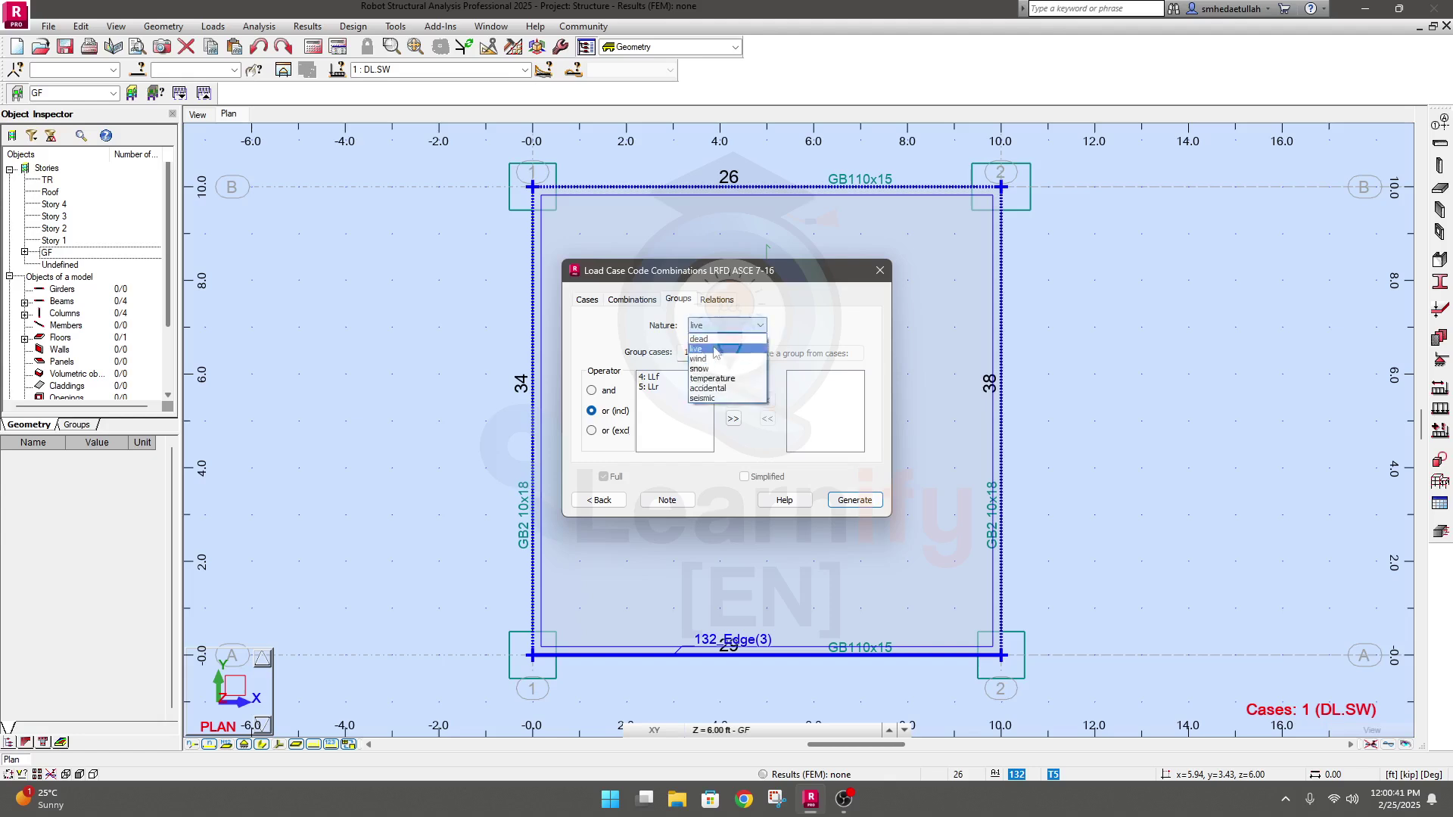
pyautogui.click(715, 359)
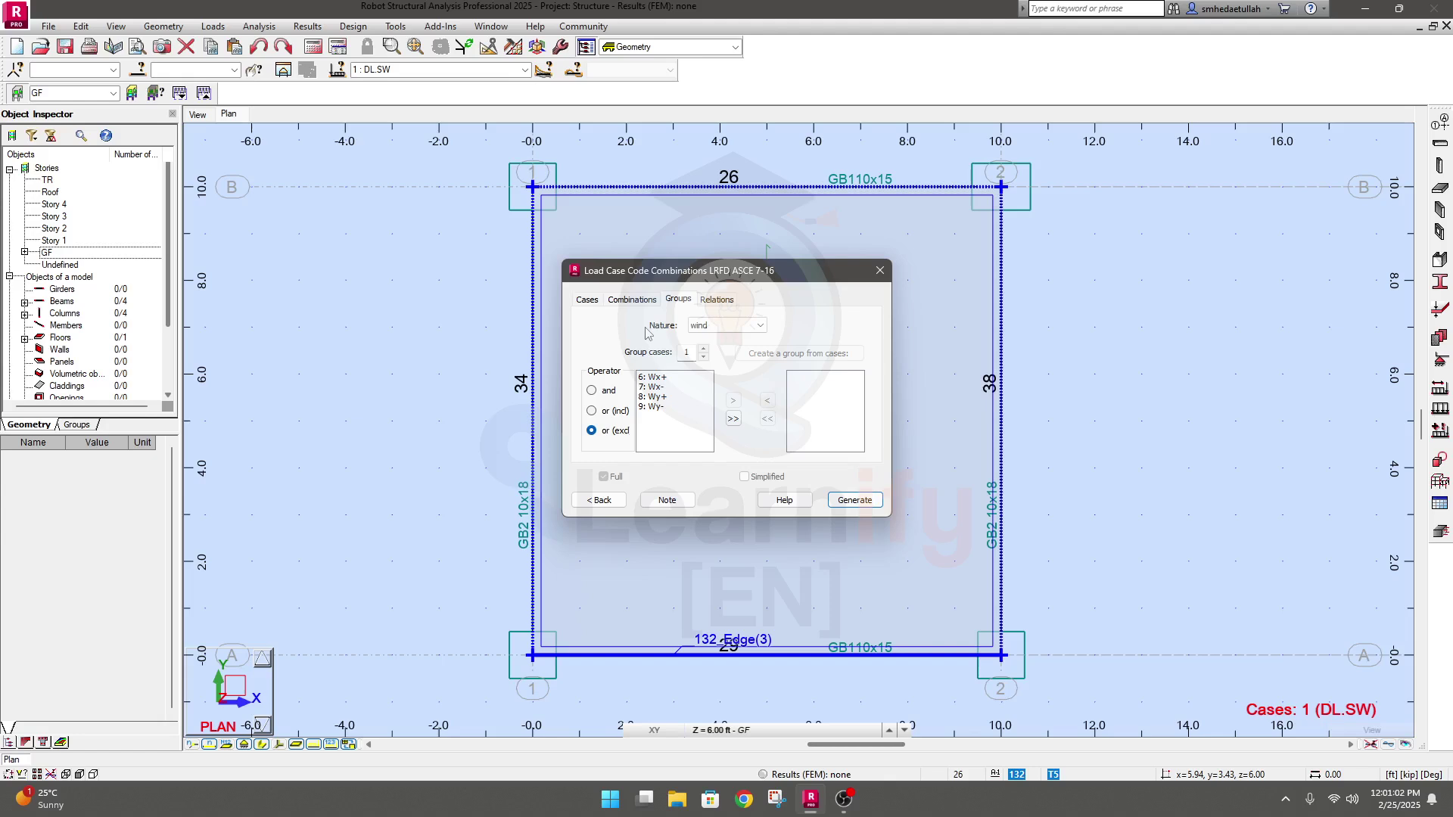
pyautogui.click(715, 326)
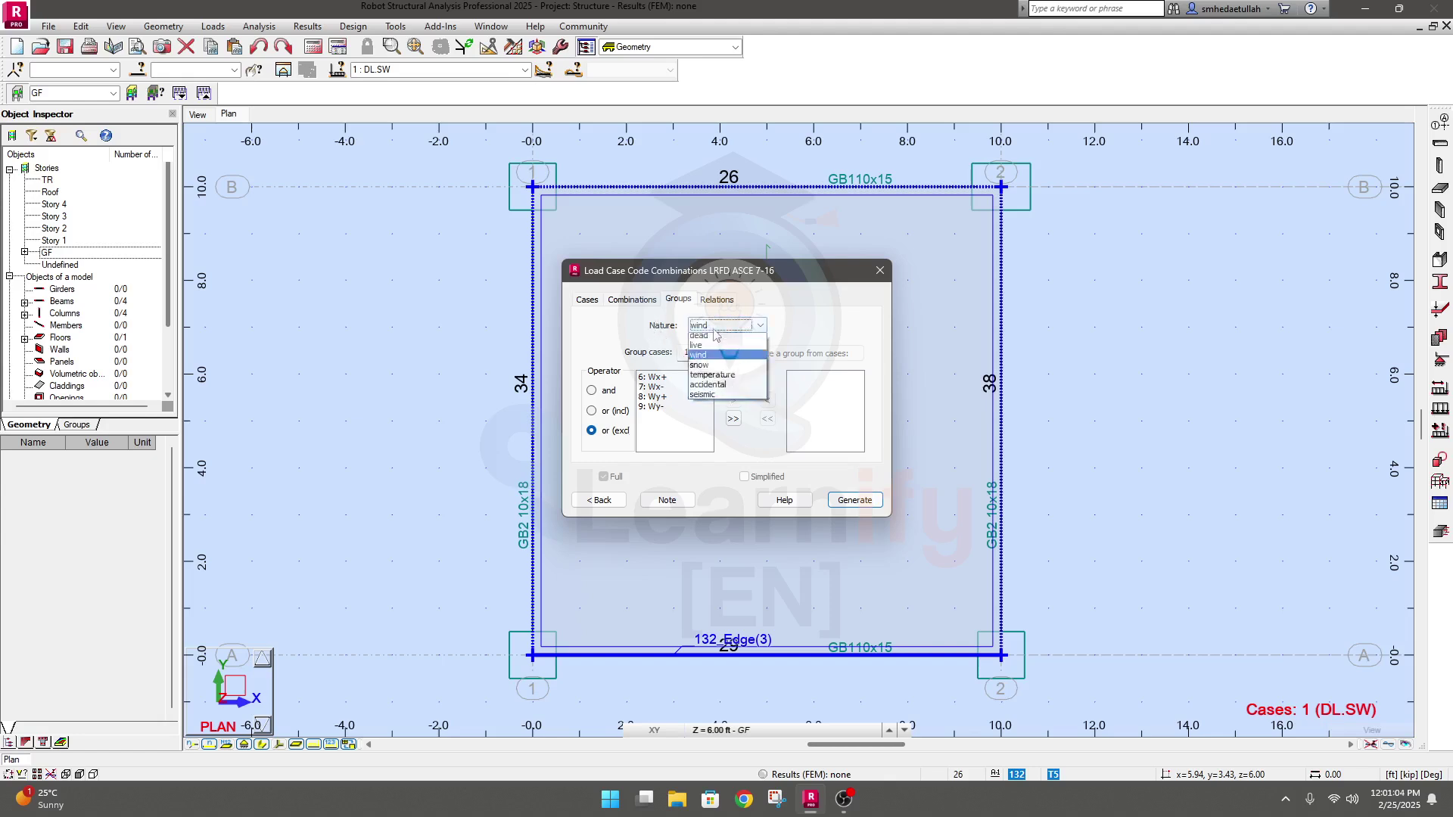
pyautogui.click(699, 339)
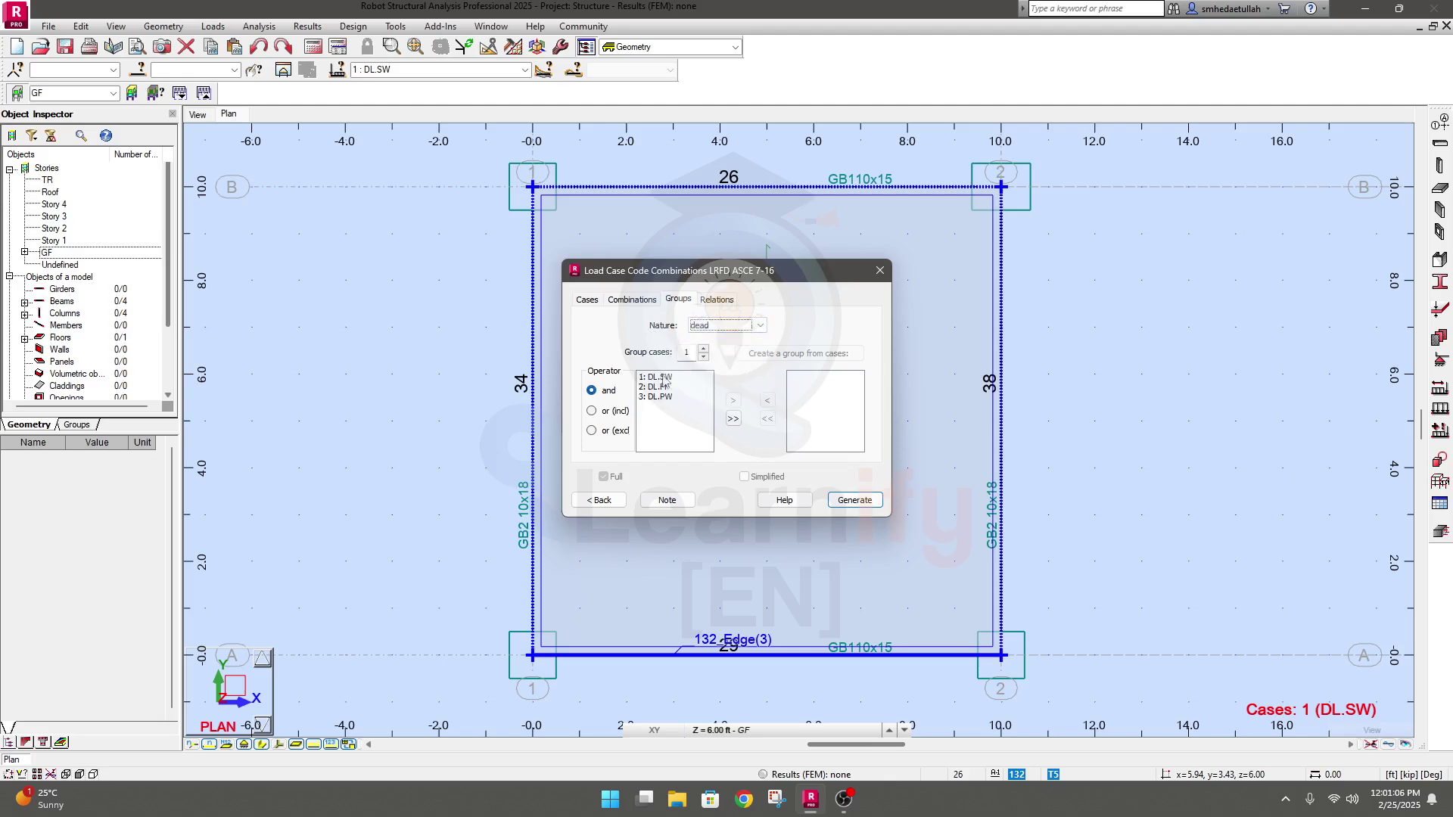
pyautogui.moveTo(666, 377); pyautogui.dragTo(668, 407)
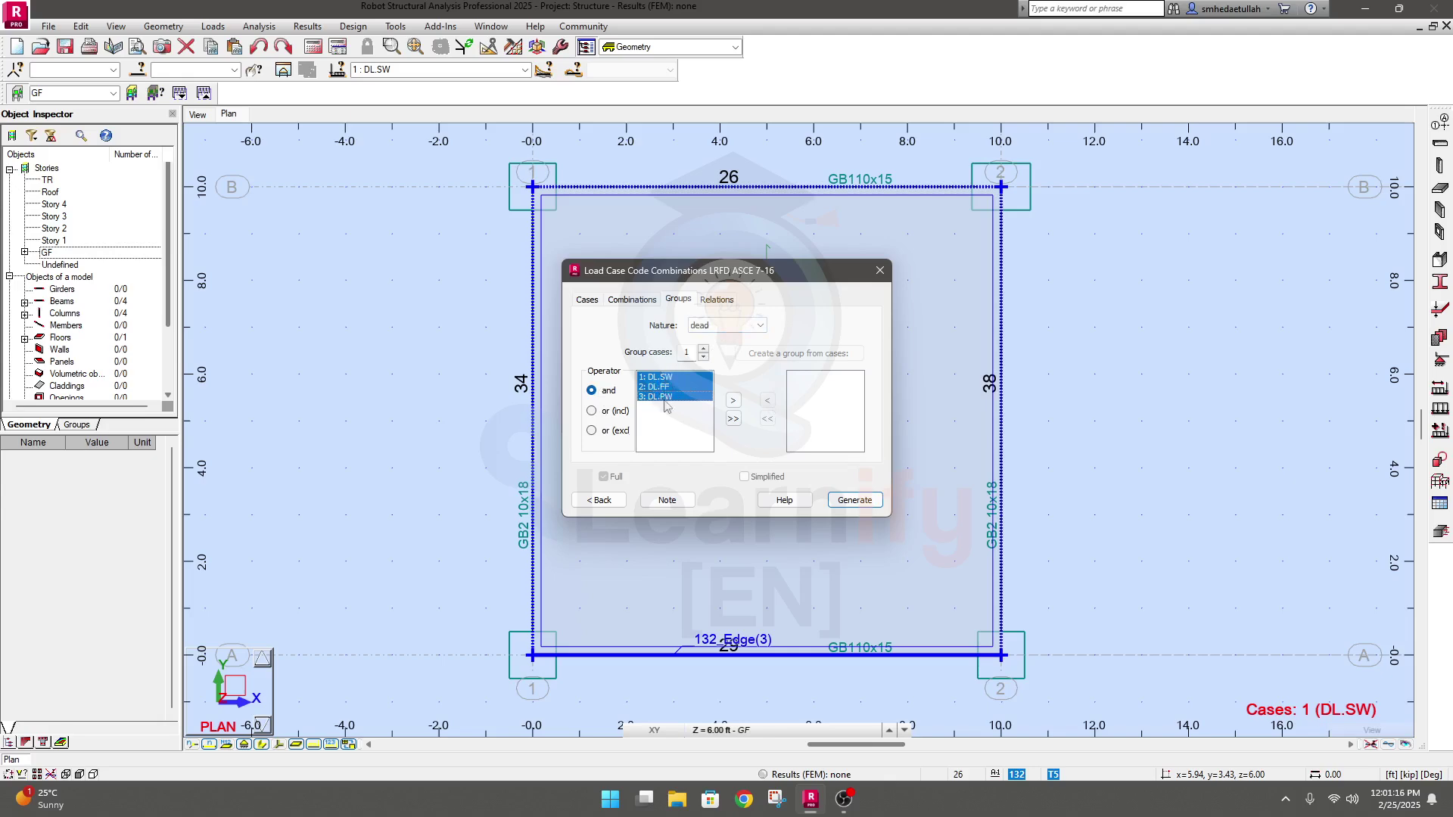
pyautogui.click(736, 406)
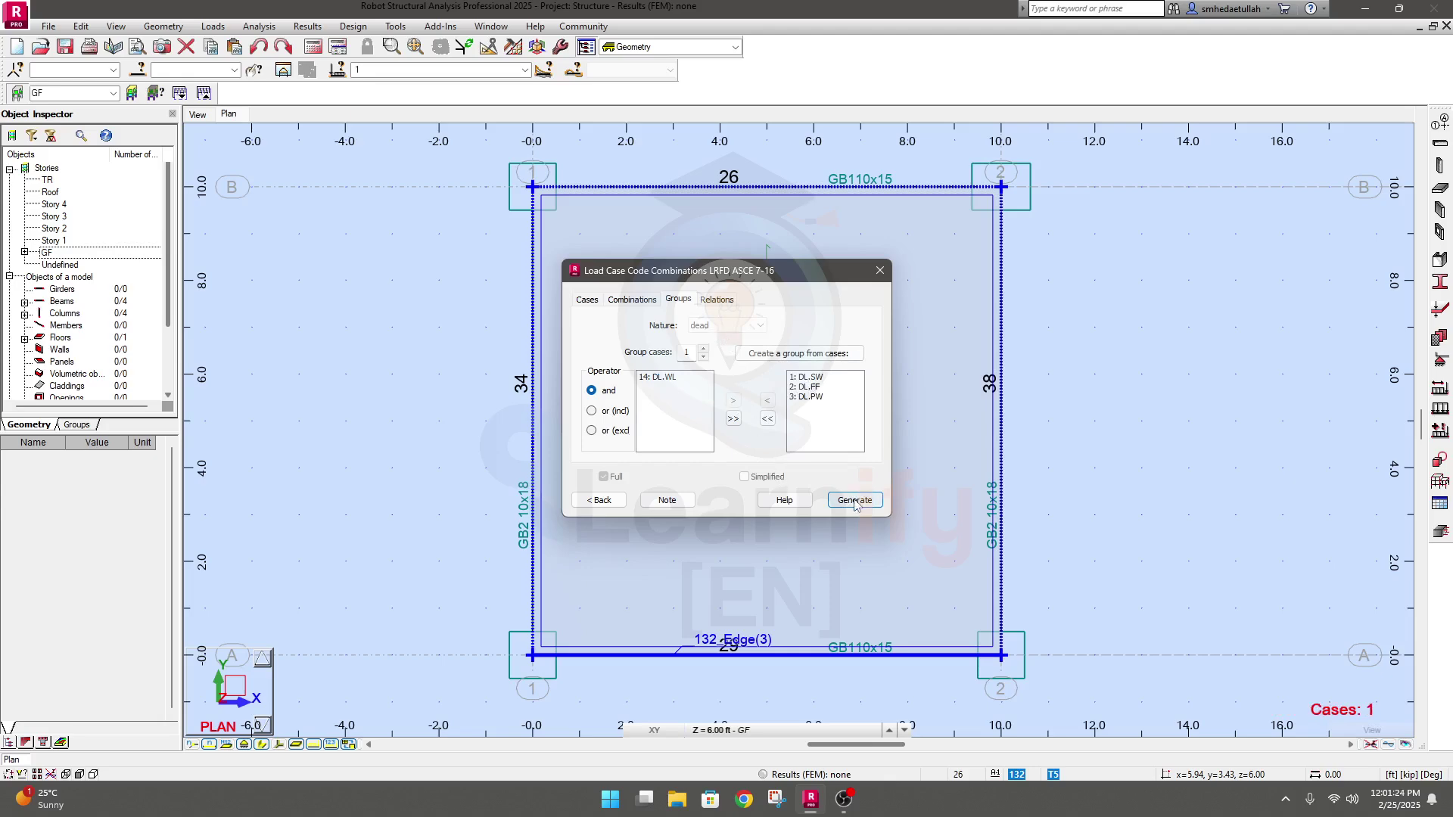
pyautogui.click(787, 357)
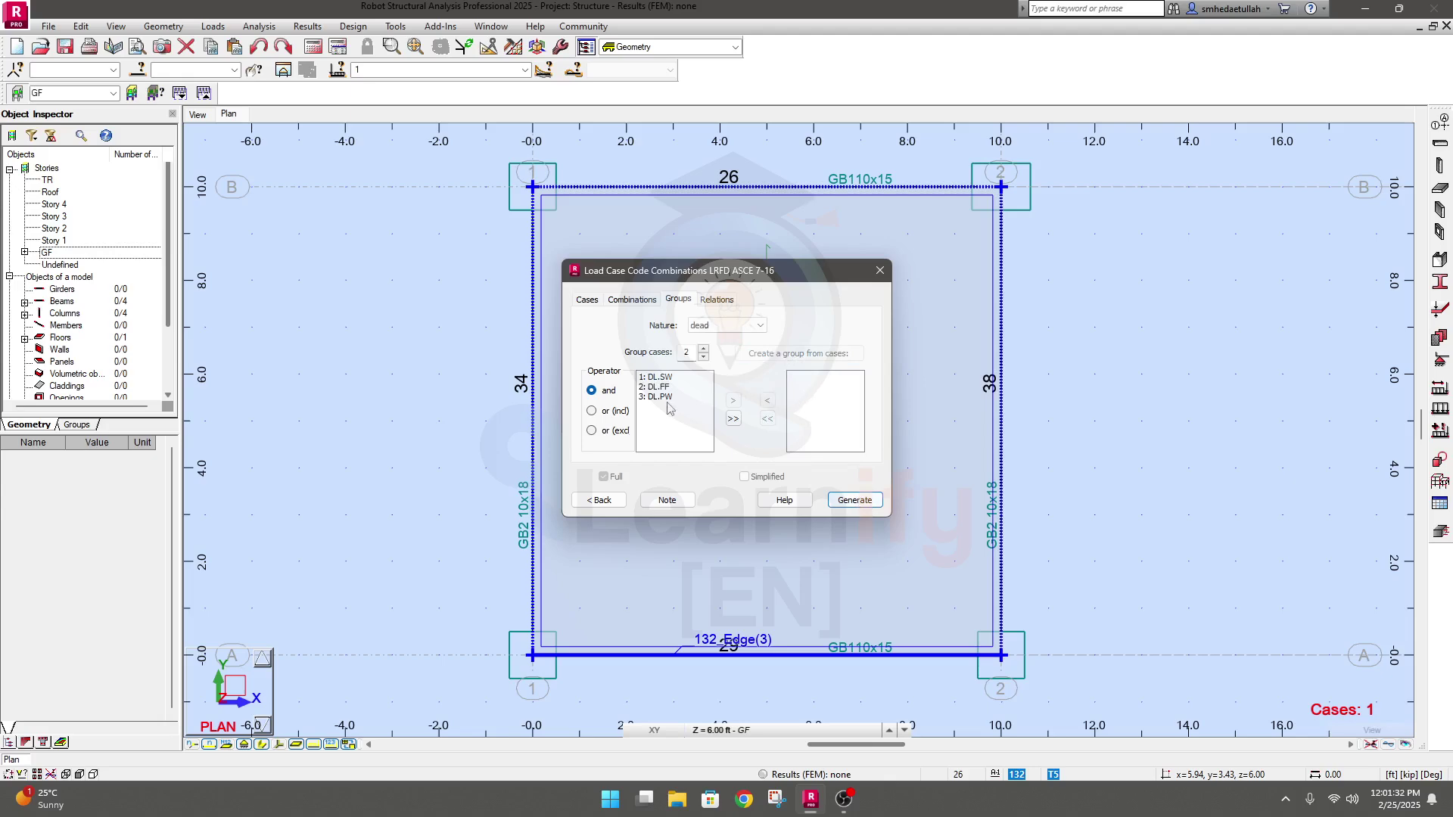
pyautogui.click(632, 300)
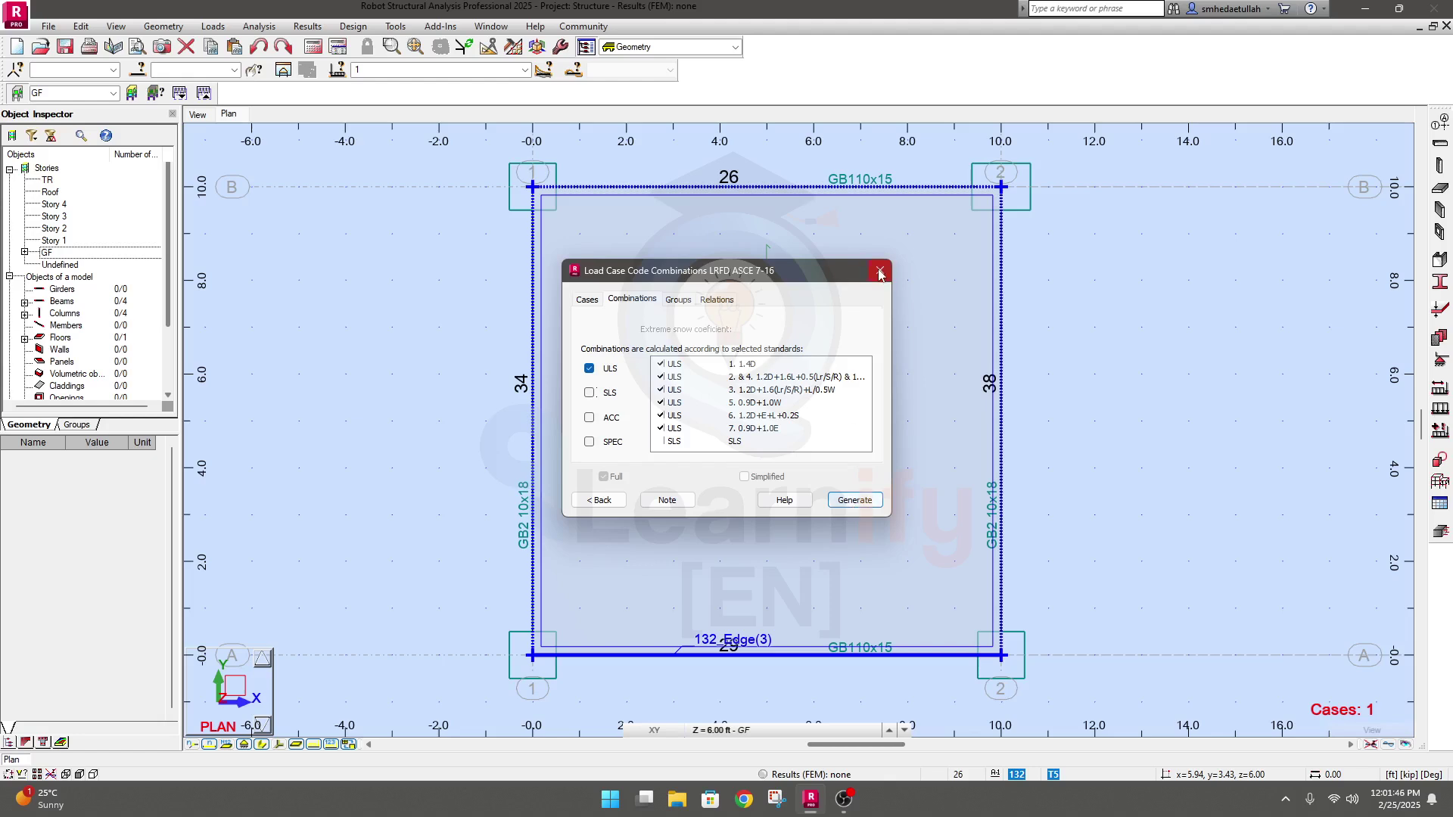
pyautogui.click(869, 500)
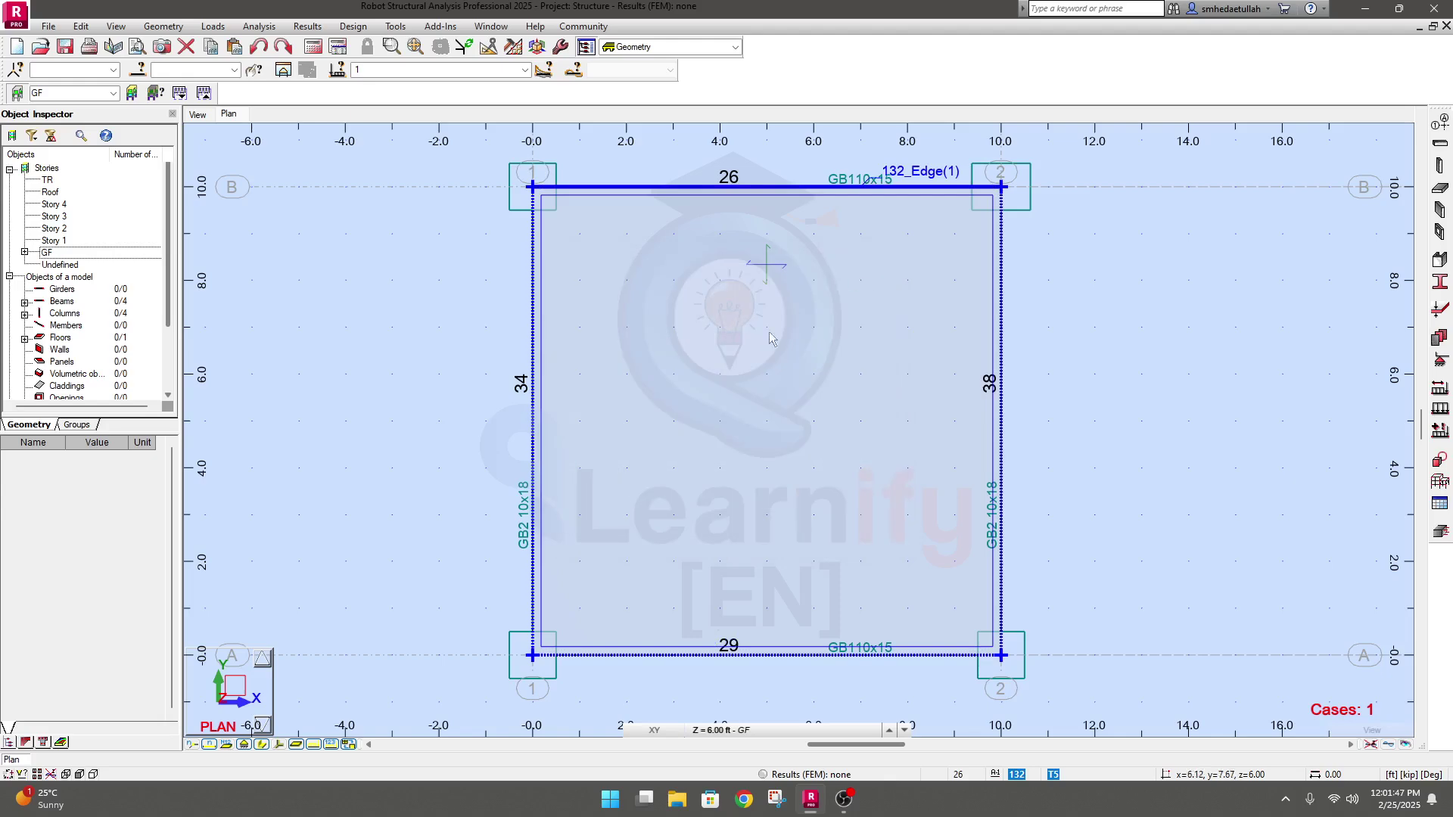
# Define manual ULS combination 15, rename it from COMB1 to 1.4DL, and confirm.
pyautogui.click(244, 27)
pyautogui.moveTo(219, 28)
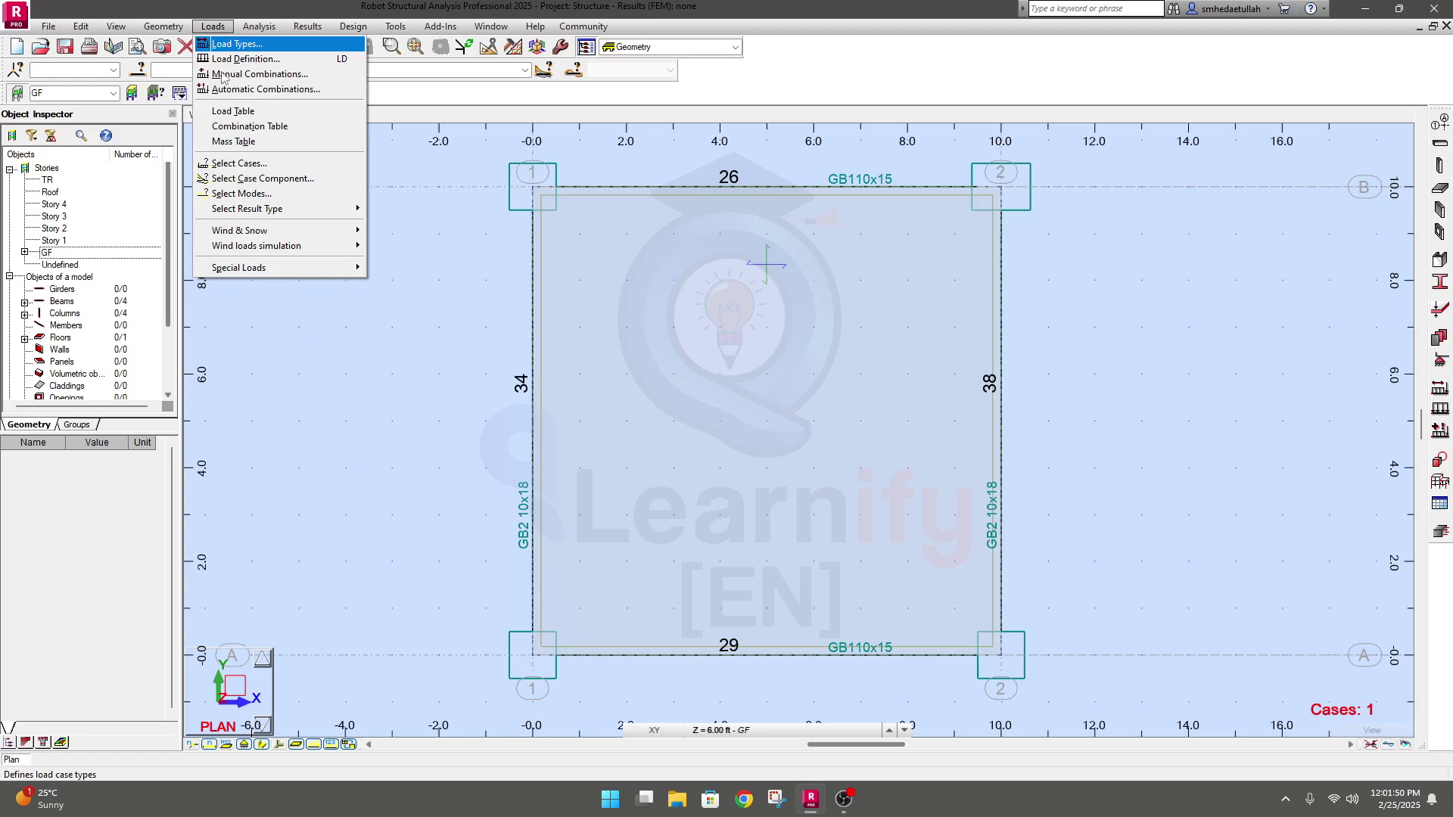
pyautogui.click(257, 76)
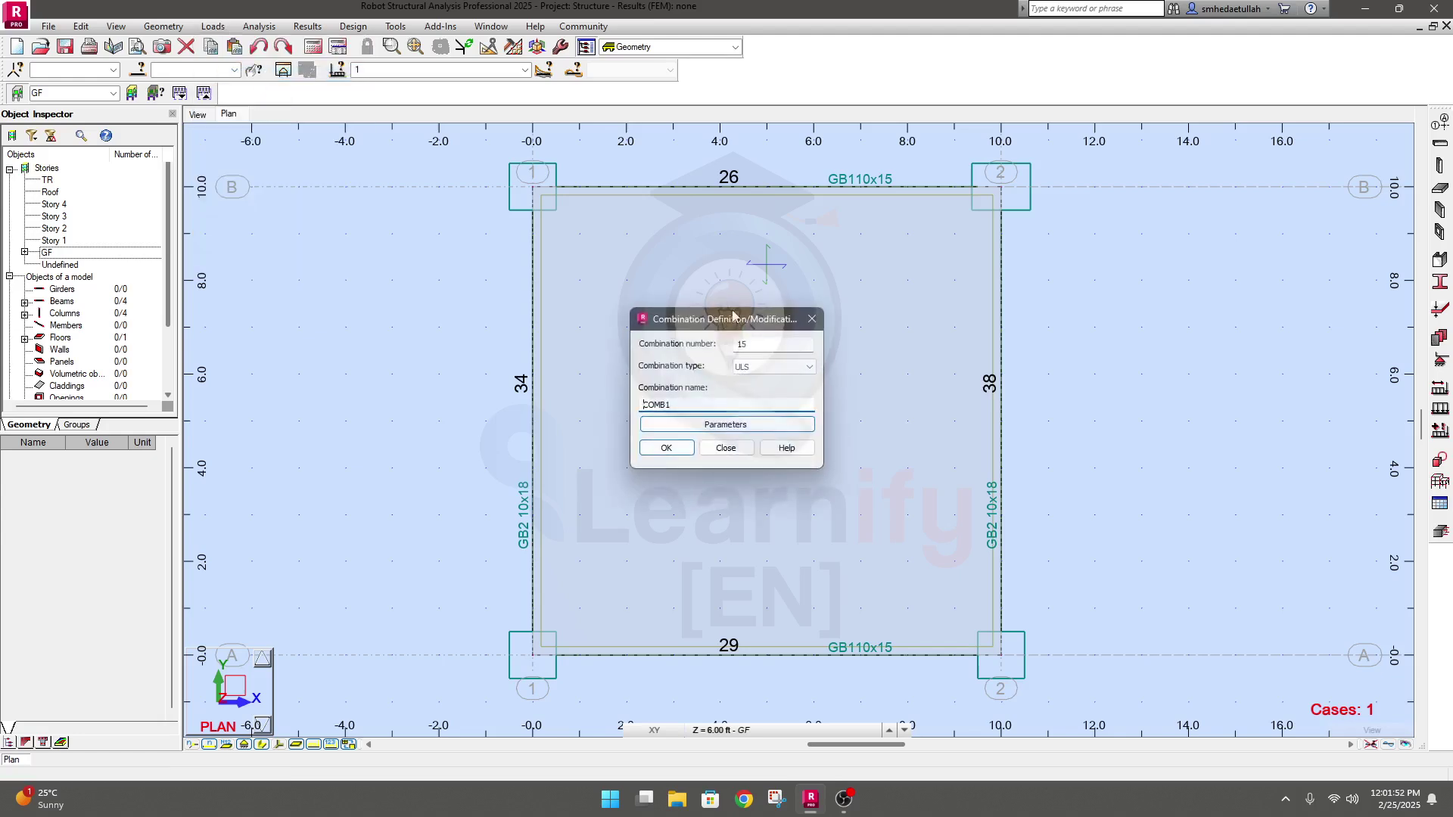
pyautogui.moveTo(718, 317); pyautogui.dragTo(341, 249)
pyautogui.click(410, 297)
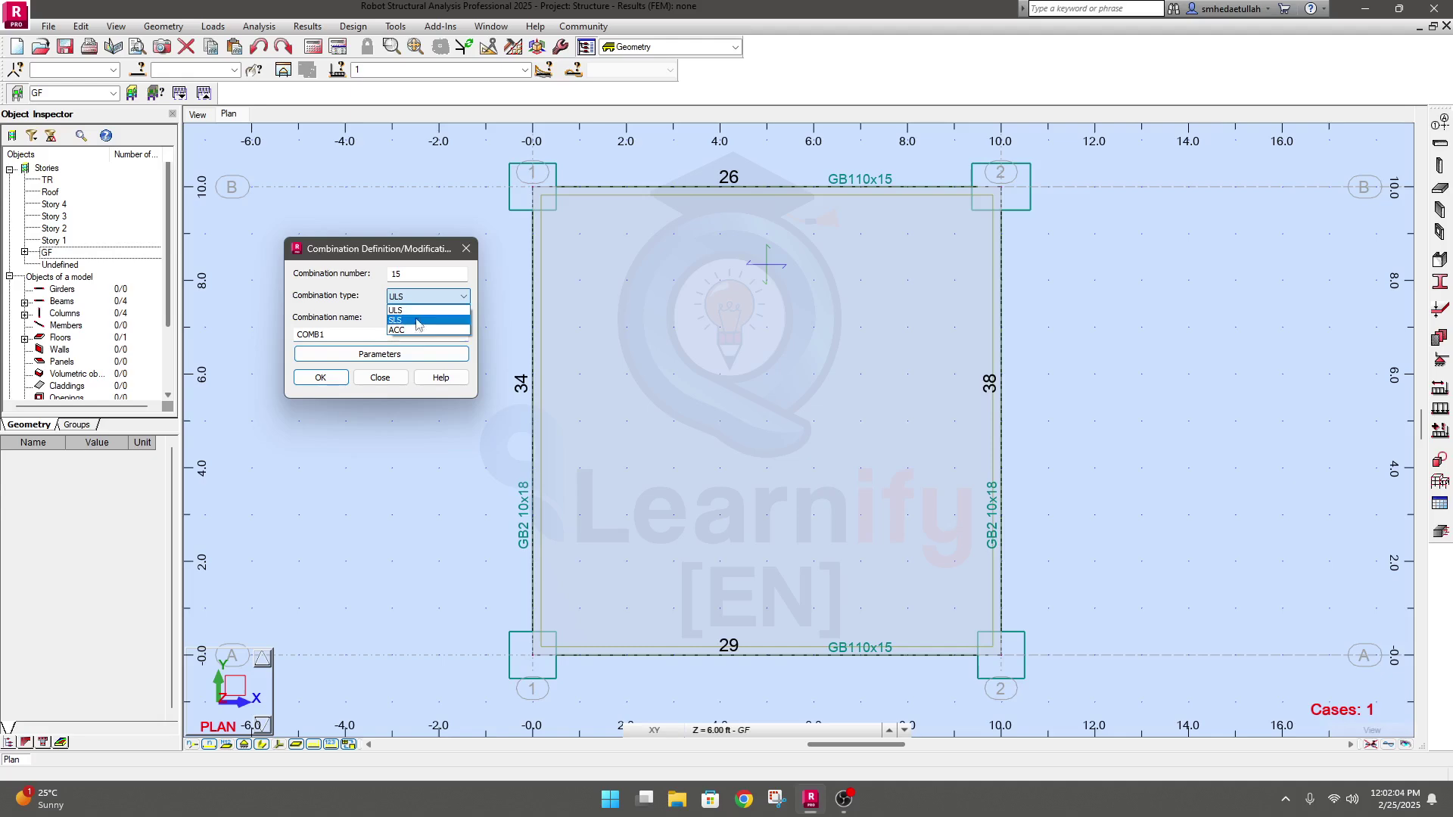
pyautogui.click(416, 313)
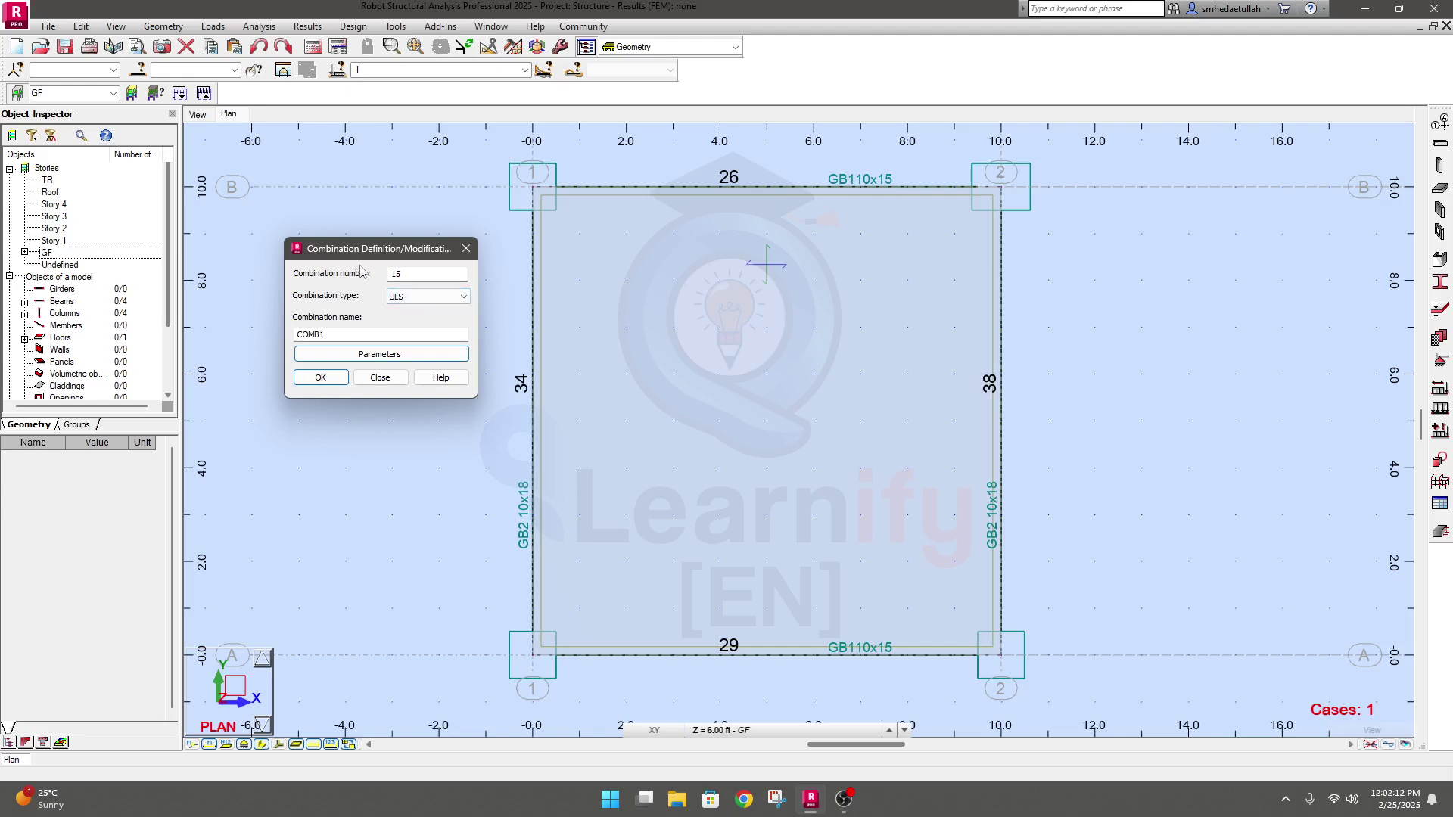
pyautogui.moveTo(363, 249); pyautogui.dragTo(364, 238)
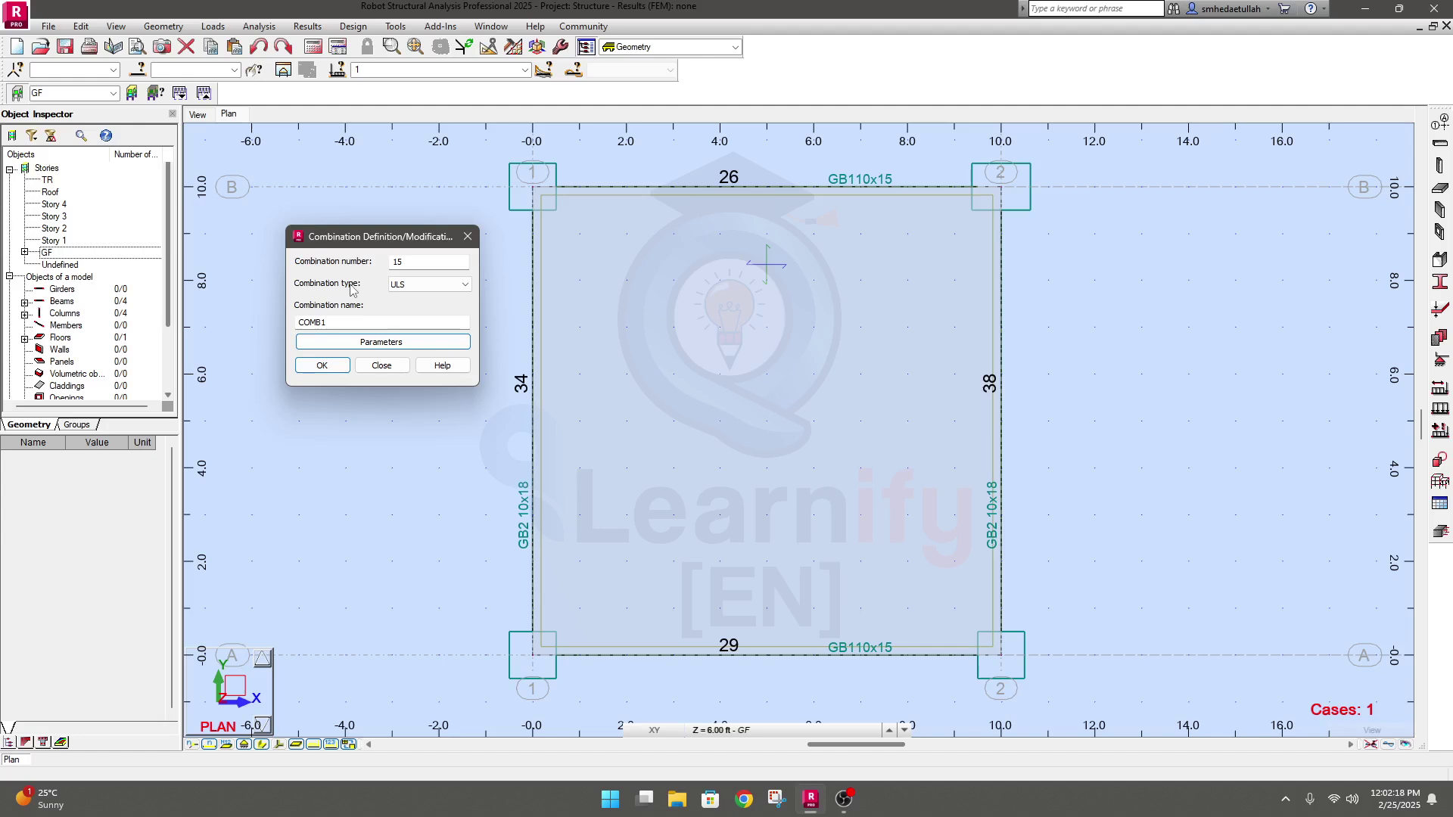
pyautogui.moveTo(342, 323); pyautogui.dragTo(282, 318)
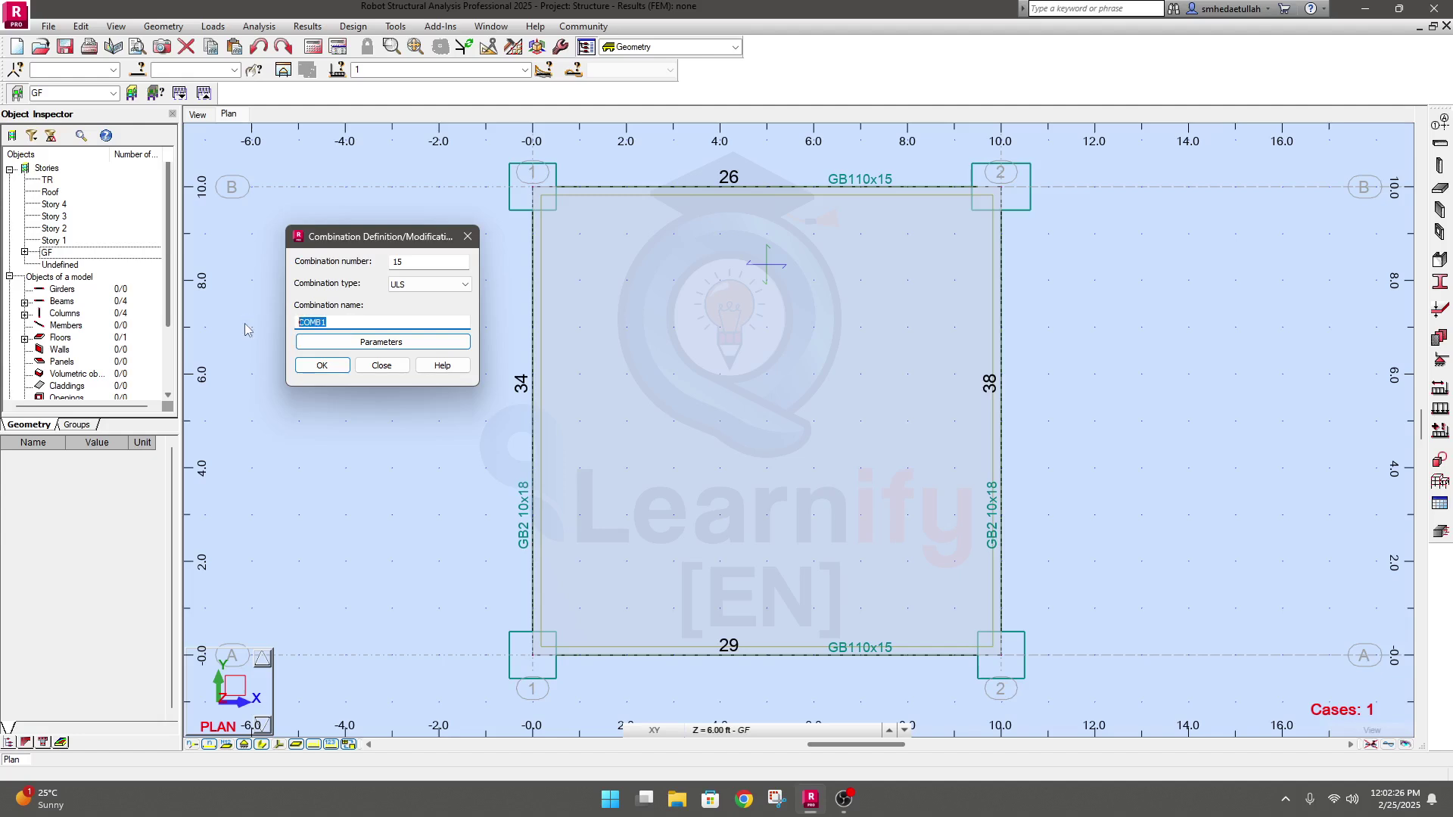
pyautogui.write('1.4 DL')
pyautogui.click(330, 372)
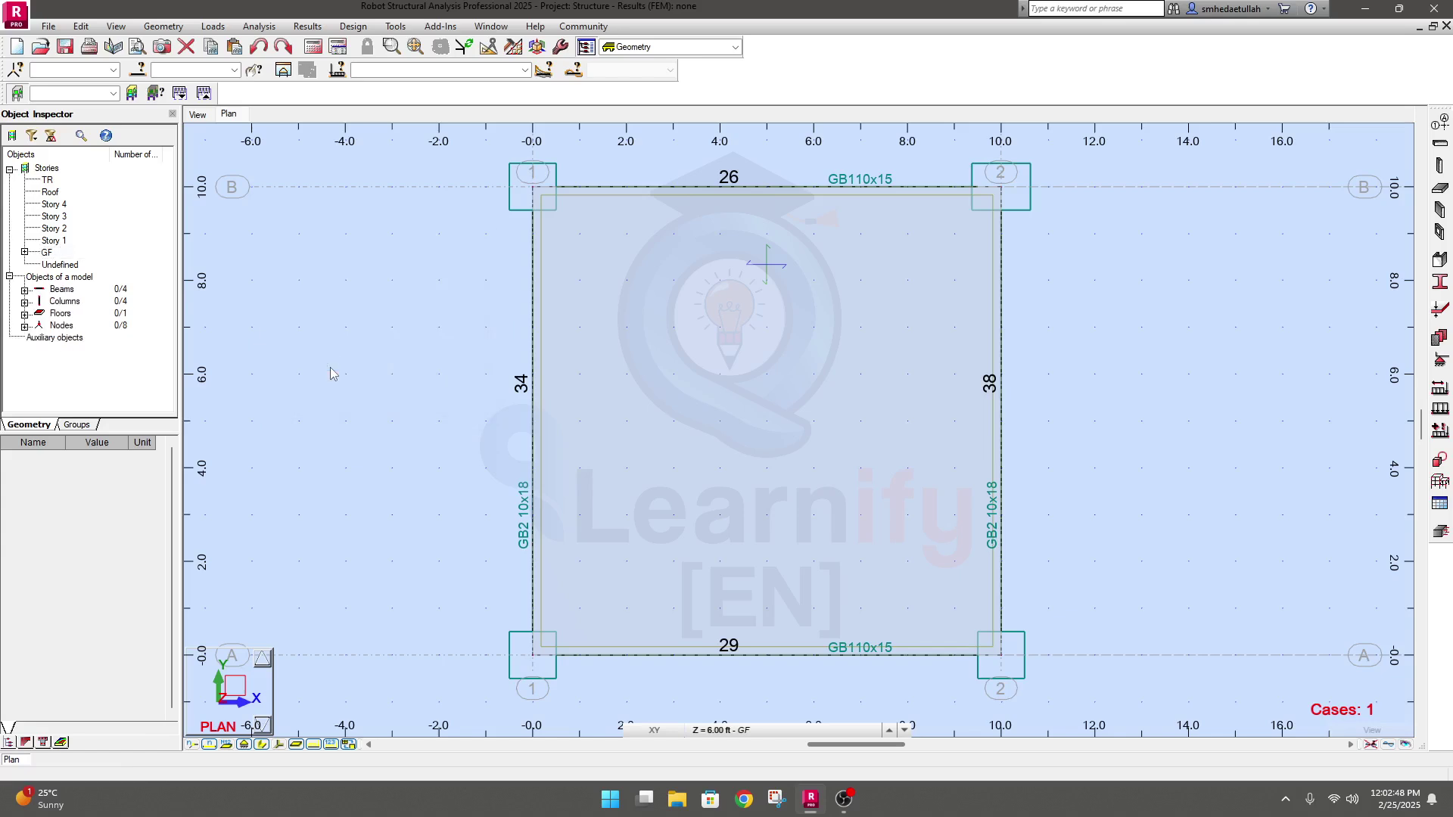
# Add dead cases DL.SW, DL.FF, DL.PW and DL.WL at factor 1.20 to combination 15 and apply.
pyautogui.moveTo(1148, 127); pyautogui.dragTo(672, 126)
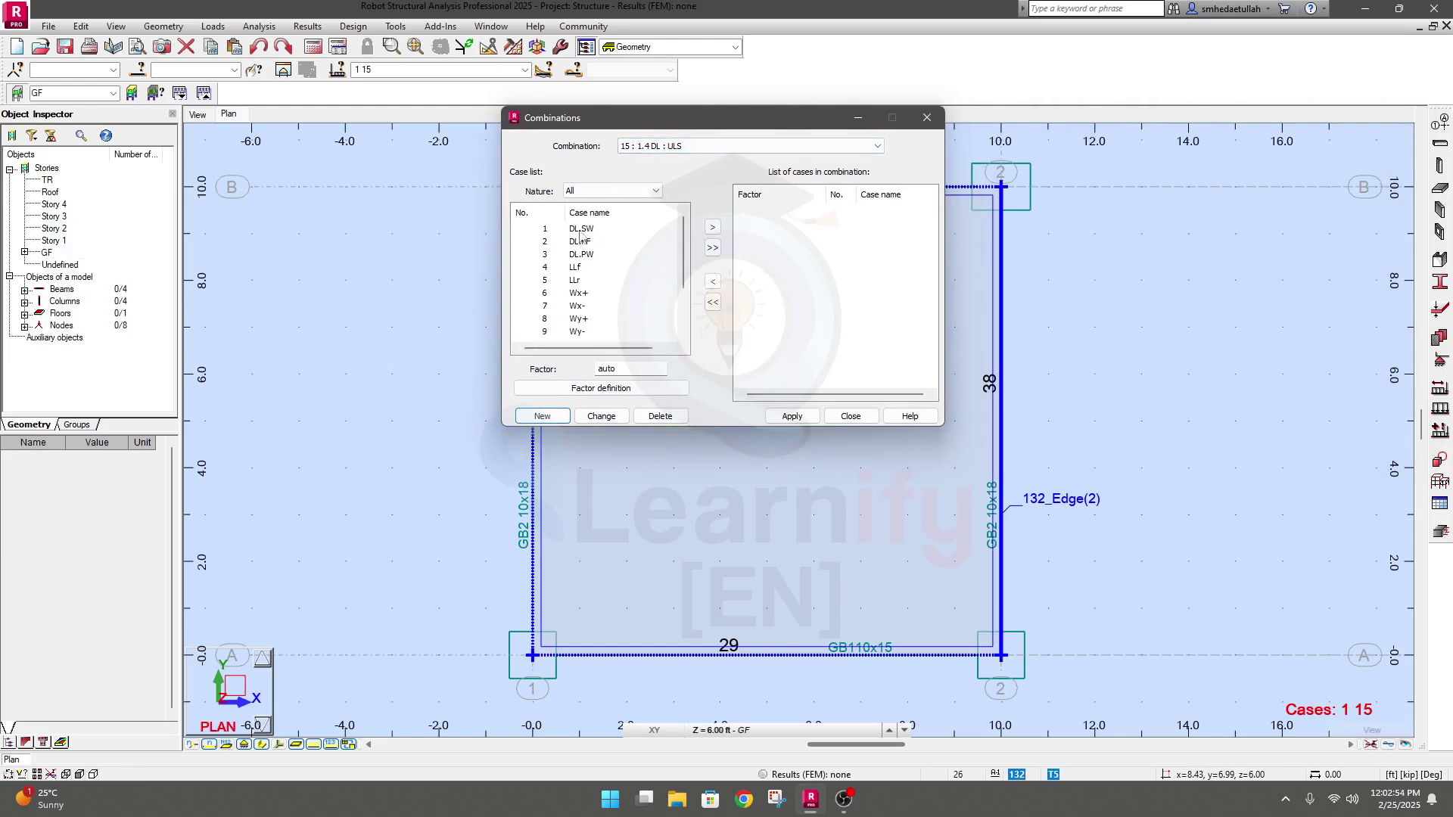
pyautogui.click(584, 191)
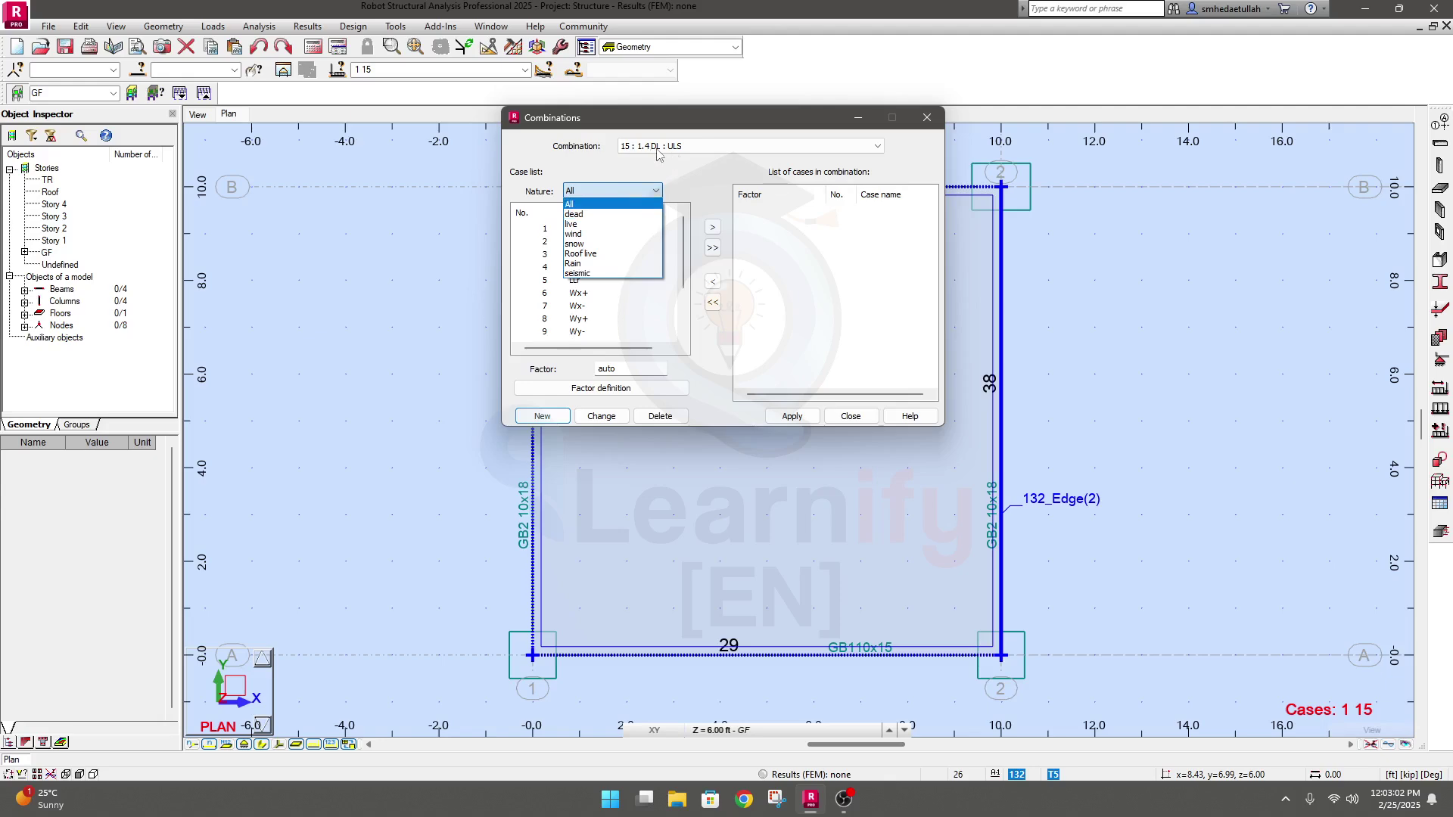
pyautogui.click(597, 215)
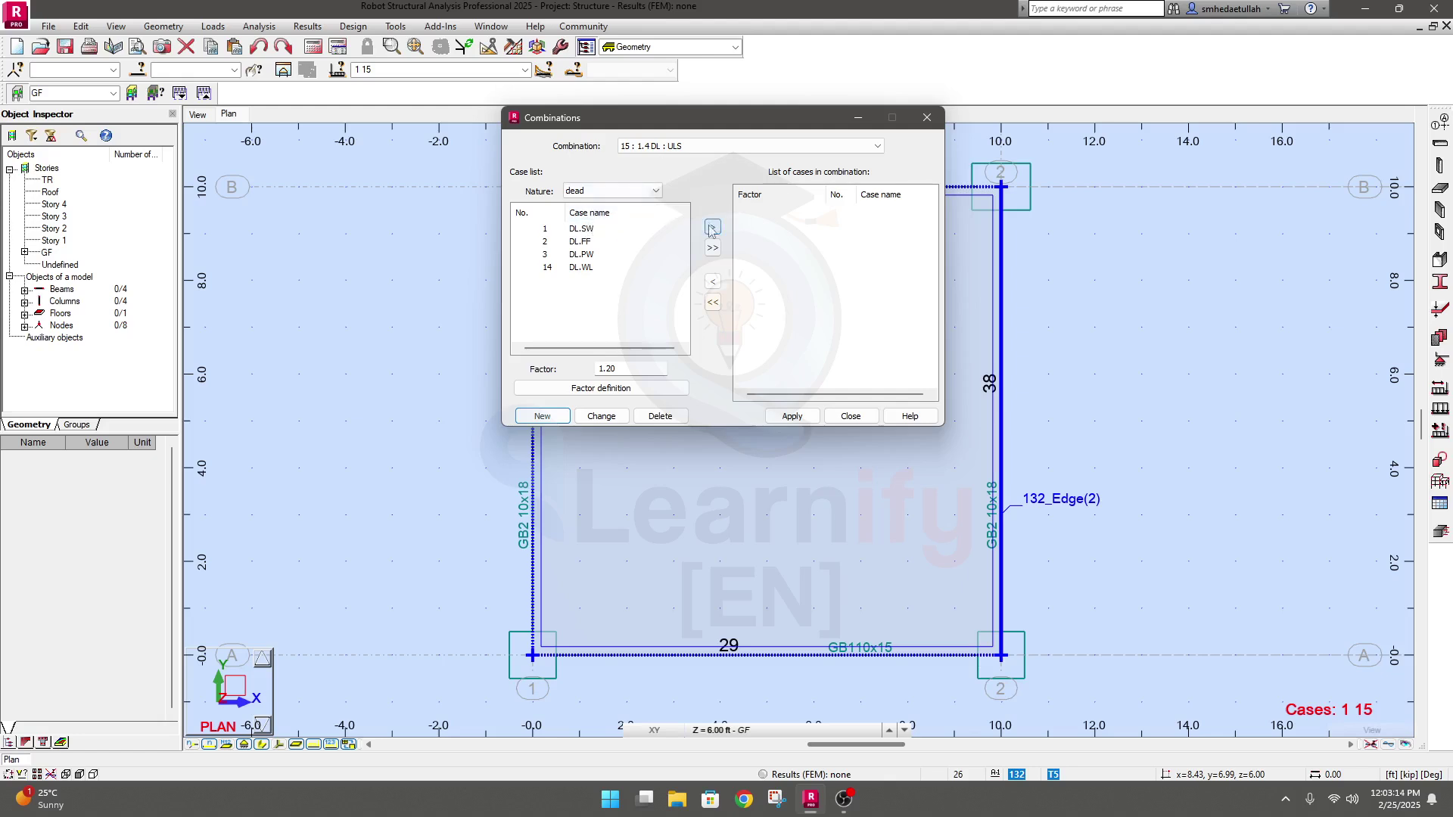
pyautogui.click(712, 248)
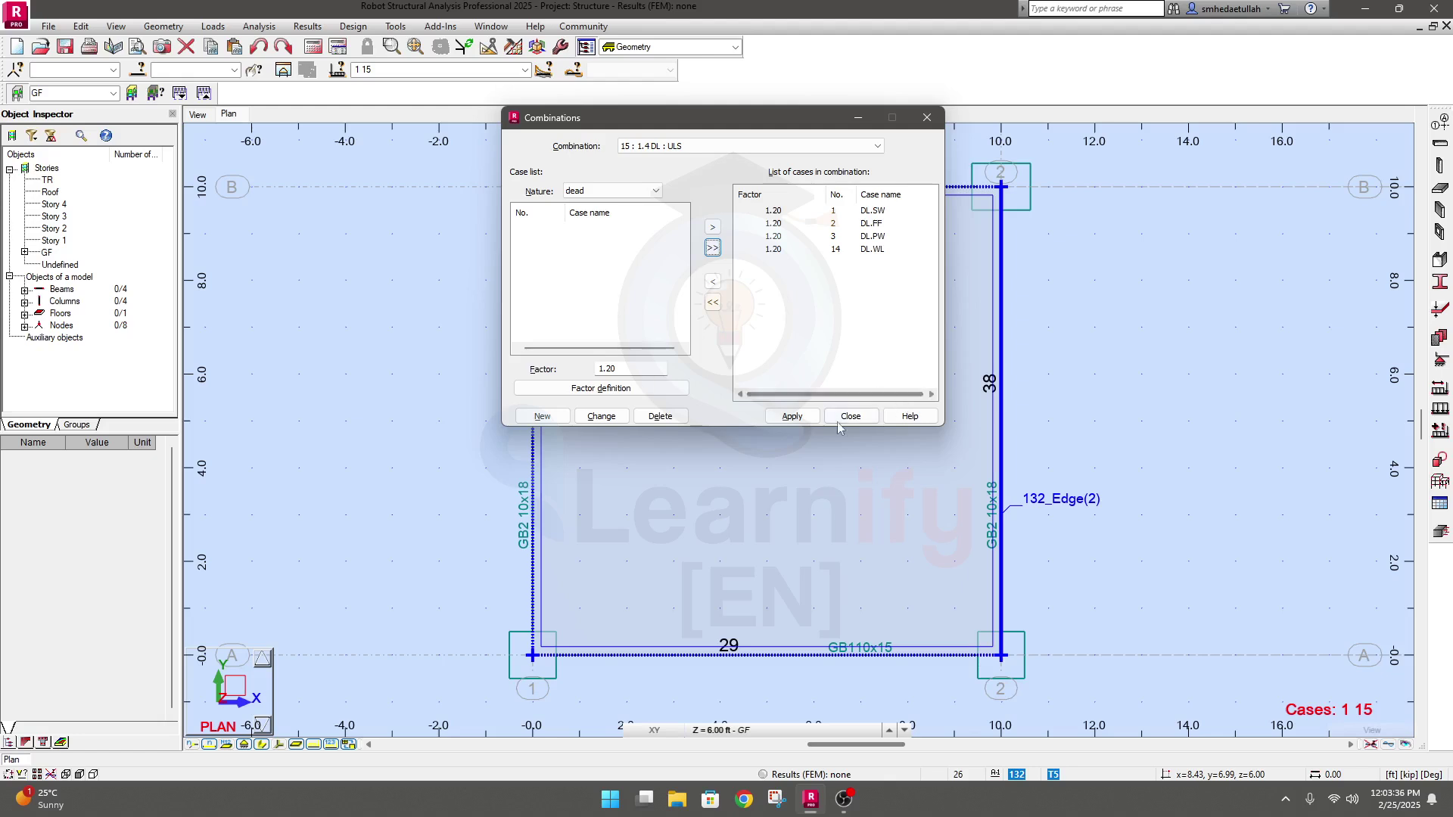
pyautogui.click(792, 416)
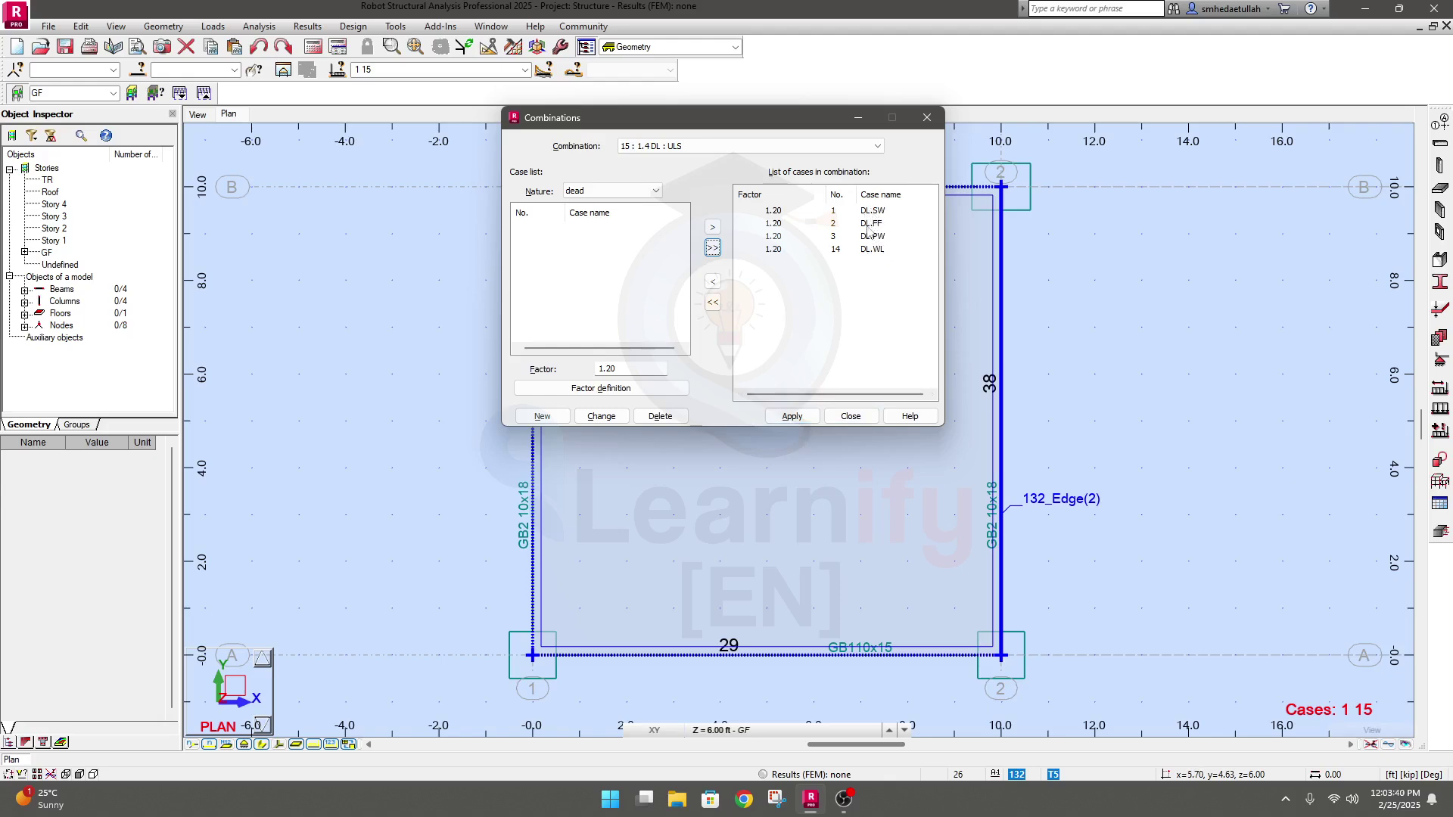
pyautogui.click(792, 416)
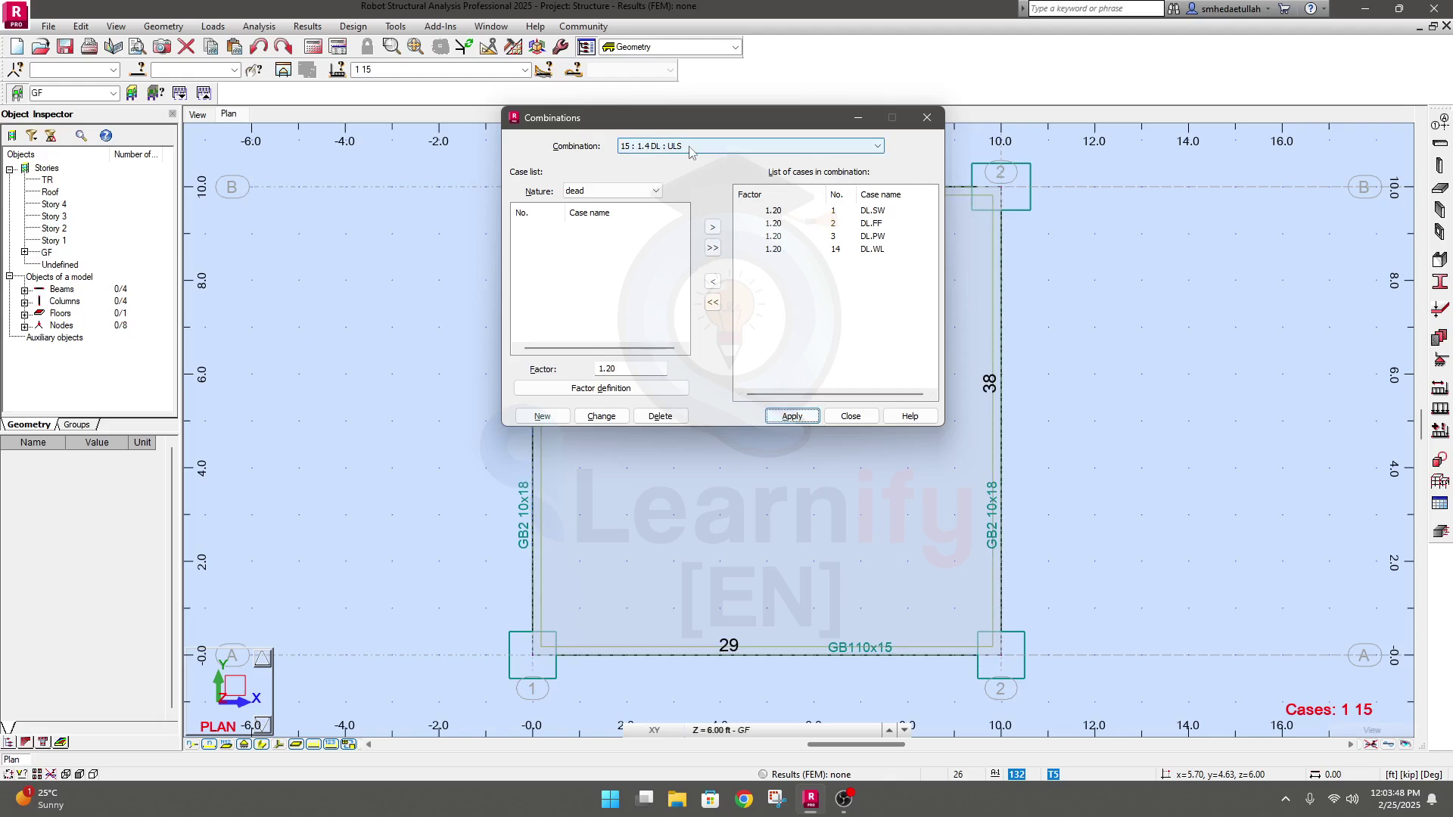
pyautogui.click(851, 416)
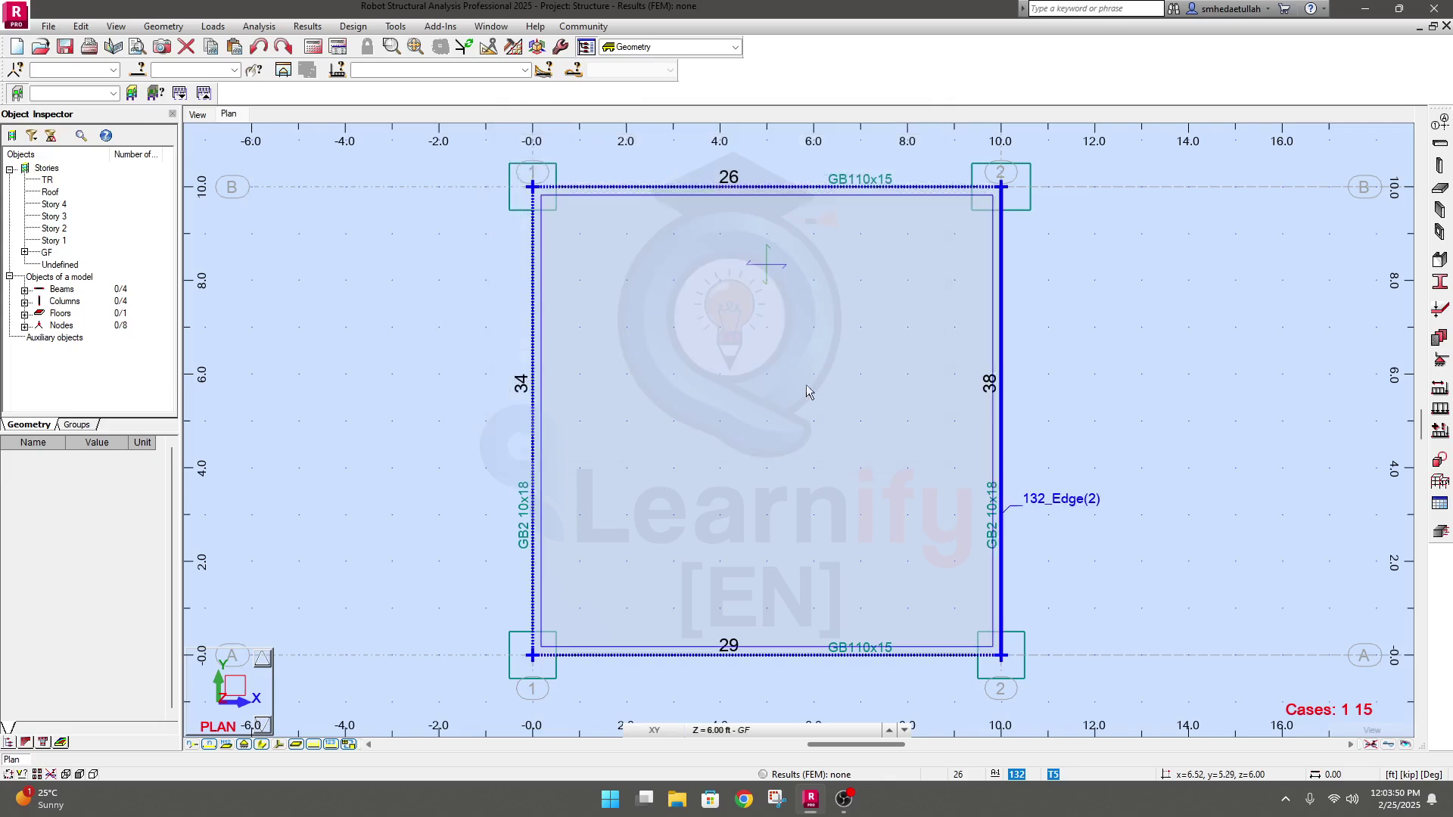
# Open the toolbar load case list to confirm combination 15 : 1.4 DL appears.
pyautogui.click(524, 70)
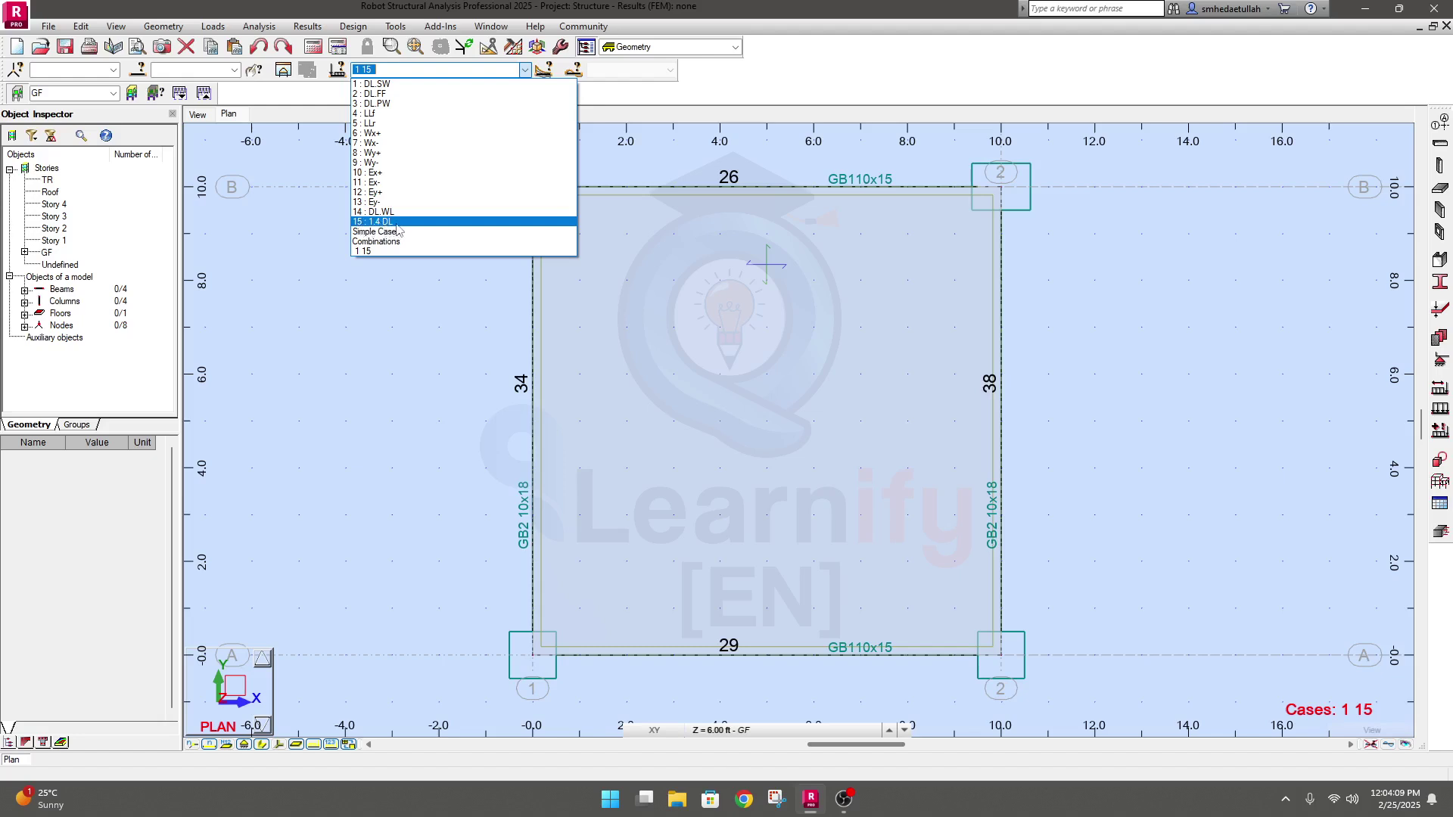
# In Manual Combinations, add new ULS combination 16 and rename COMB2 to 1.2DL+1.6.
pyautogui.click(759, 79)
pyautogui.click(213, 26)
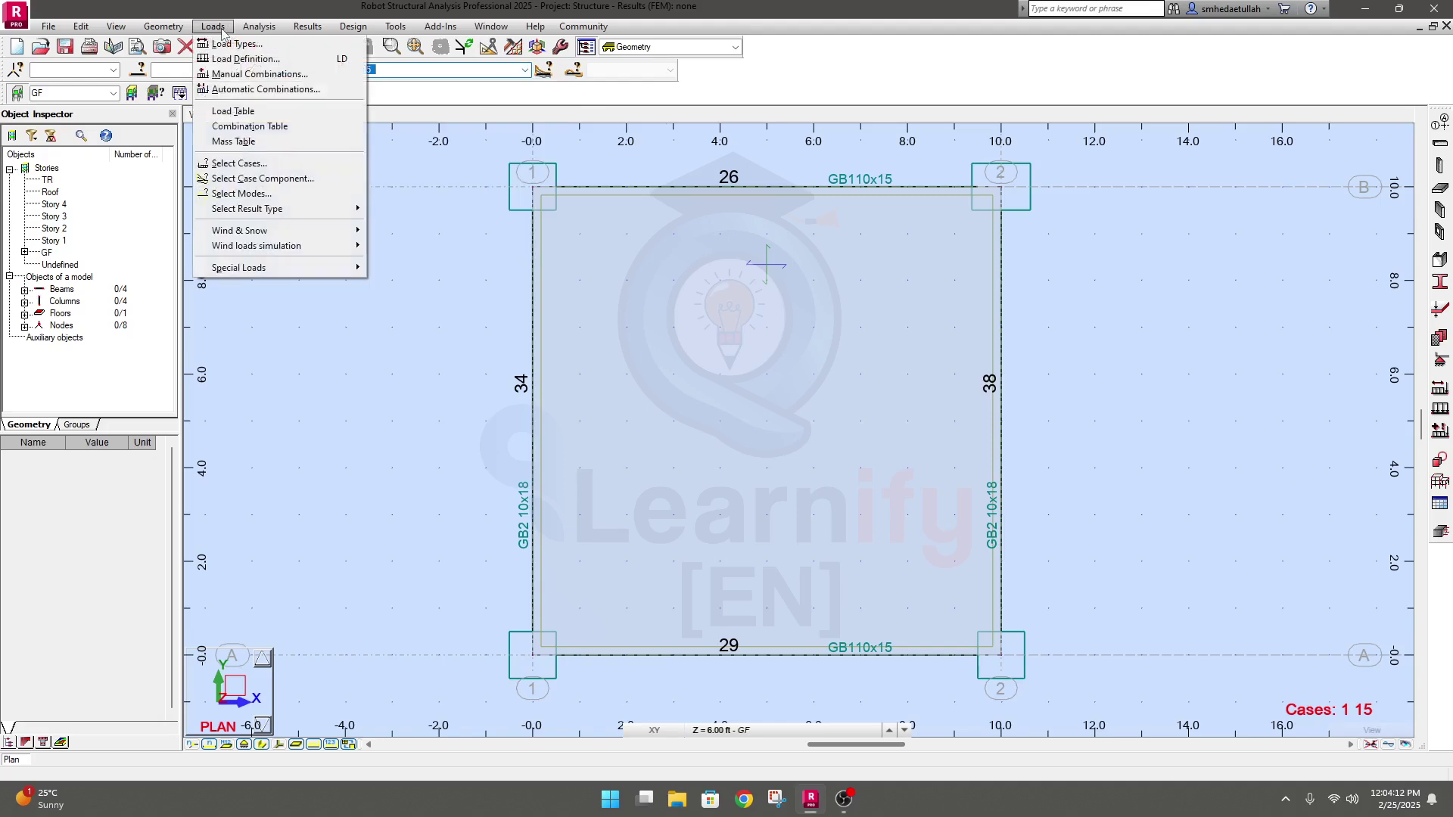
pyautogui.click(249, 73)
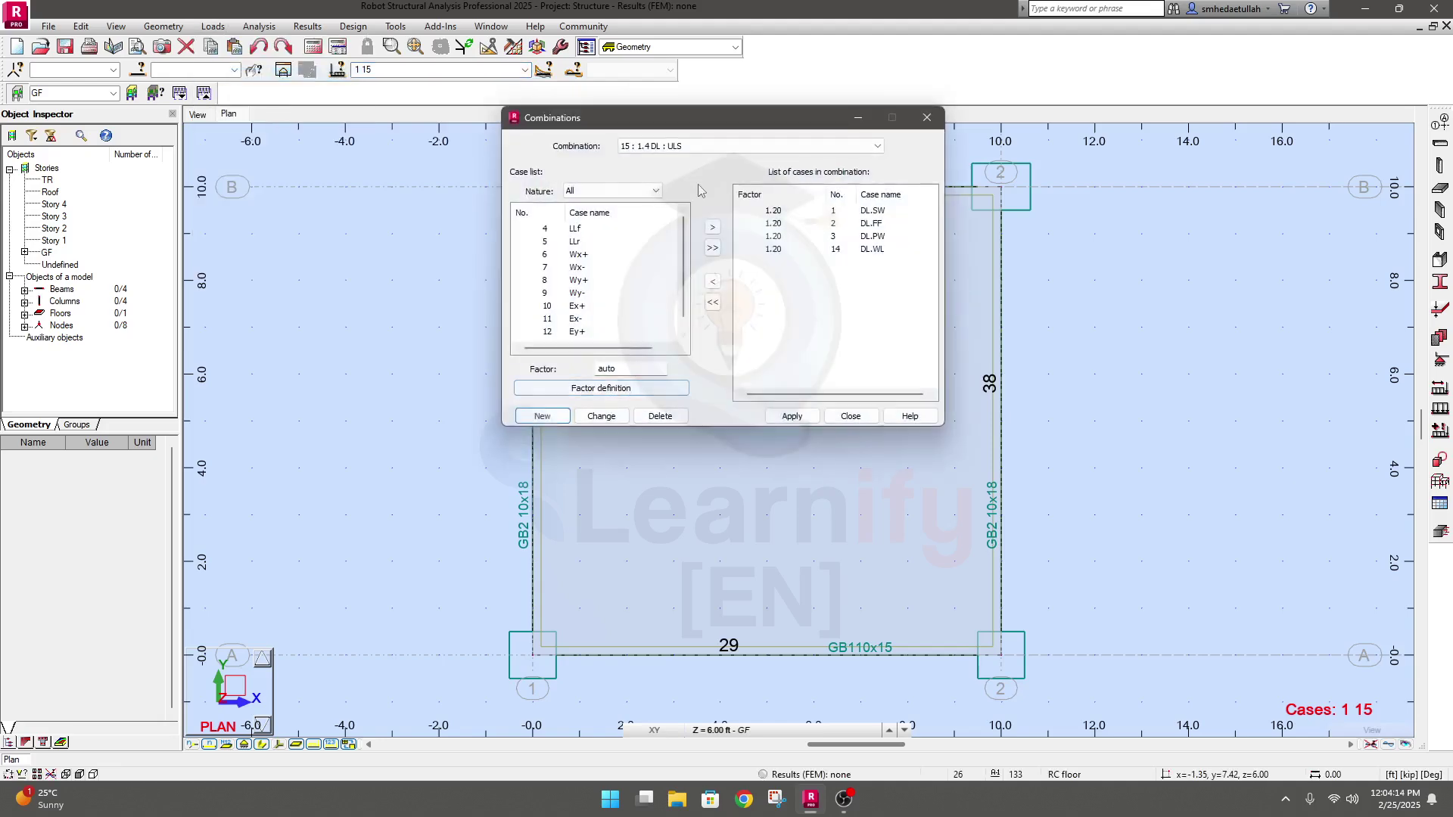
pyautogui.moveTo(681, 121); pyautogui.dragTo(437, 151)
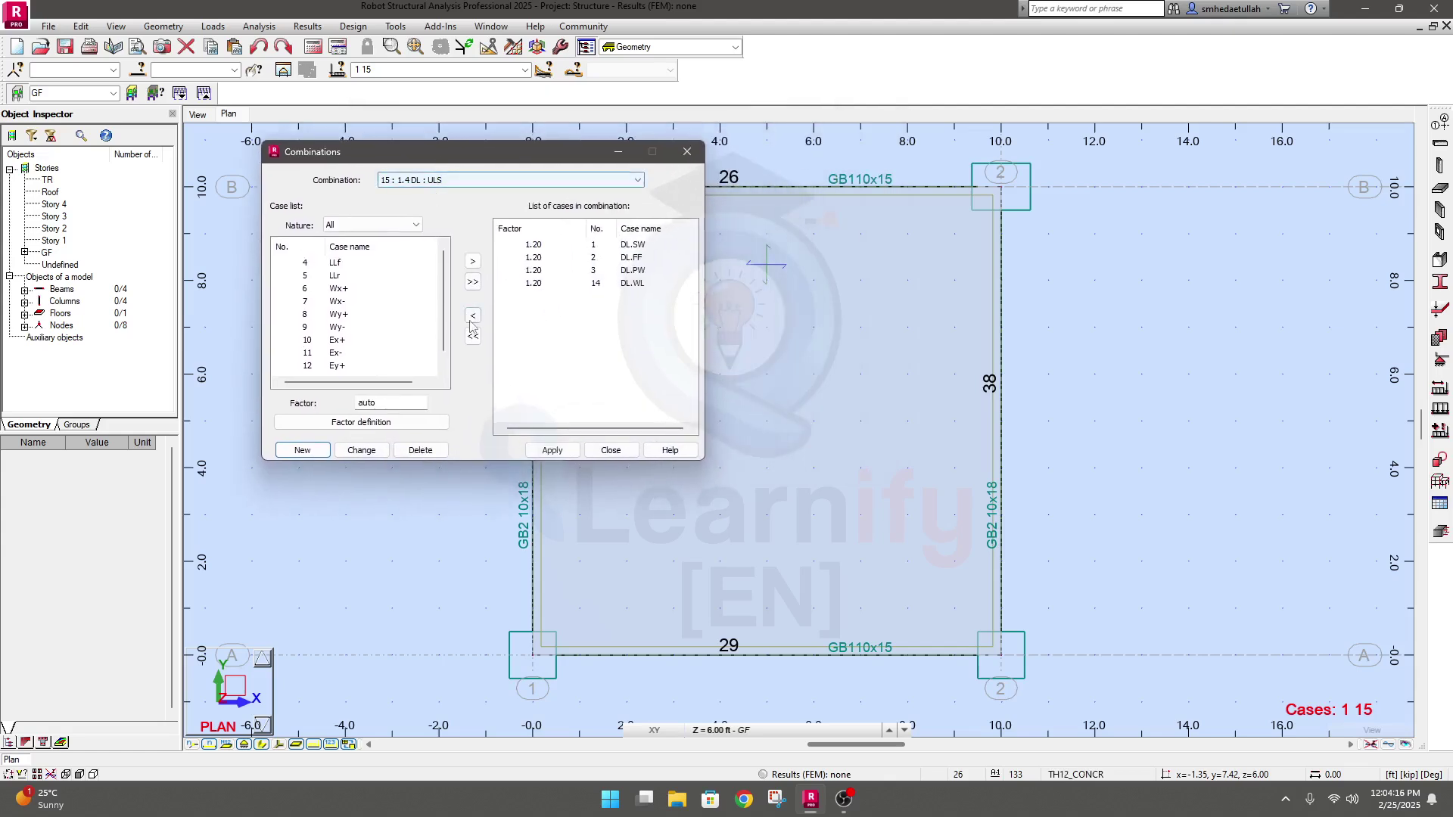
pyautogui.click(305, 451)
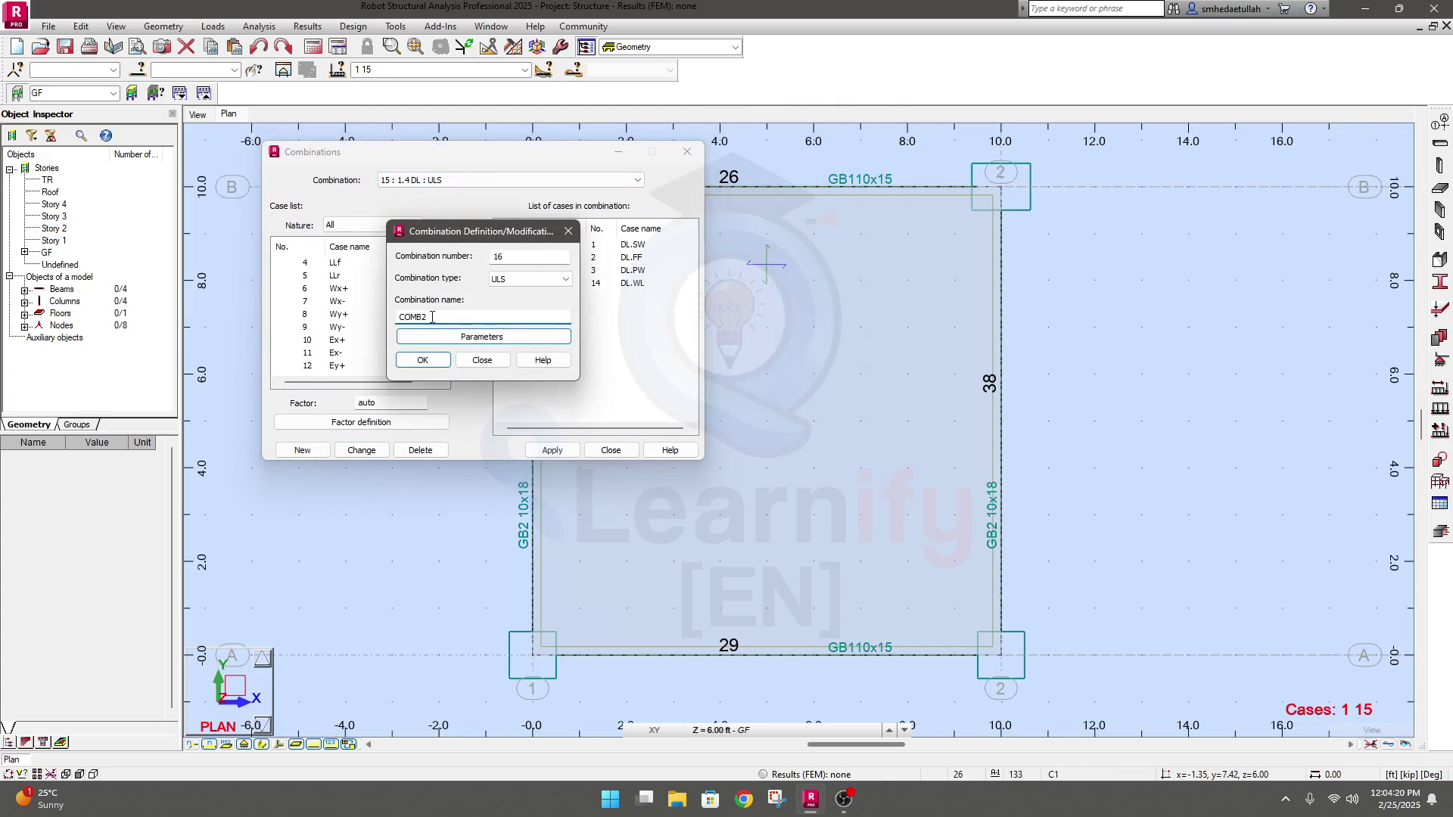
pyautogui.doubleClick(432, 317)
pyautogui.moveTo(461, 235); pyautogui.dragTo(496, 273)
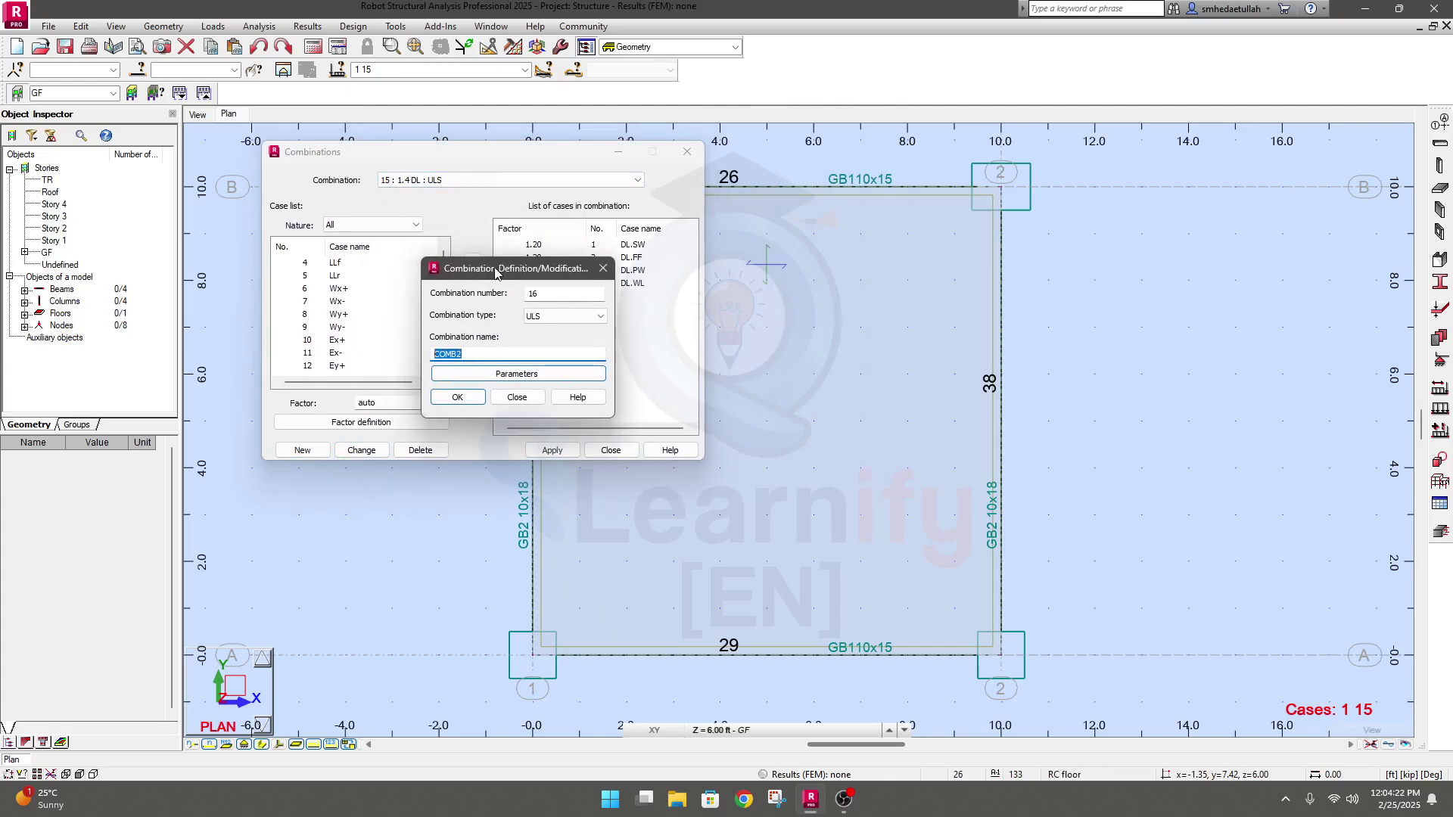
pyautogui.write('1.2DL+1.6')
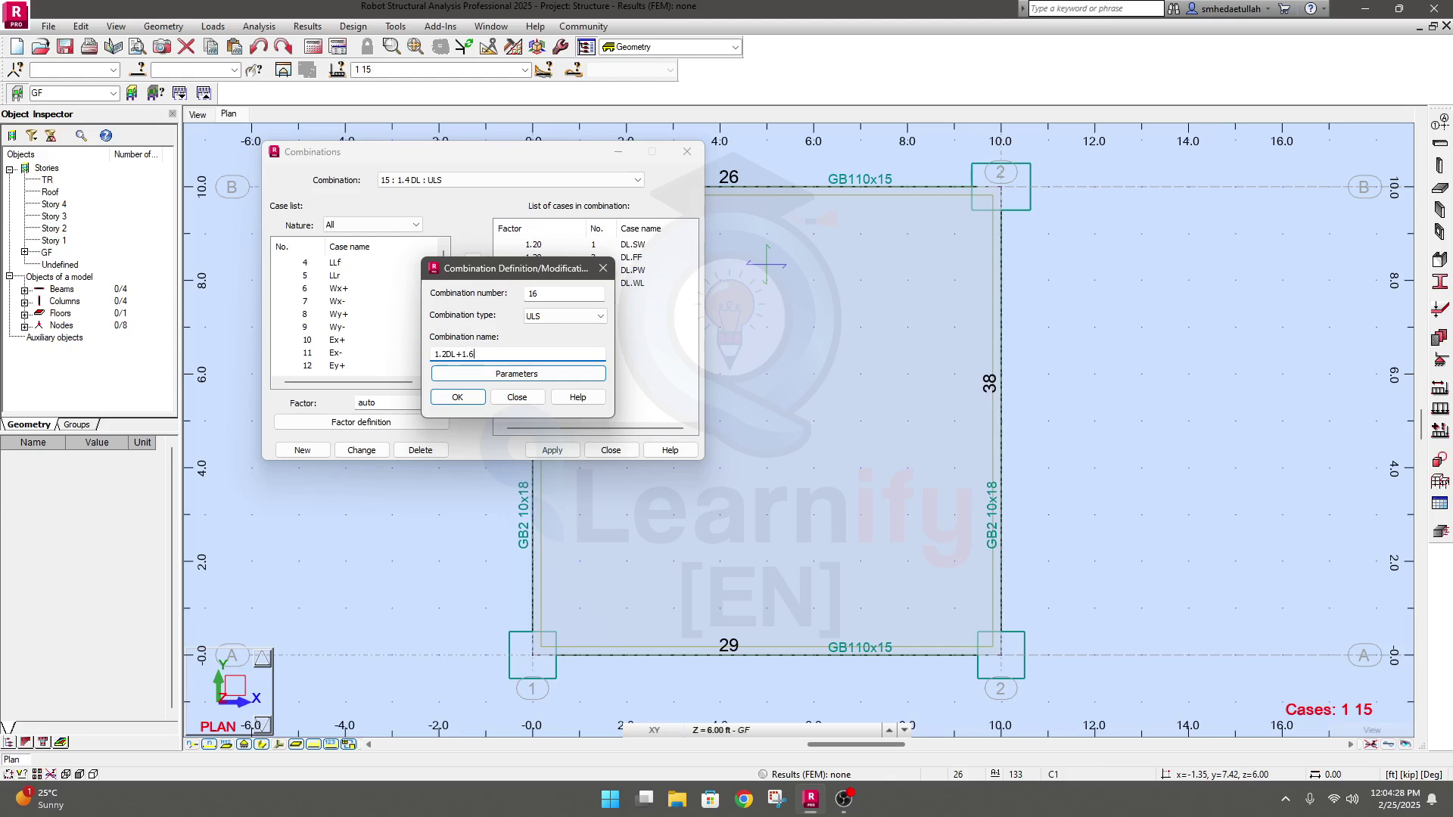
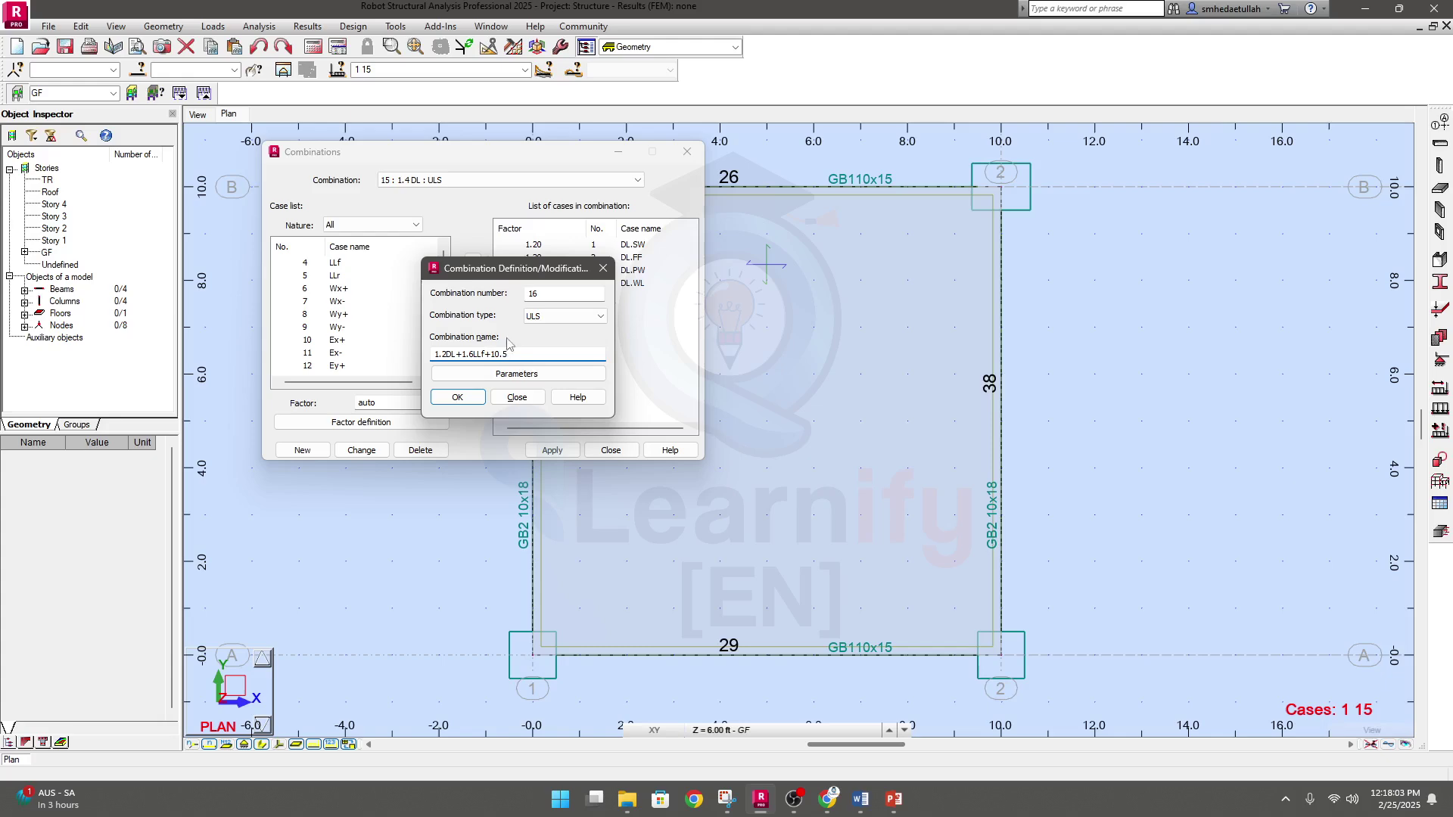
# Check the slide, correct the combination name to '1.2DL+1.6LLf+0.5 LLr', and confirm ULS combination 16.
pyautogui.click(886, 801)
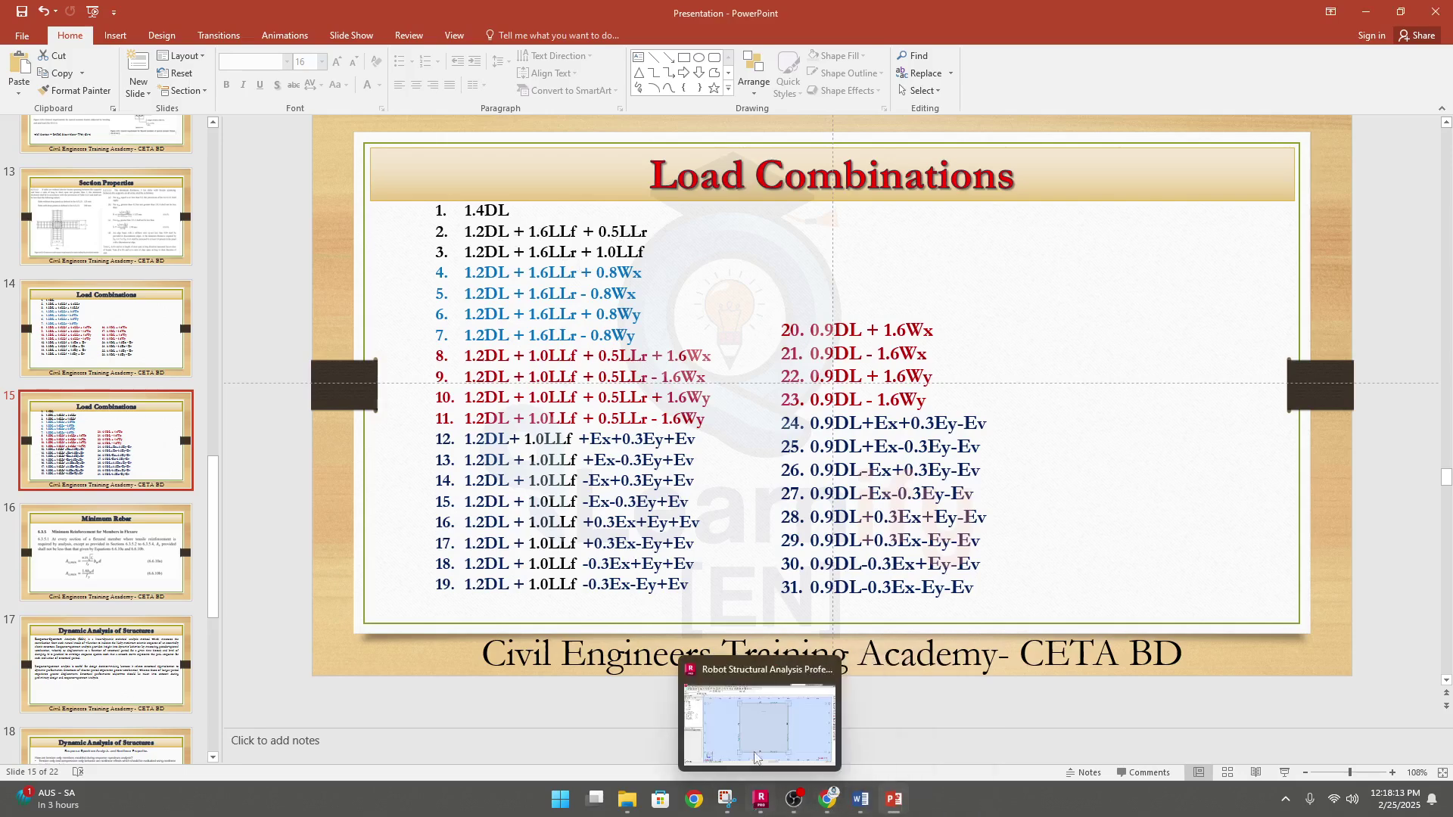
pyautogui.click(759, 800)
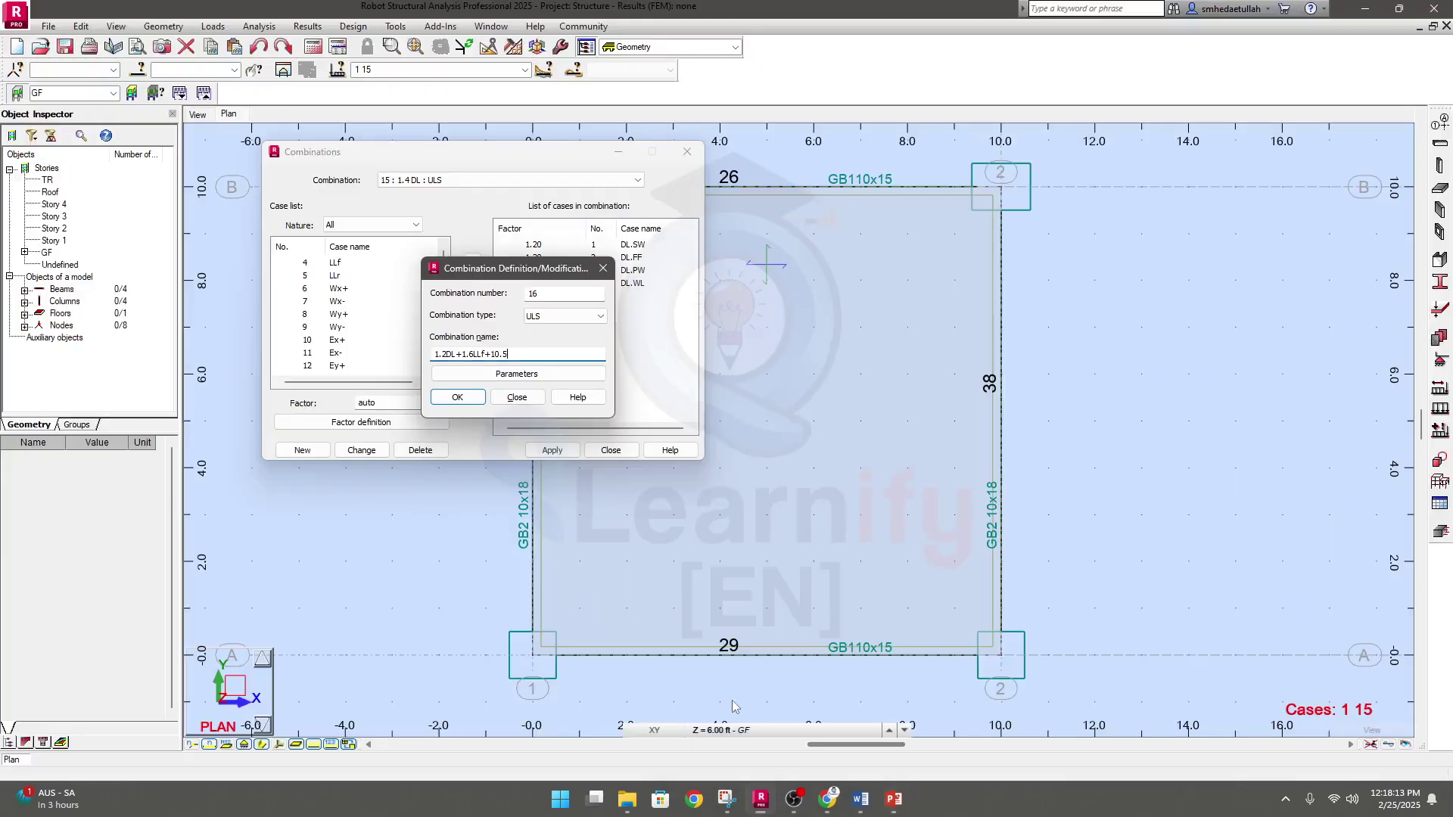
pyautogui.click(503, 353)
pyautogui.write('0.')
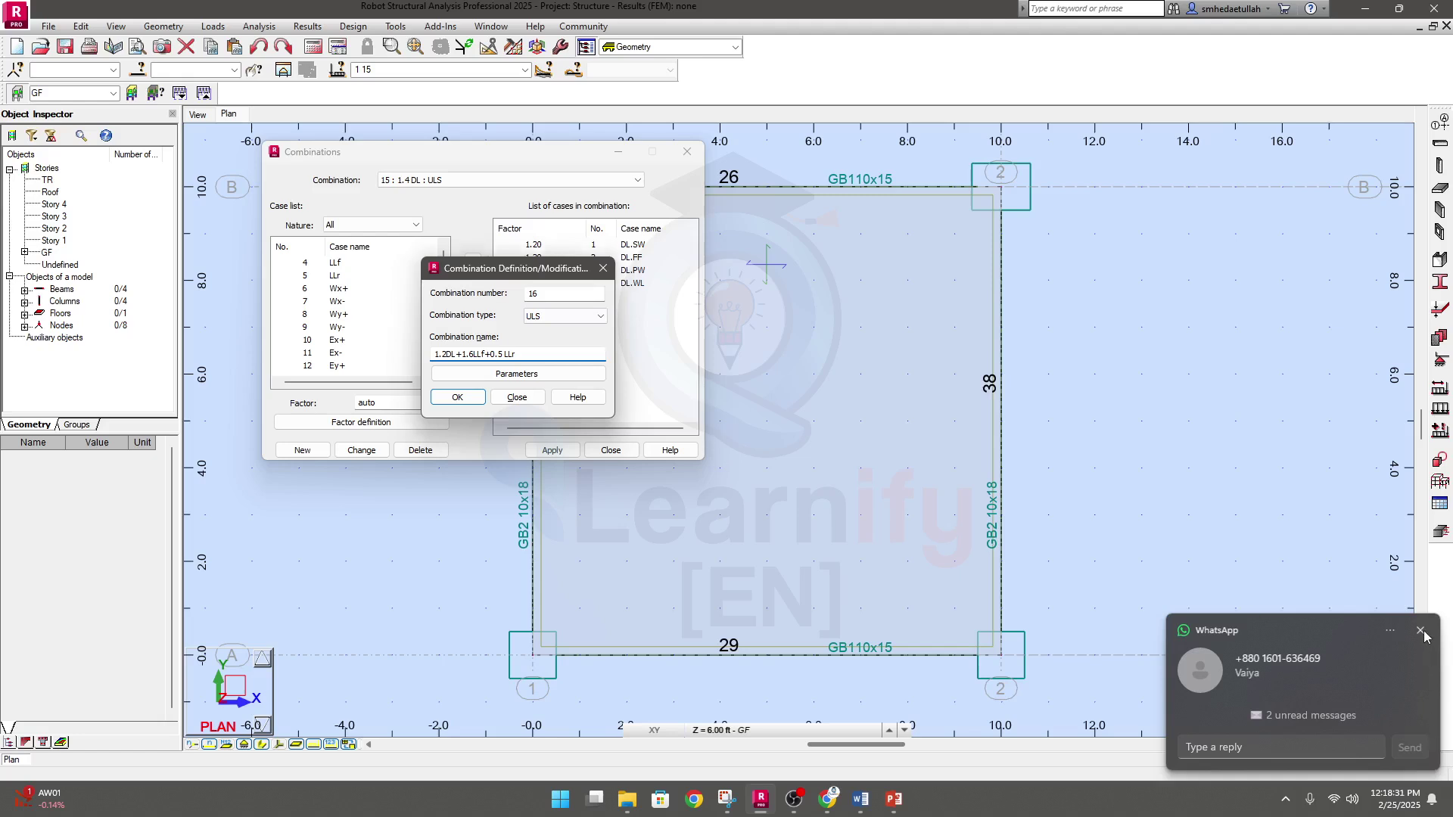
pyautogui.click(1423, 632)
pyautogui.click(458, 398)
pyautogui.click(518, 416)
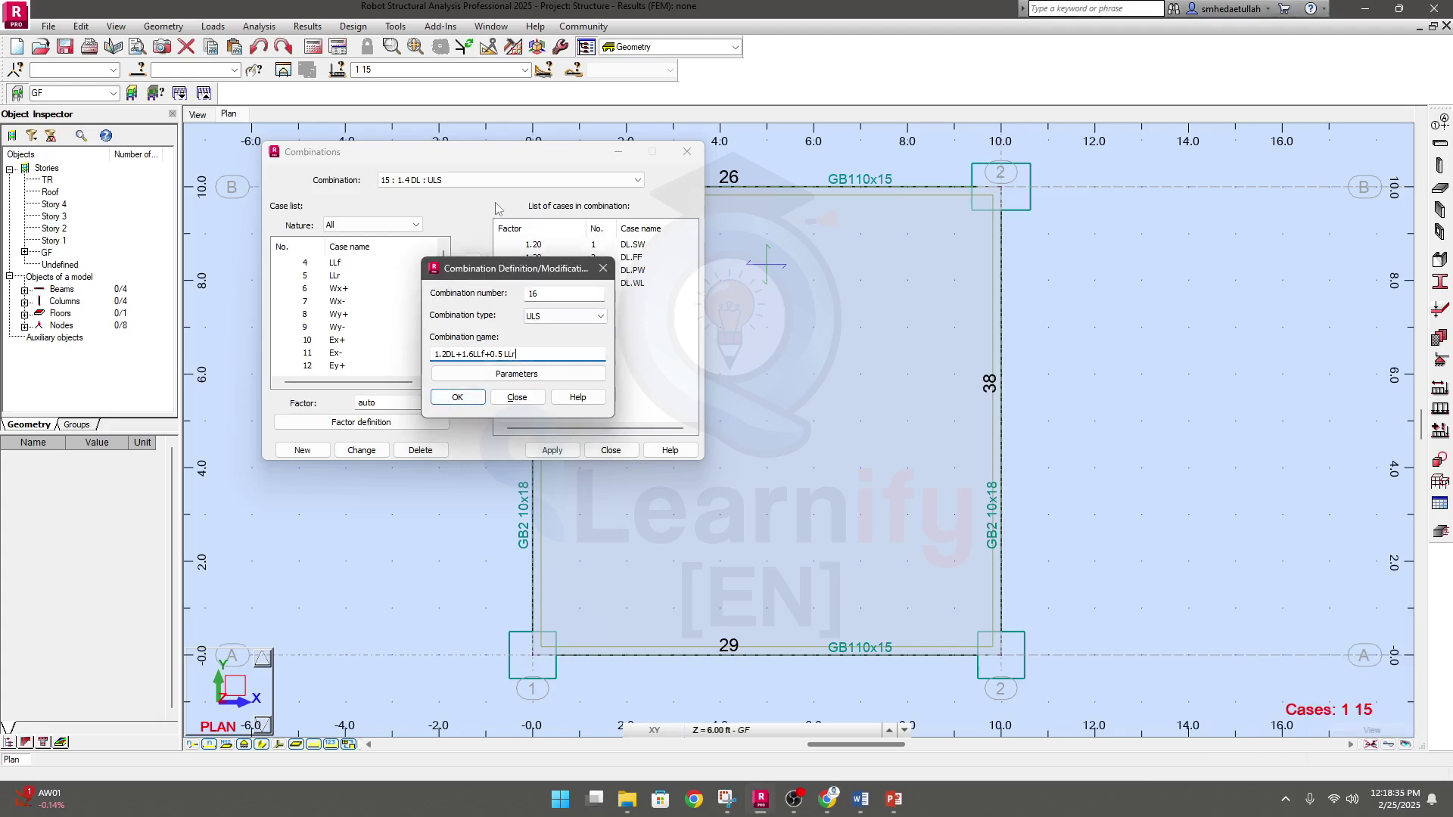
pyautogui.click(458, 398)
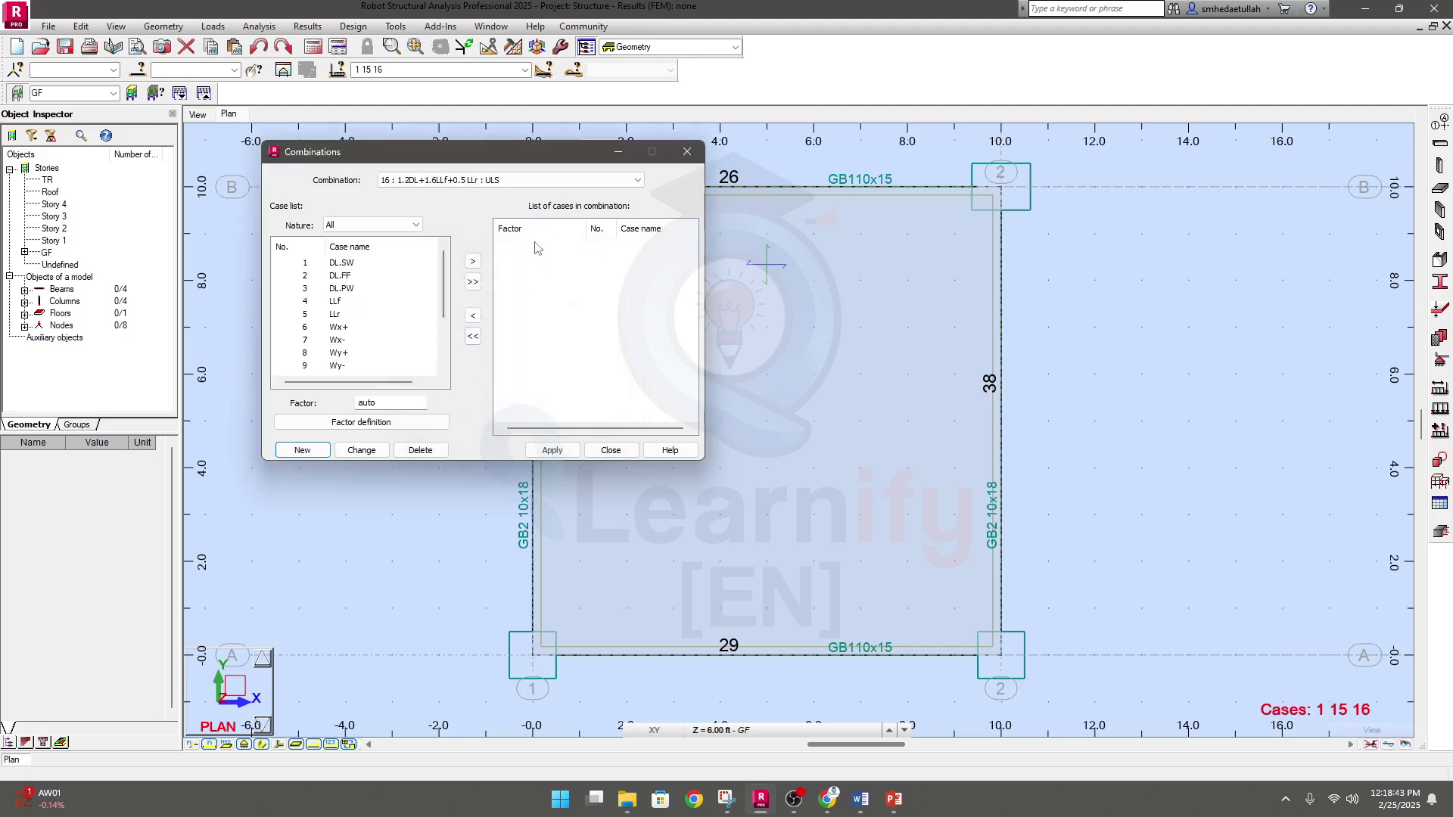
pyautogui.click(369, 426)
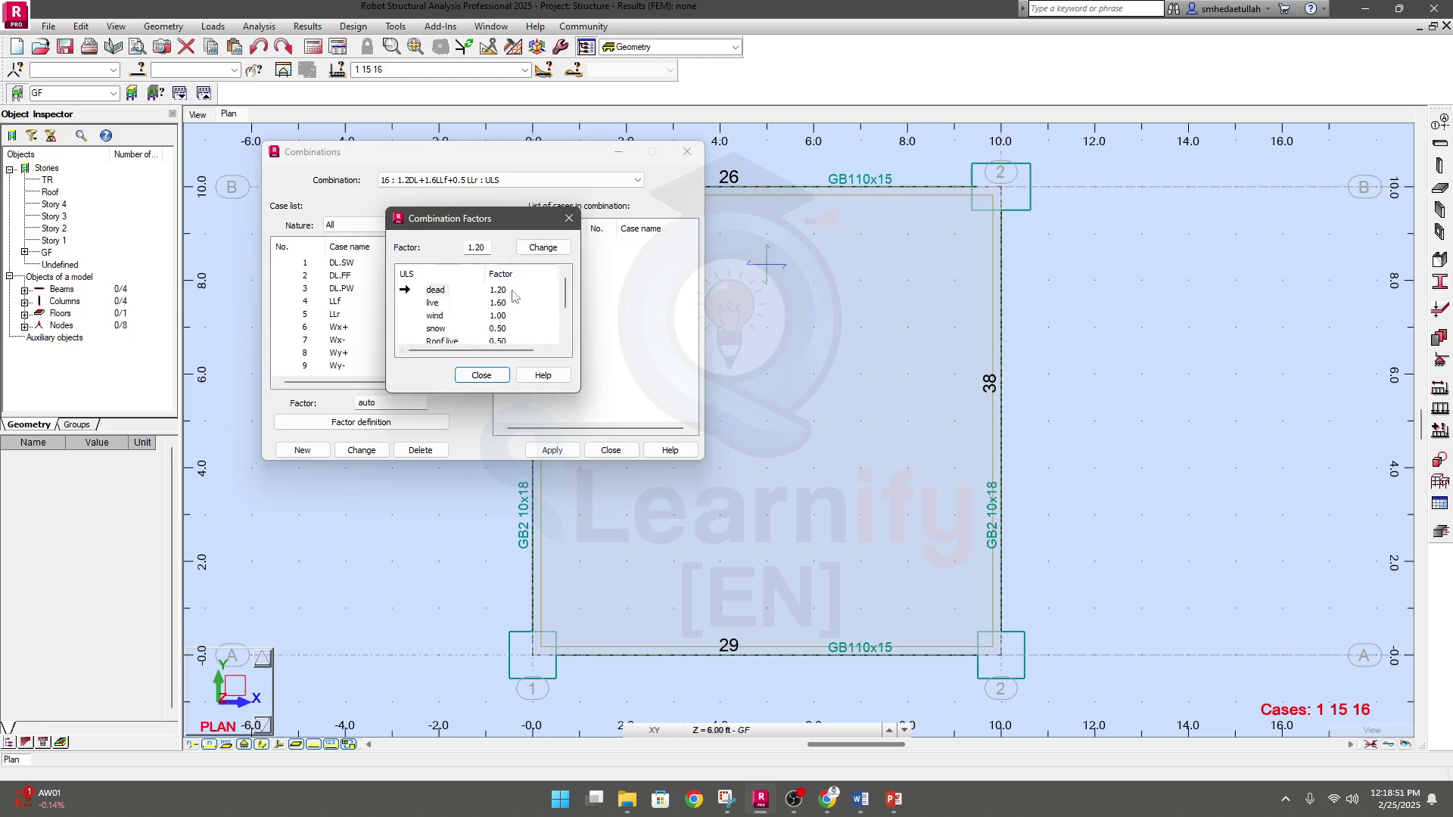
pyautogui.click(510, 297)
pyautogui.click(435, 304)
pyautogui.click(437, 314)
pyautogui.click(439, 290)
pyautogui.click(437, 305)
pyautogui.click(499, 306)
pyautogui.click(436, 317)
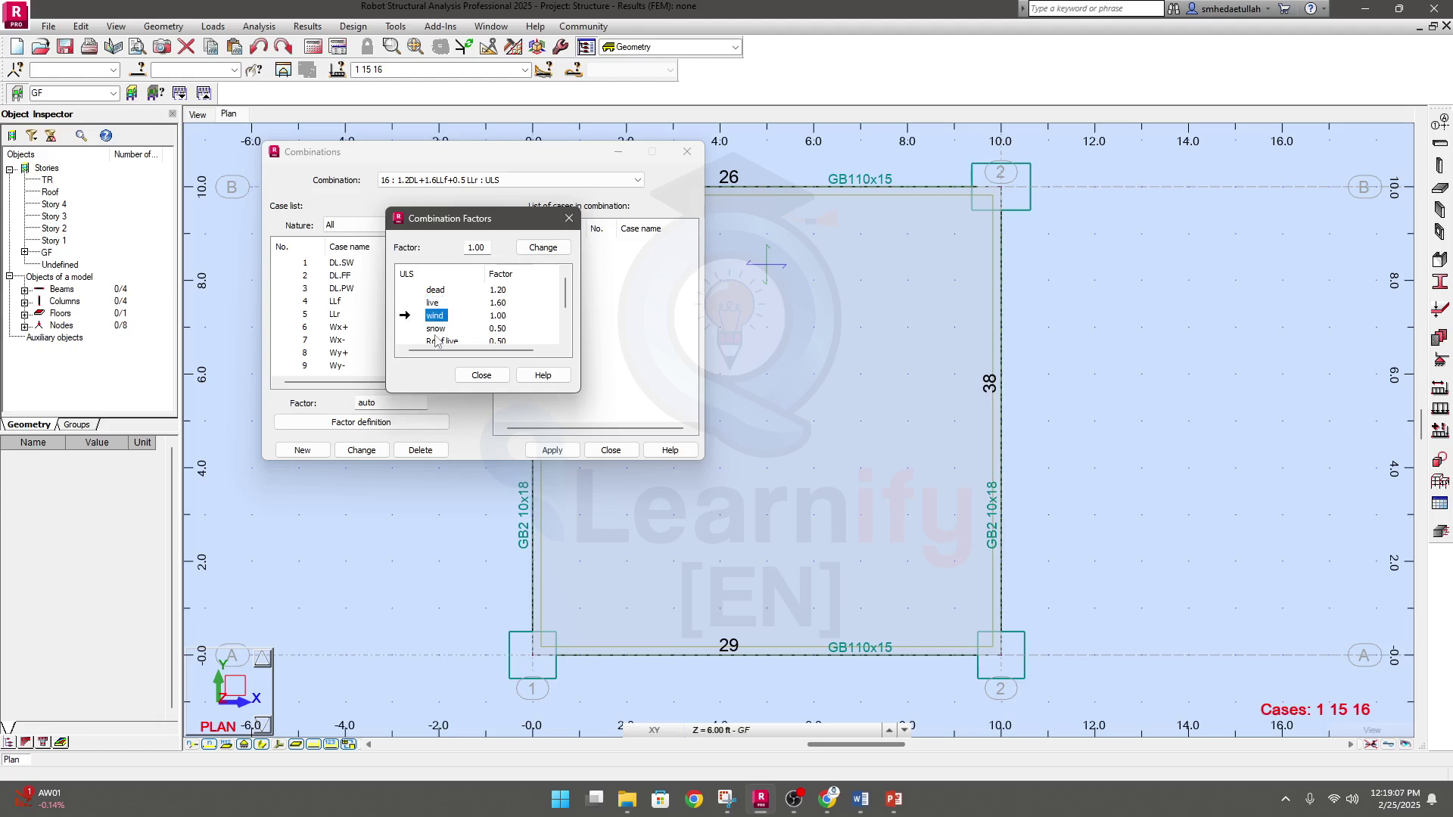
pyautogui.click(435, 292)
pyautogui.scroll(-1, 444, 321)
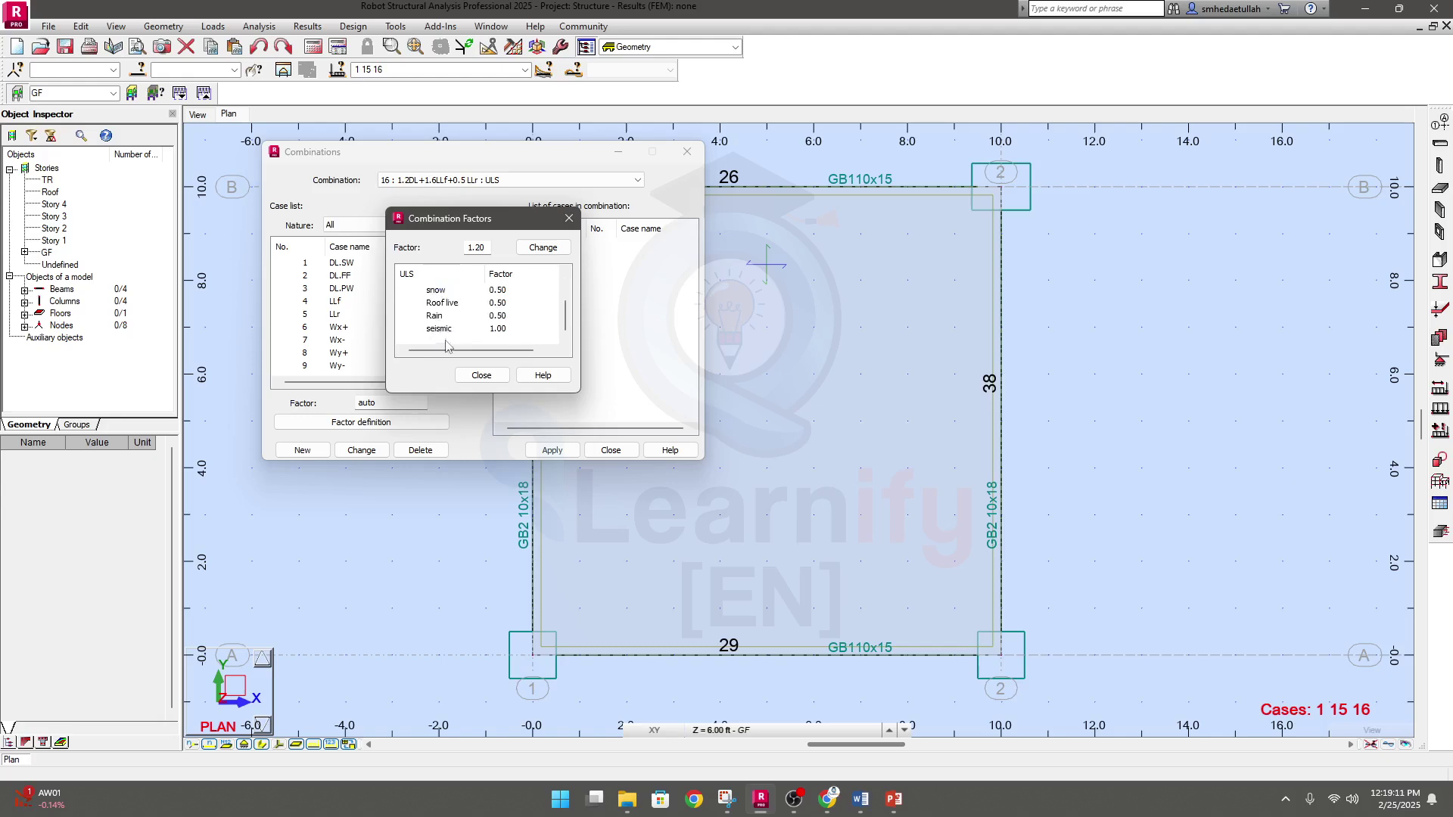
pyautogui.scroll(1, 435, 301)
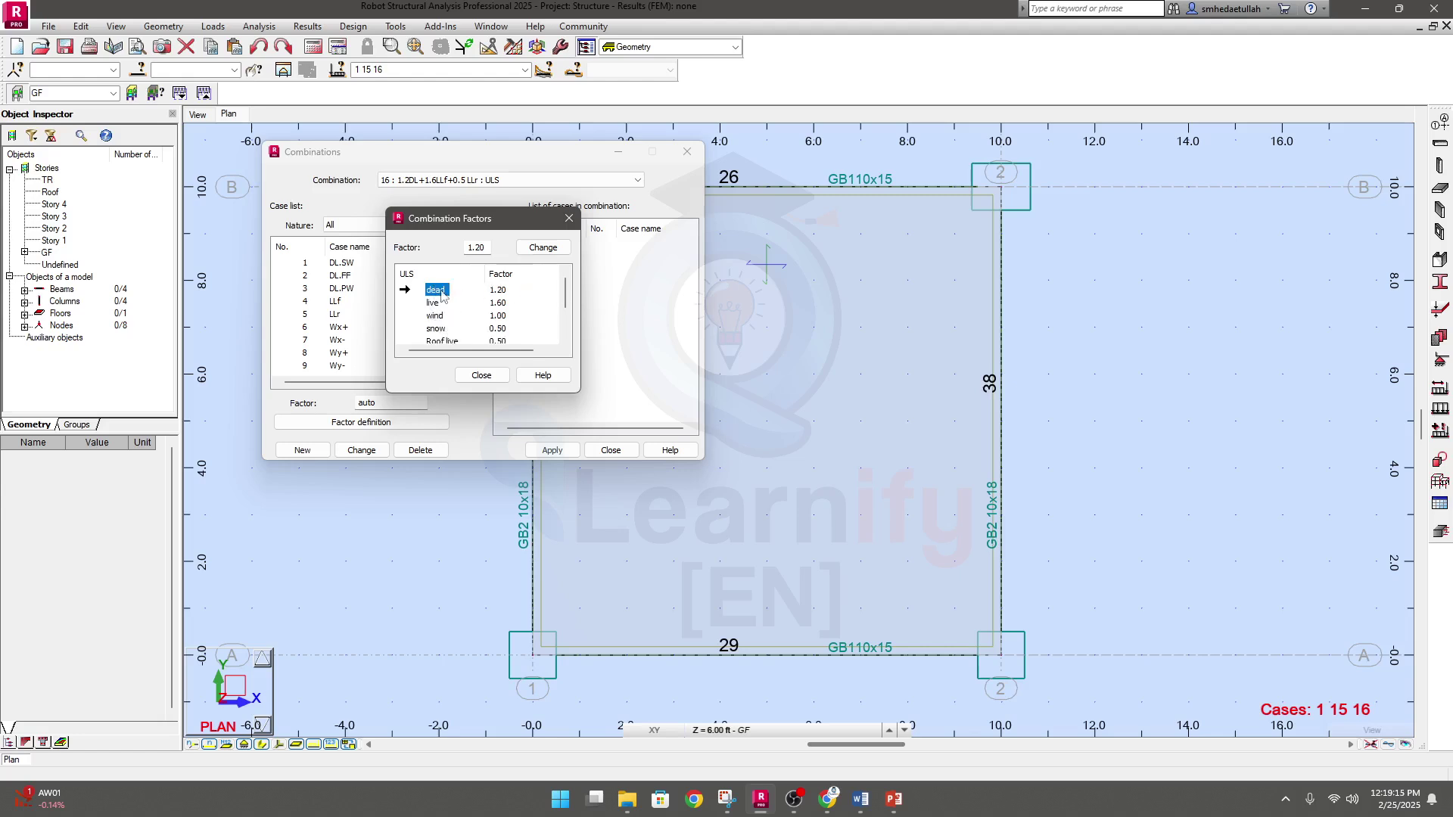
pyautogui.click(438, 304)
pyautogui.scroll(-1, 443, 317)
pyautogui.click(441, 305)
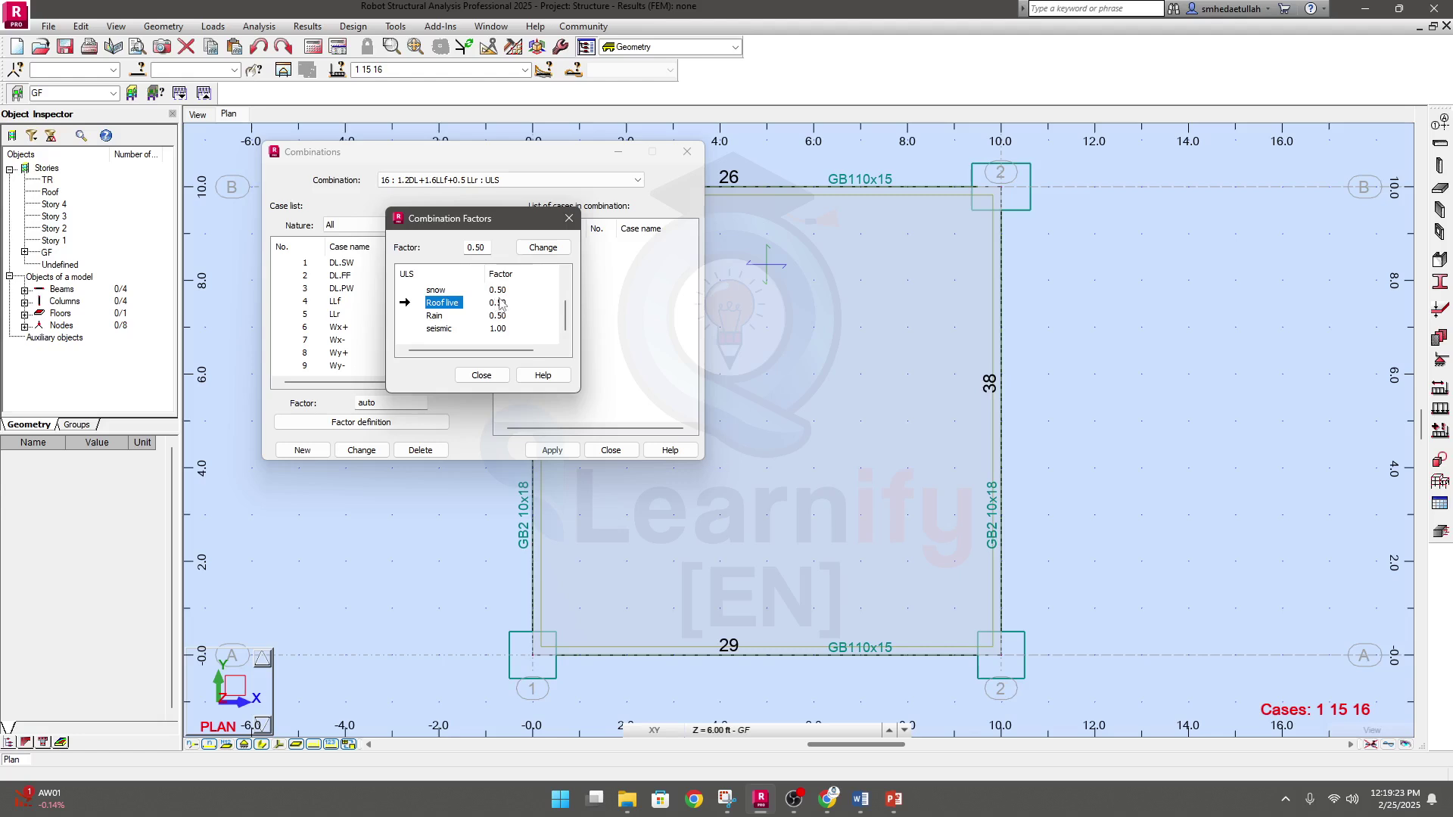
pyautogui.click(483, 376)
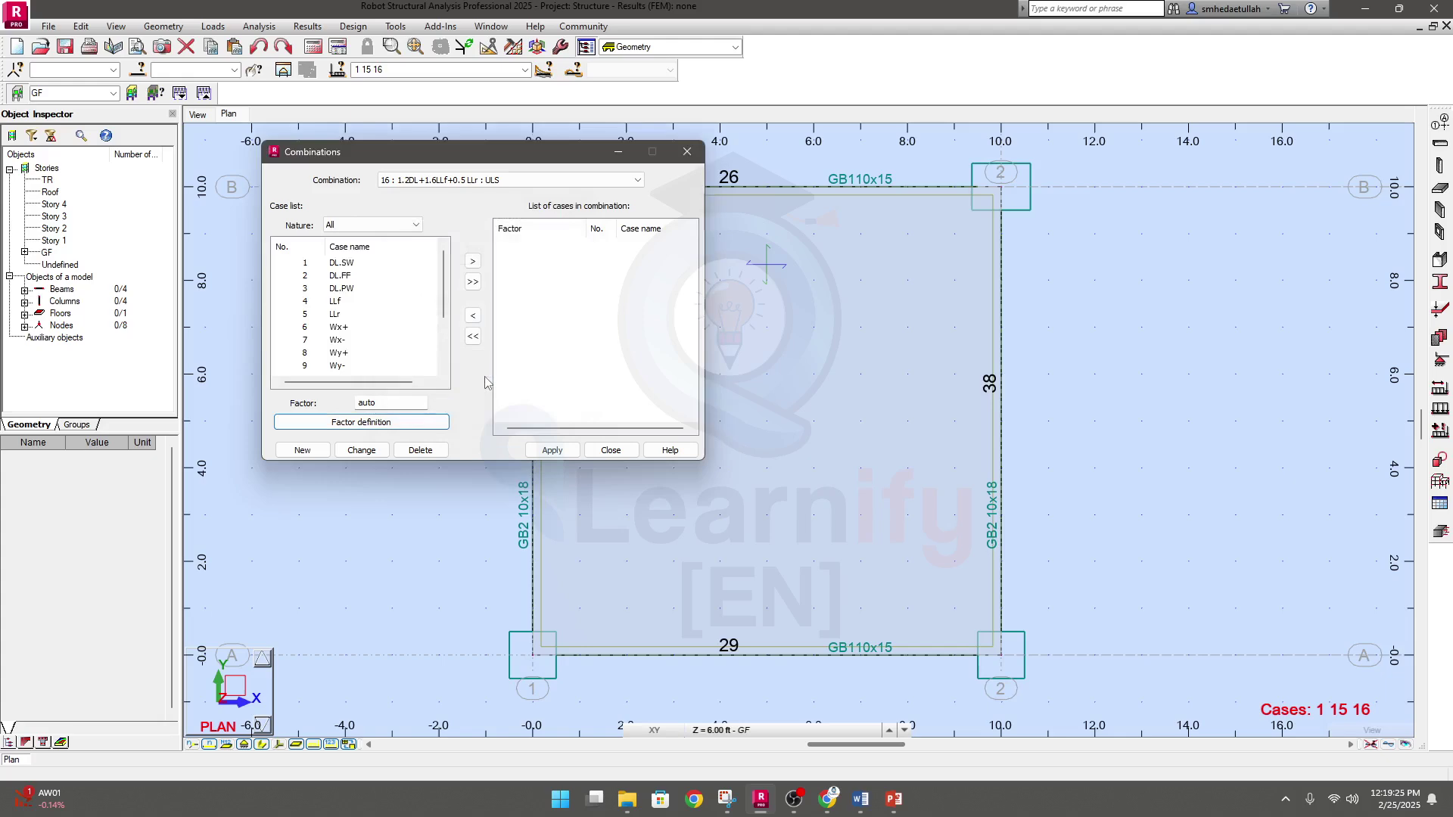
# Add dead cases 1, 2, 3 and 14 to combination 16 at factor 1.20.
pyautogui.press('Tab')
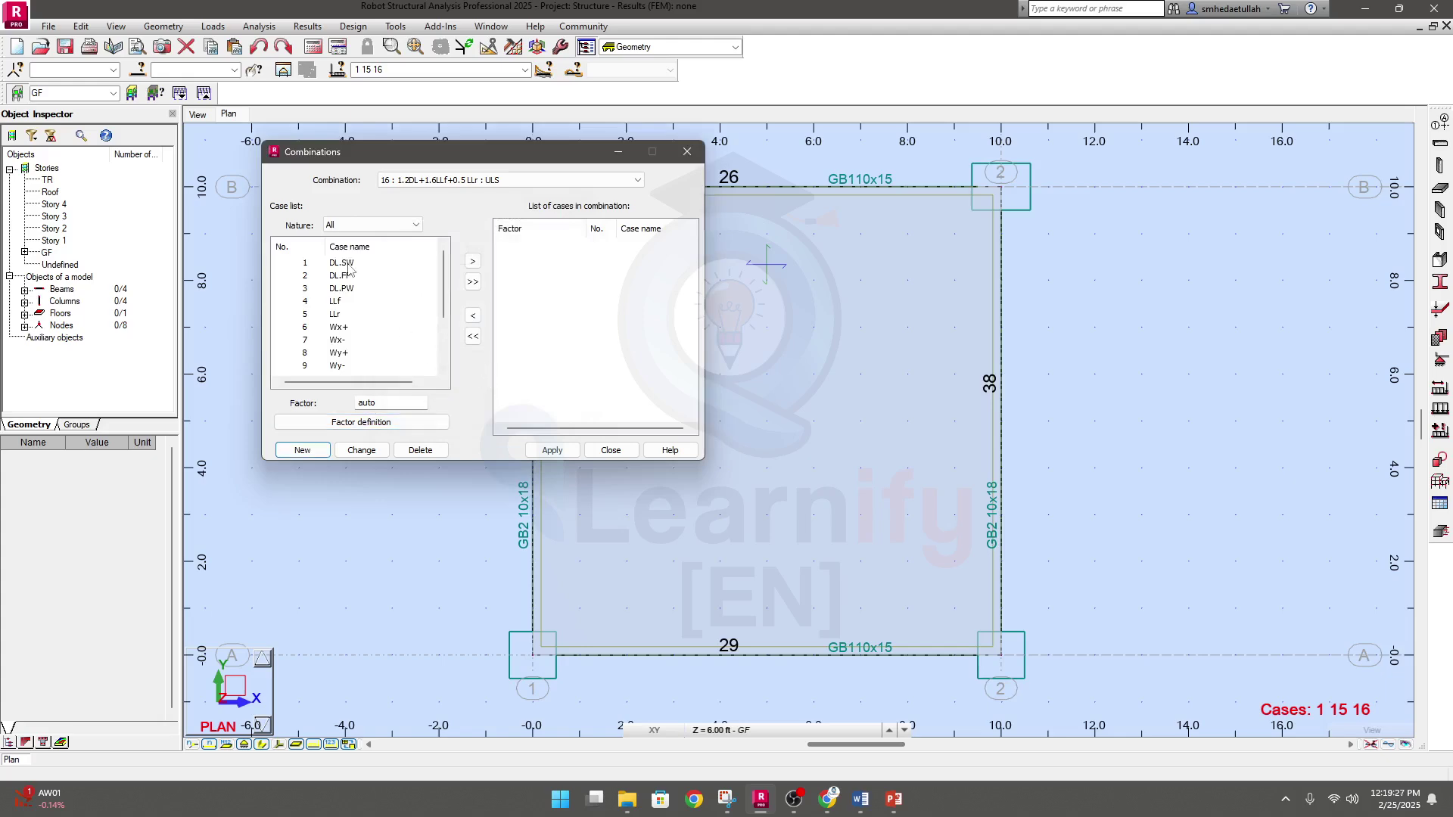
pyautogui.click(367, 231)
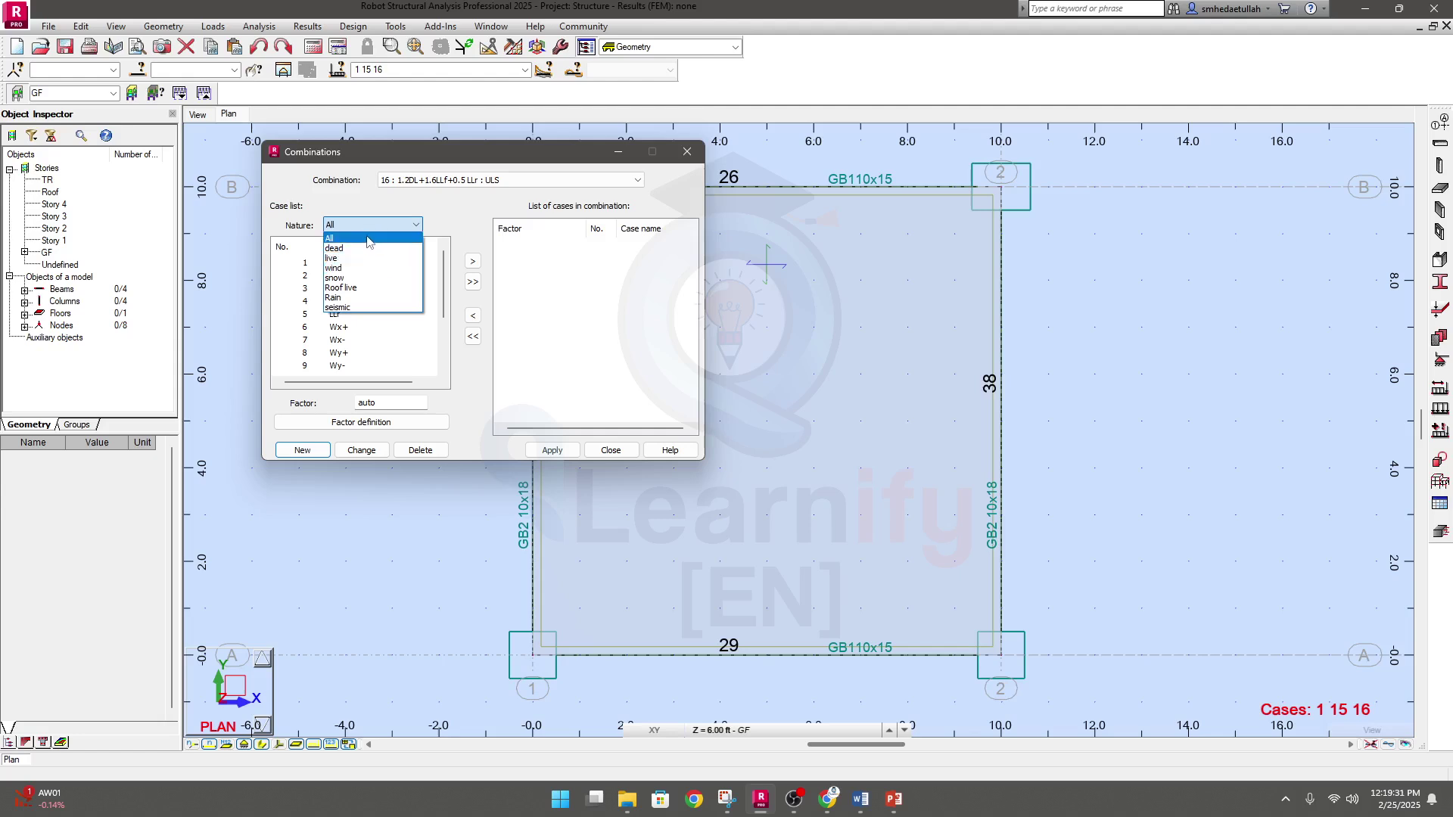
pyautogui.click(369, 248)
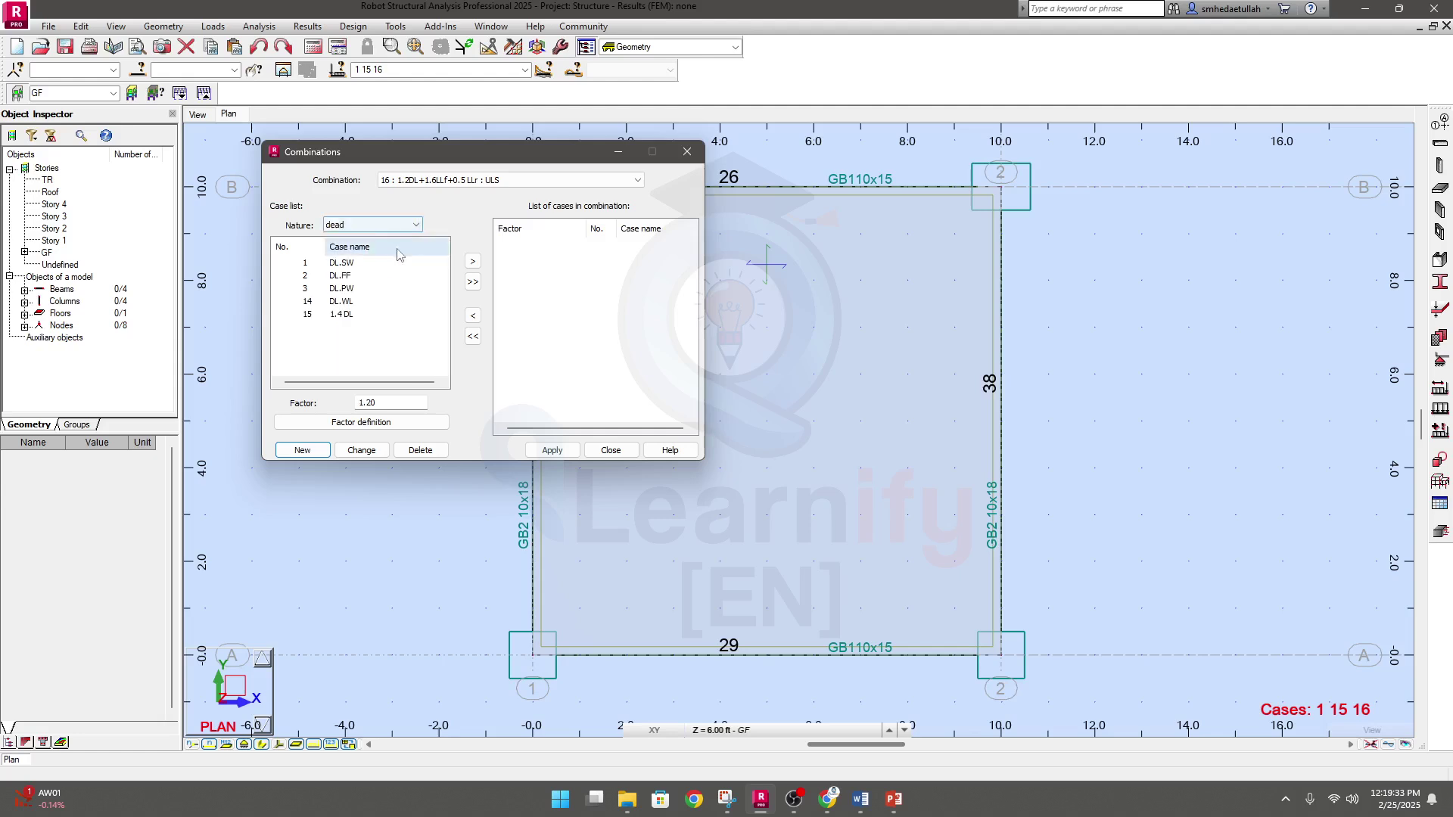
pyautogui.click(392, 401)
pyautogui.click(392, 401)
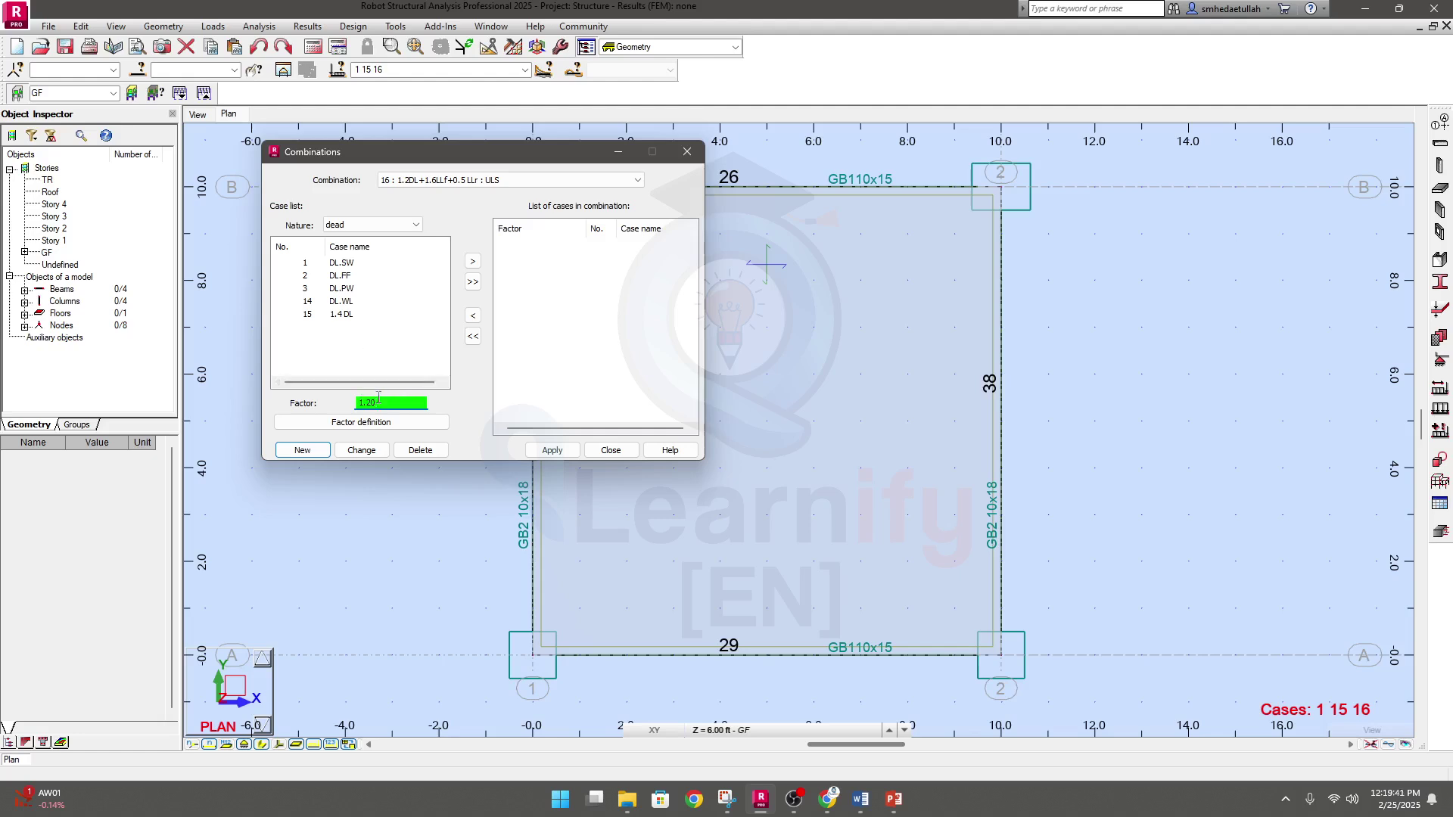
pyautogui.moveTo(389, 405); pyautogui.dragTo(363, 404)
pyautogui.moveTo(301, 263); pyautogui.dragTo(308, 303)
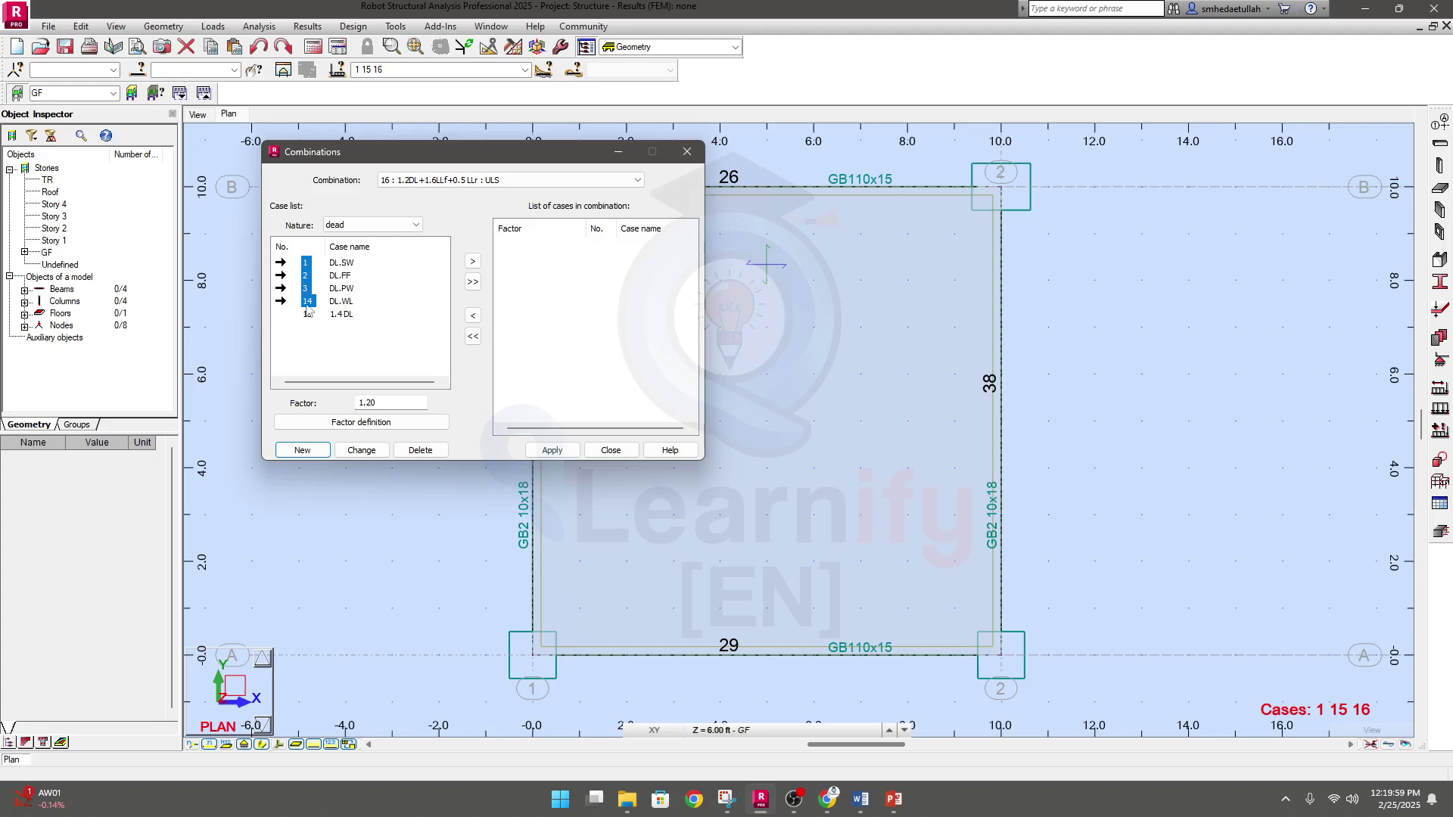
pyautogui.click(472, 262)
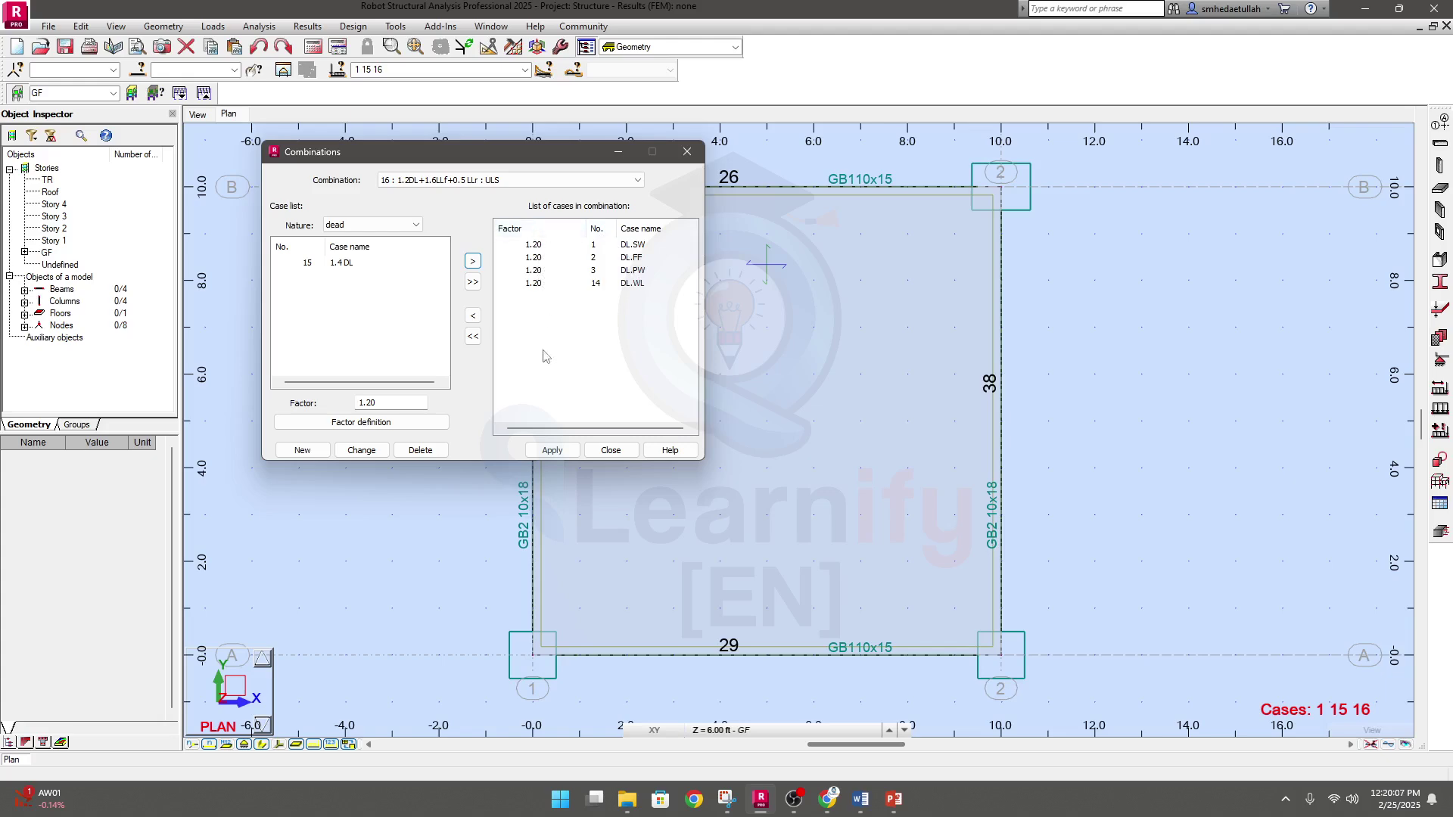
# Add live case LLf at factor 1.60 and LLr at factor 0.50 to combination 16.
pyautogui.click(378, 225)
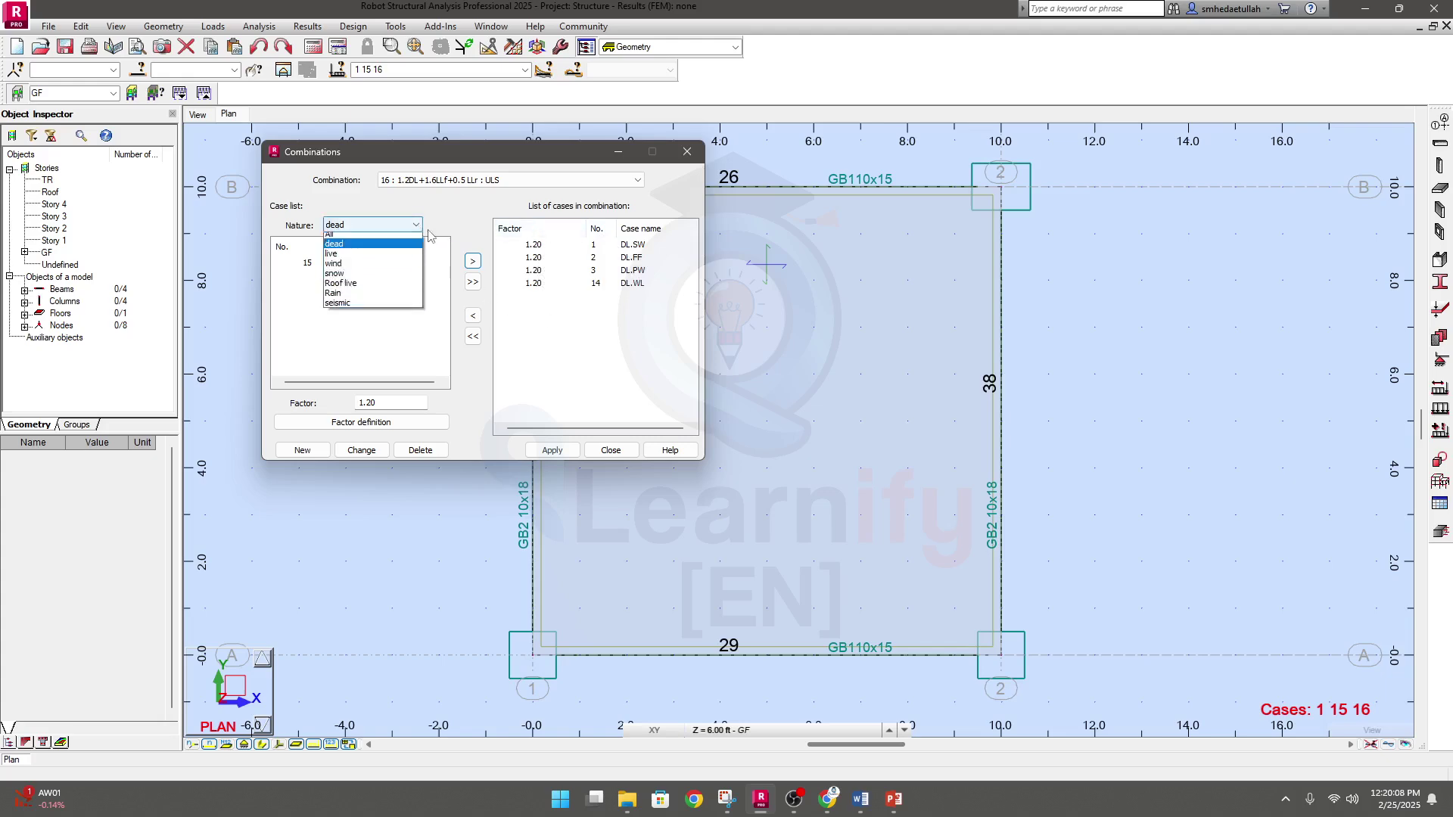
pyautogui.click(376, 258)
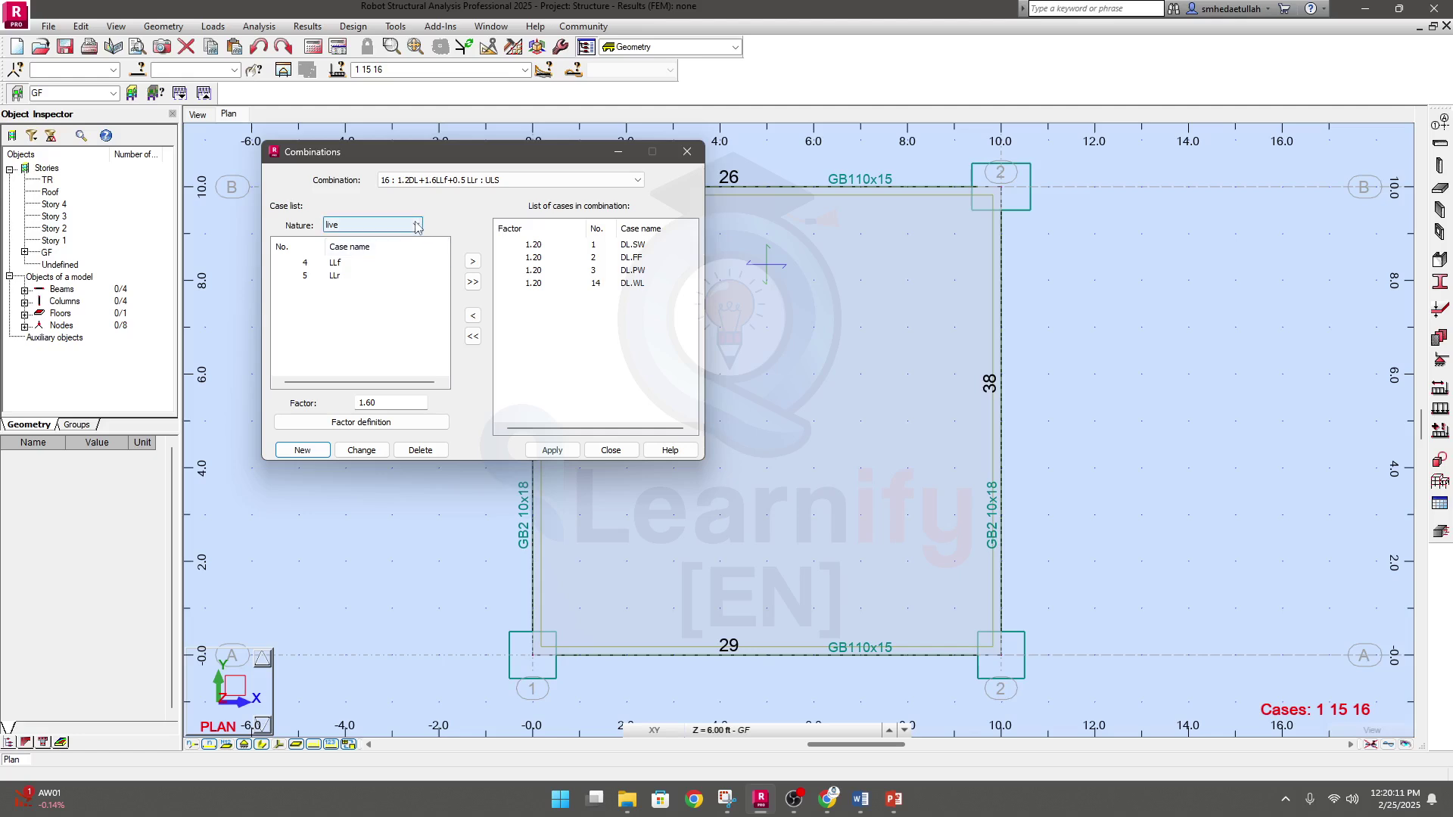
pyautogui.click(395, 402)
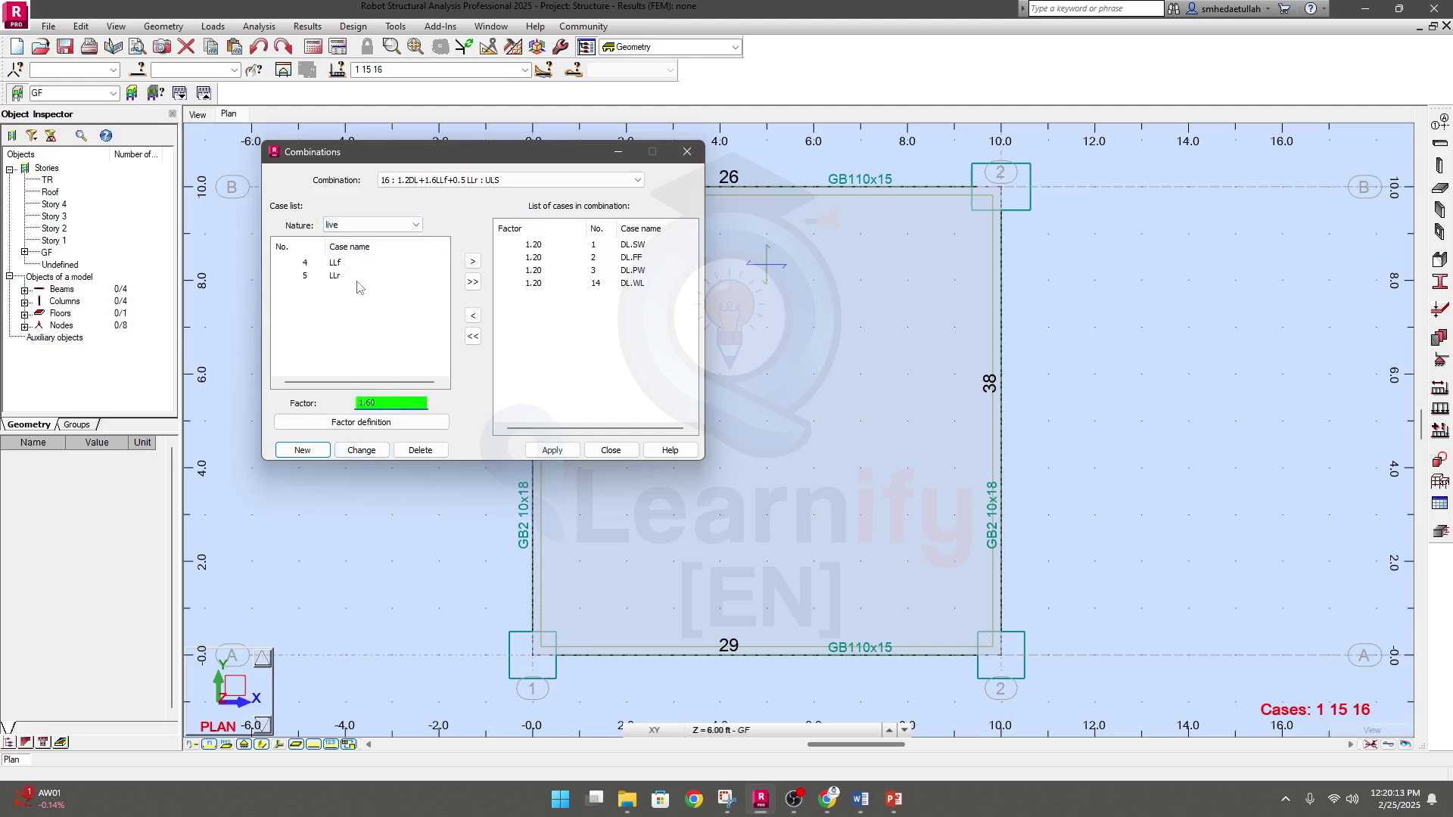
pyautogui.click(305, 263)
pyautogui.click(472, 264)
pyautogui.click(310, 265)
pyautogui.click(392, 402)
pyautogui.write('0.5')
pyautogui.click(281, 263)
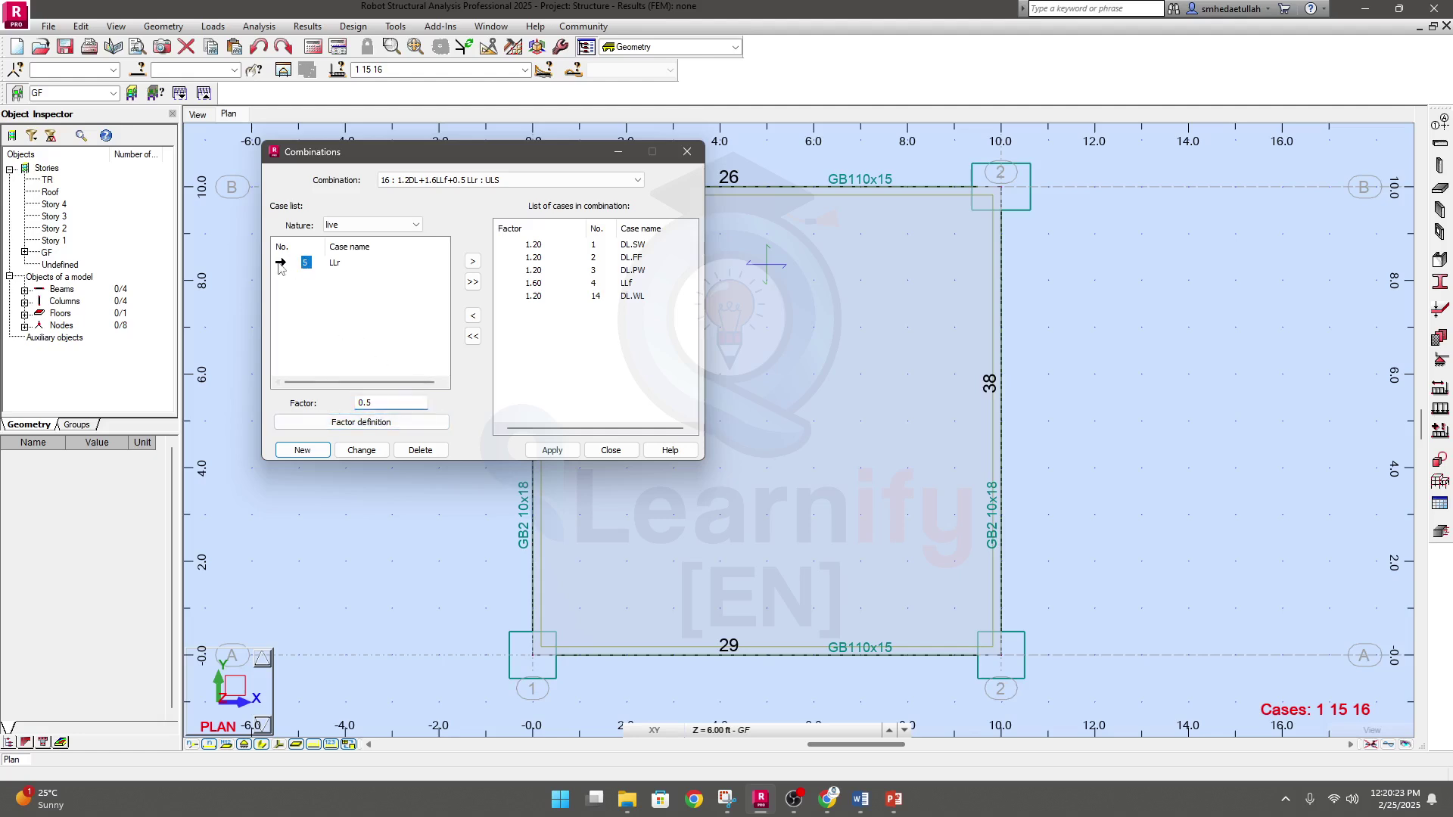
pyautogui.click(473, 262)
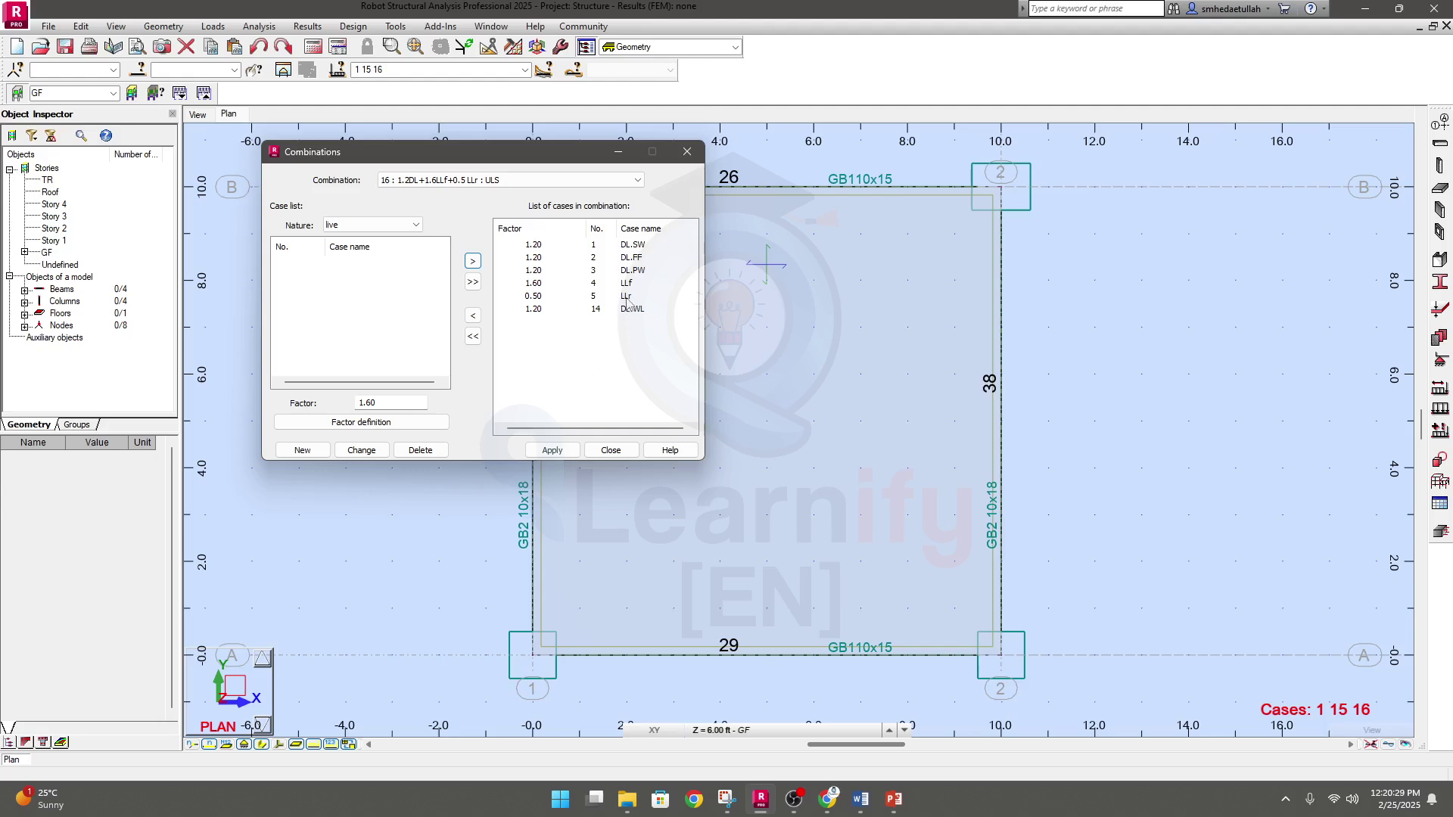
pyautogui.click(466, 180)
# Apply combination 16, start a new combination, and copy the third combination's formula from the slide.
pyautogui.click(545, 454)
pyautogui.click(307, 452)
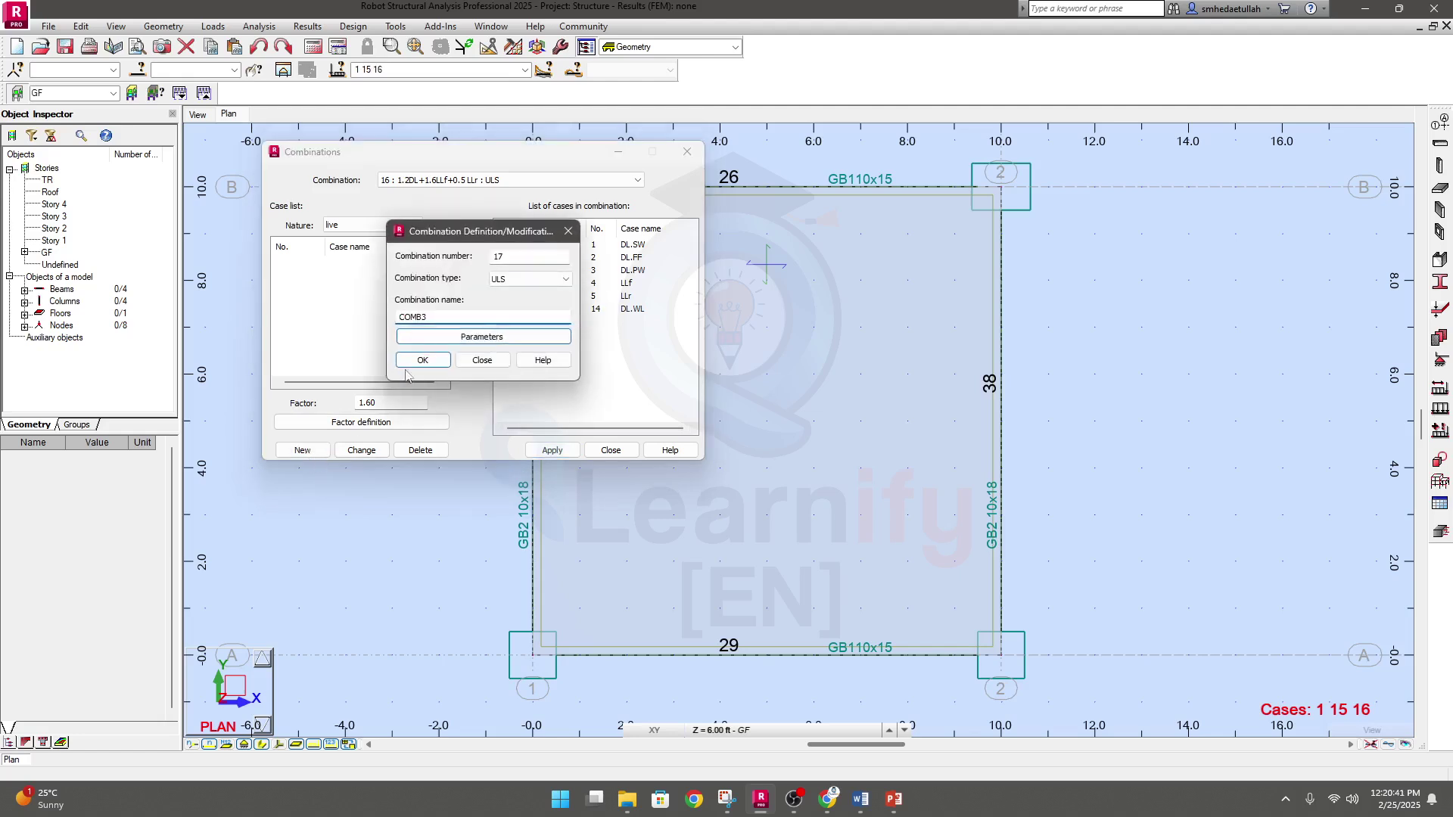
pyautogui.moveTo(439, 317); pyautogui.dragTo(373, 319)
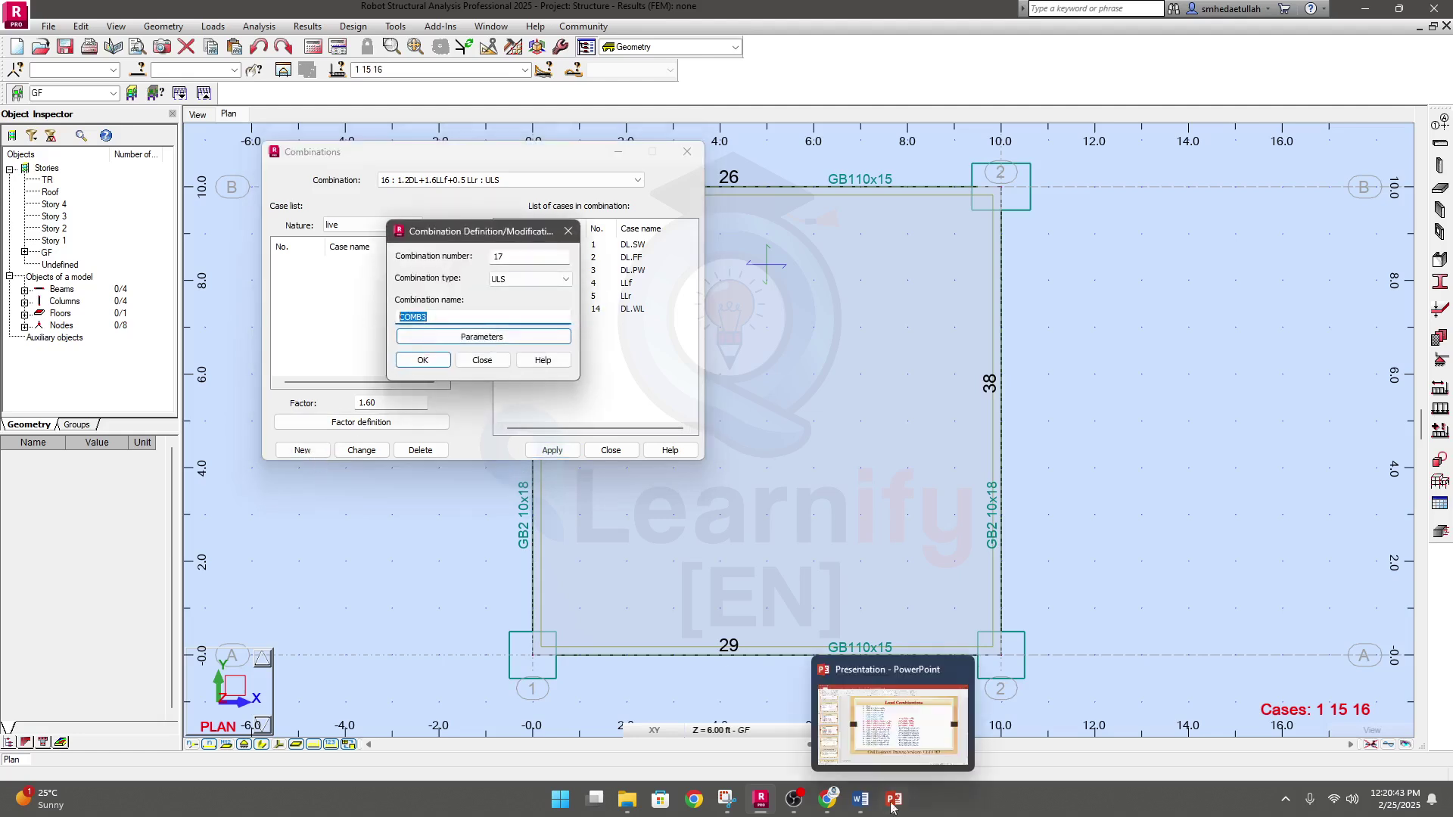
pyautogui.moveTo(895, 799)
pyautogui.click(900, 771)
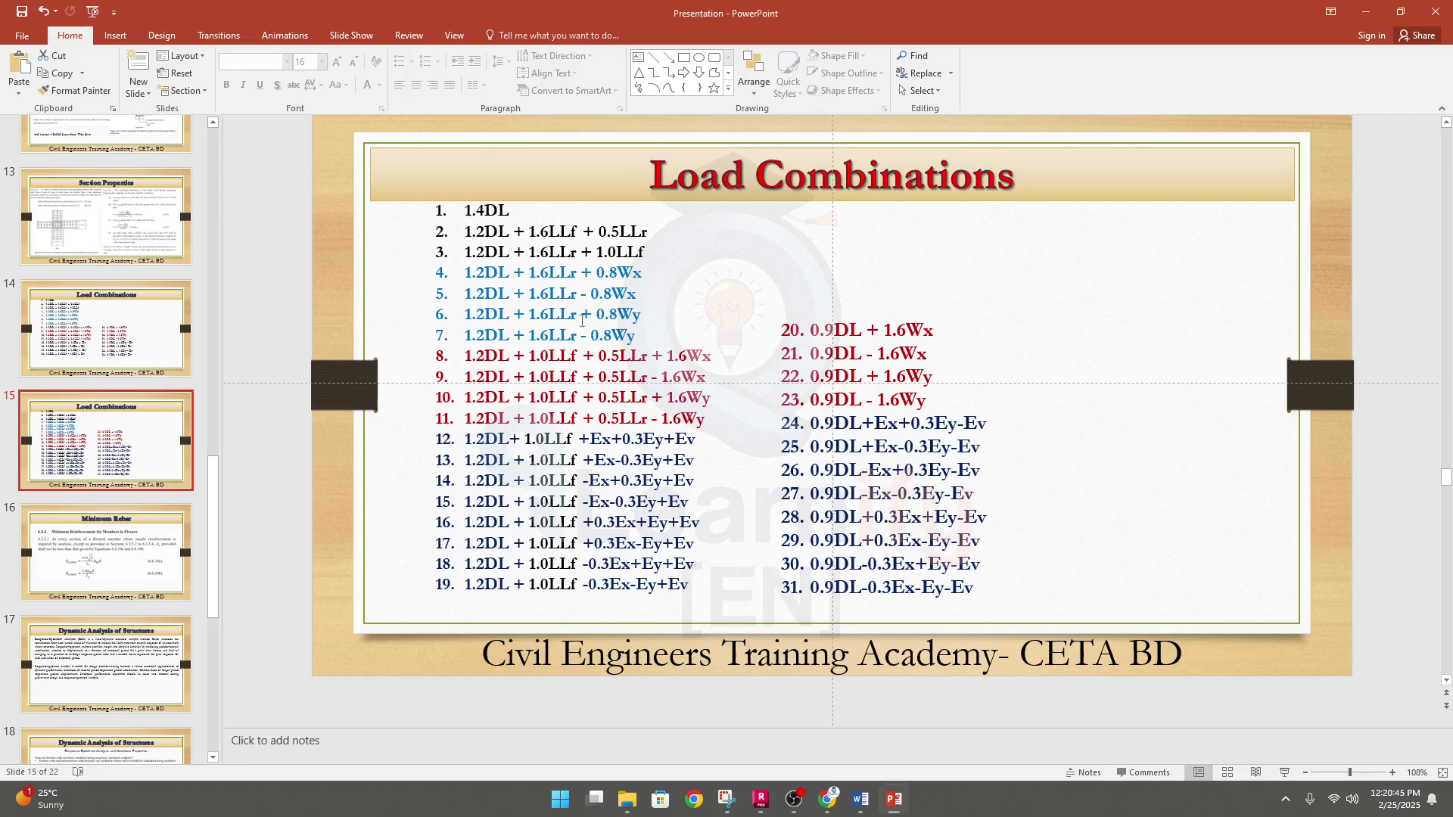
pyautogui.click(514, 252)
pyautogui.moveTo(467, 251); pyautogui.dragTo(647, 252)
pyautogui.hotkey('ctrl', 'c')
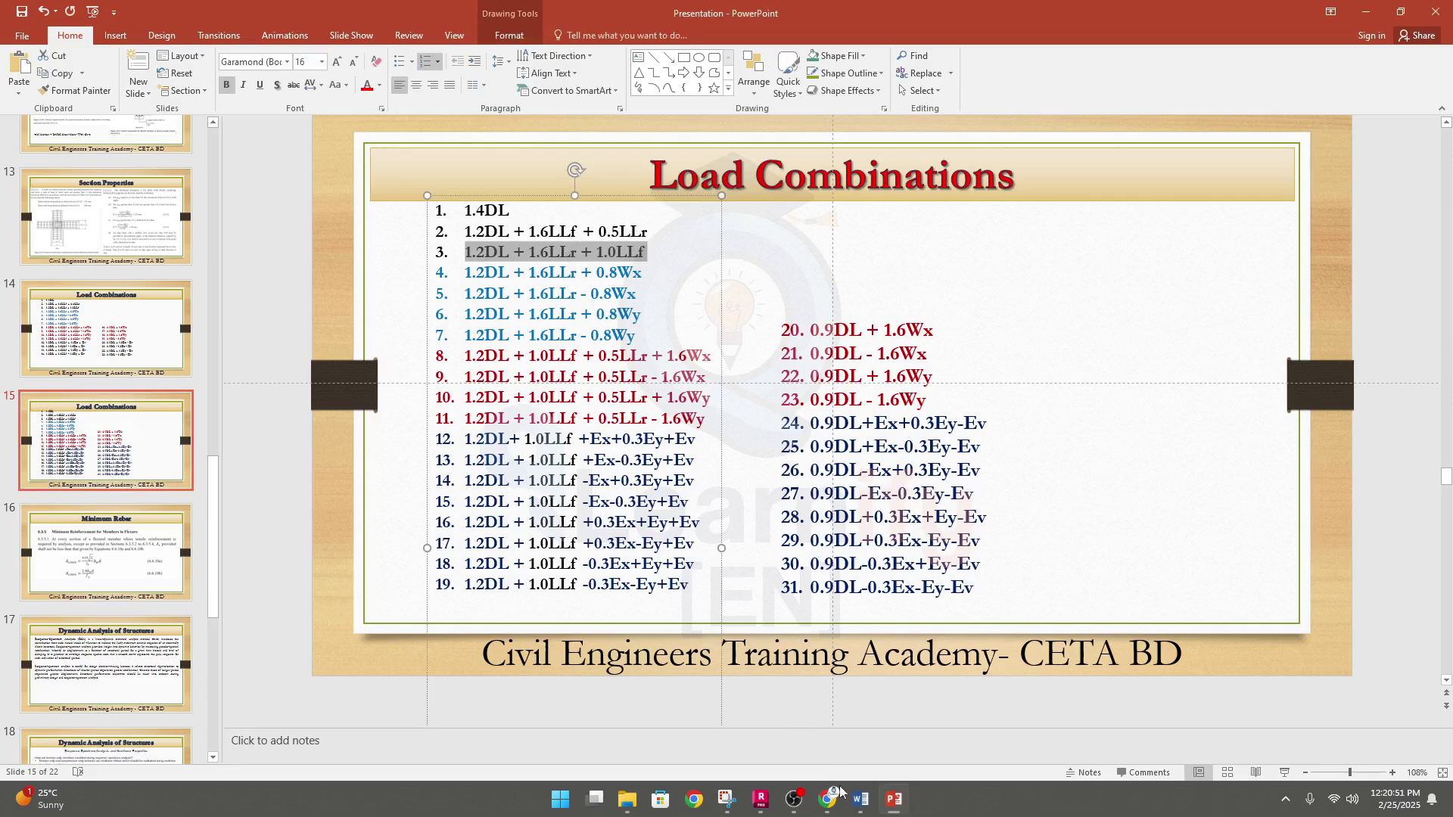
# Name ULS combination 17 '1.2DL + 1.6LLr + 1.0LLf' and filter the case list to dead loads.
pyautogui.moveTo(860, 799)
pyautogui.click(833, 738)
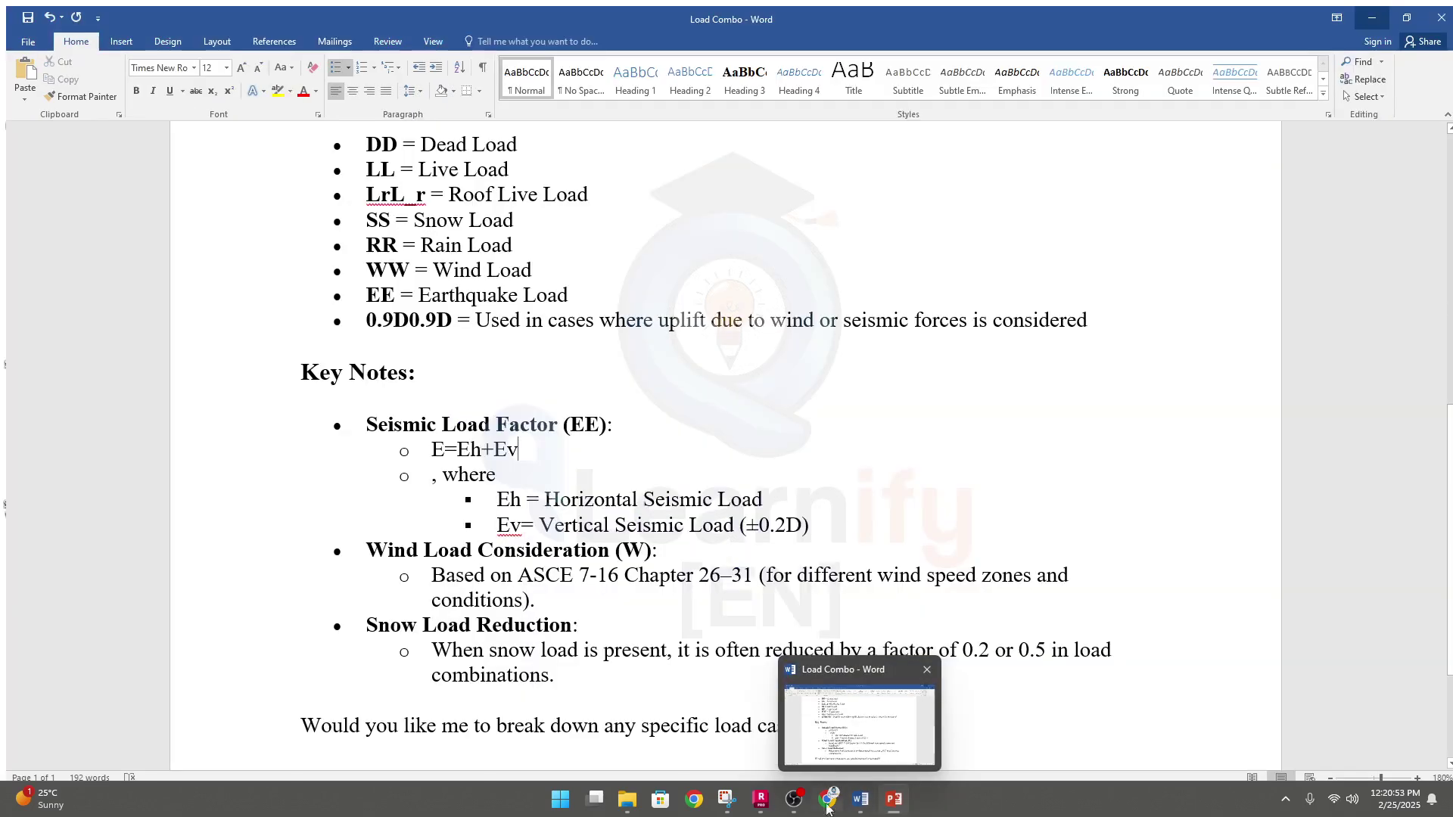
pyautogui.click(833, 738)
pyautogui.moveTo(761, 799)
pyautogui.click(739, 739)
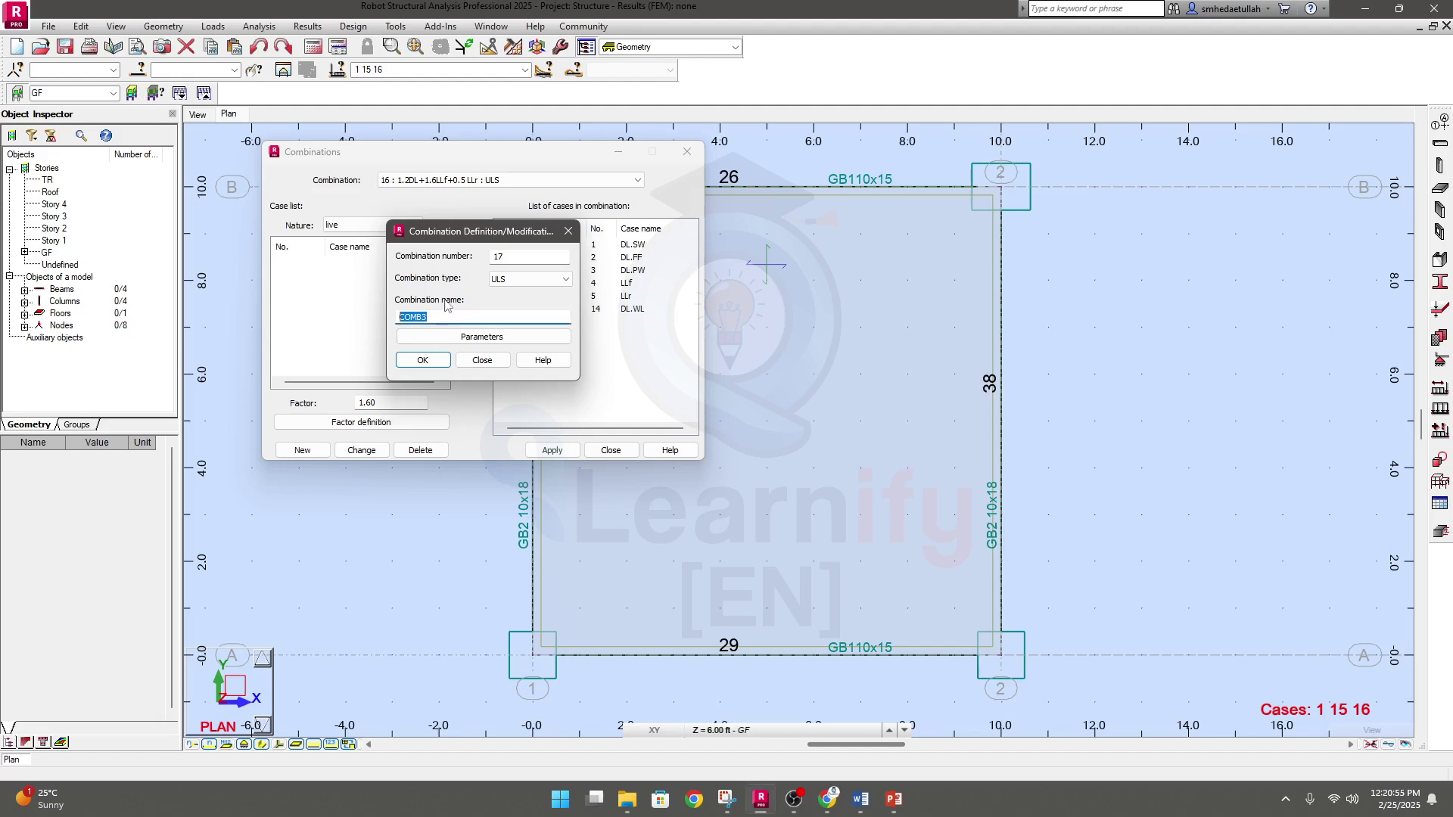
pyautogui.hotkey('ctrl', 'v')
pyautogui.click(422, 360)
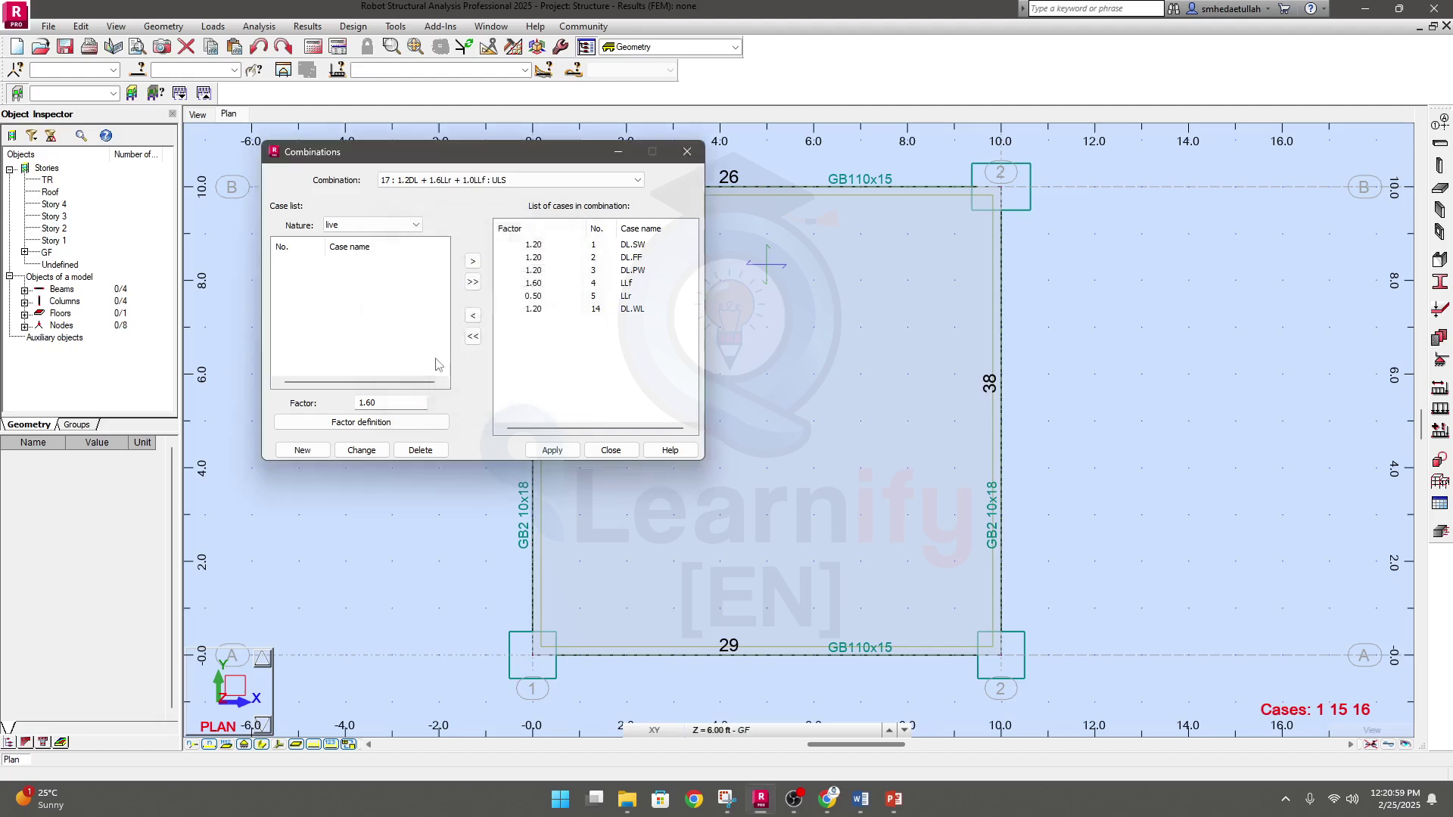
pyautogui.click(414, 225)
pyautogui.click(352, 250)
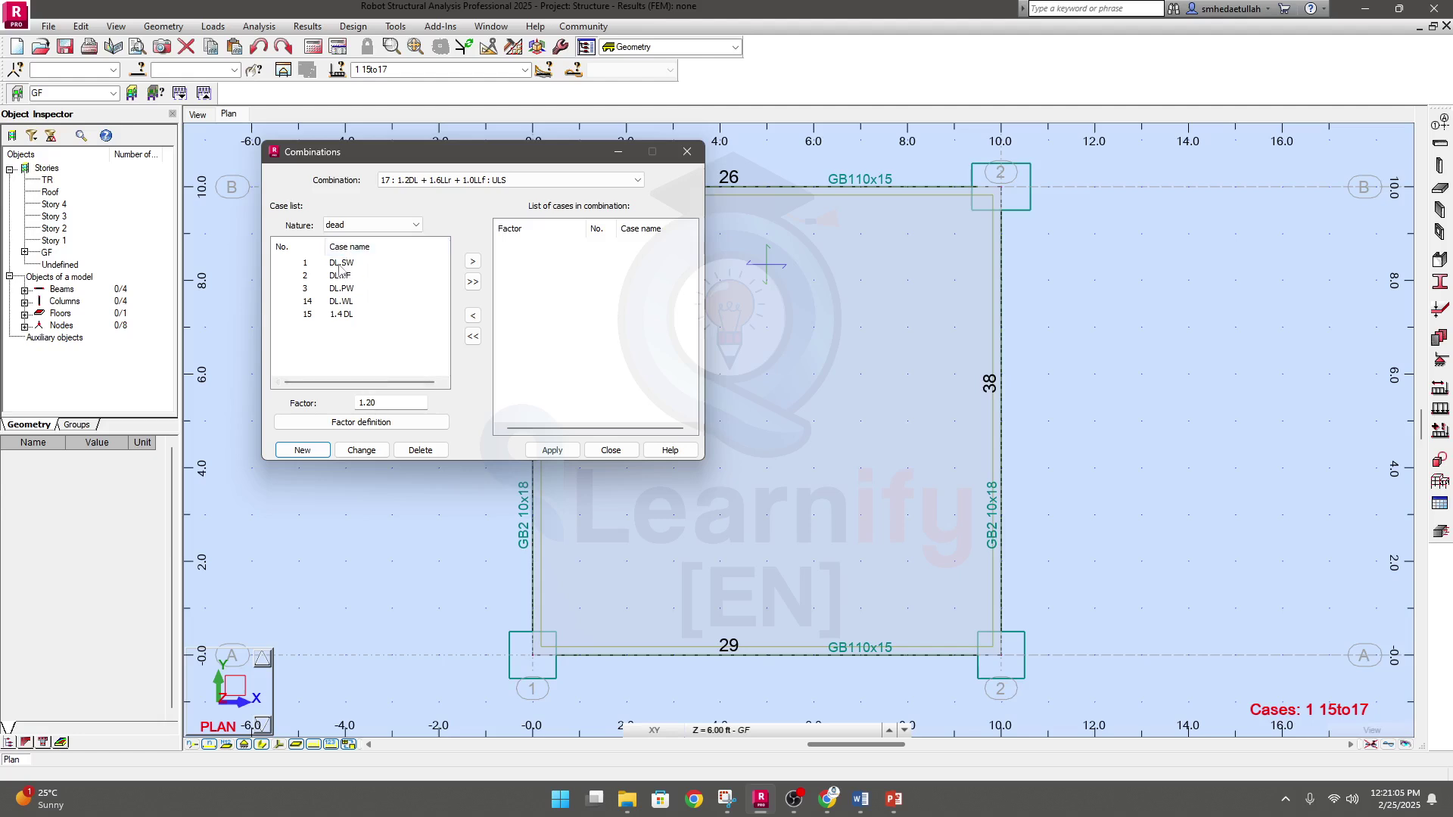
# Add dead cases DL.SW, DL.FF, DL.PW and DL.WL to combination 17 at 1.20.
pyautogui.click(305, 261)
pyautogui.keyDown('ctrl'); pyautogui.click(305, 275); pyautogui.keyUp('ctrl')
pyautogui.keyDown('ctrl'); pyautogui.click(308, 300); pyautogui.keyUp('ctrl')
pyautogui.keyDown('ctrl'); pyautogui.click(306, 288); pyautogui.keyUp('ctrl')
pyautogui.click(473, 262)
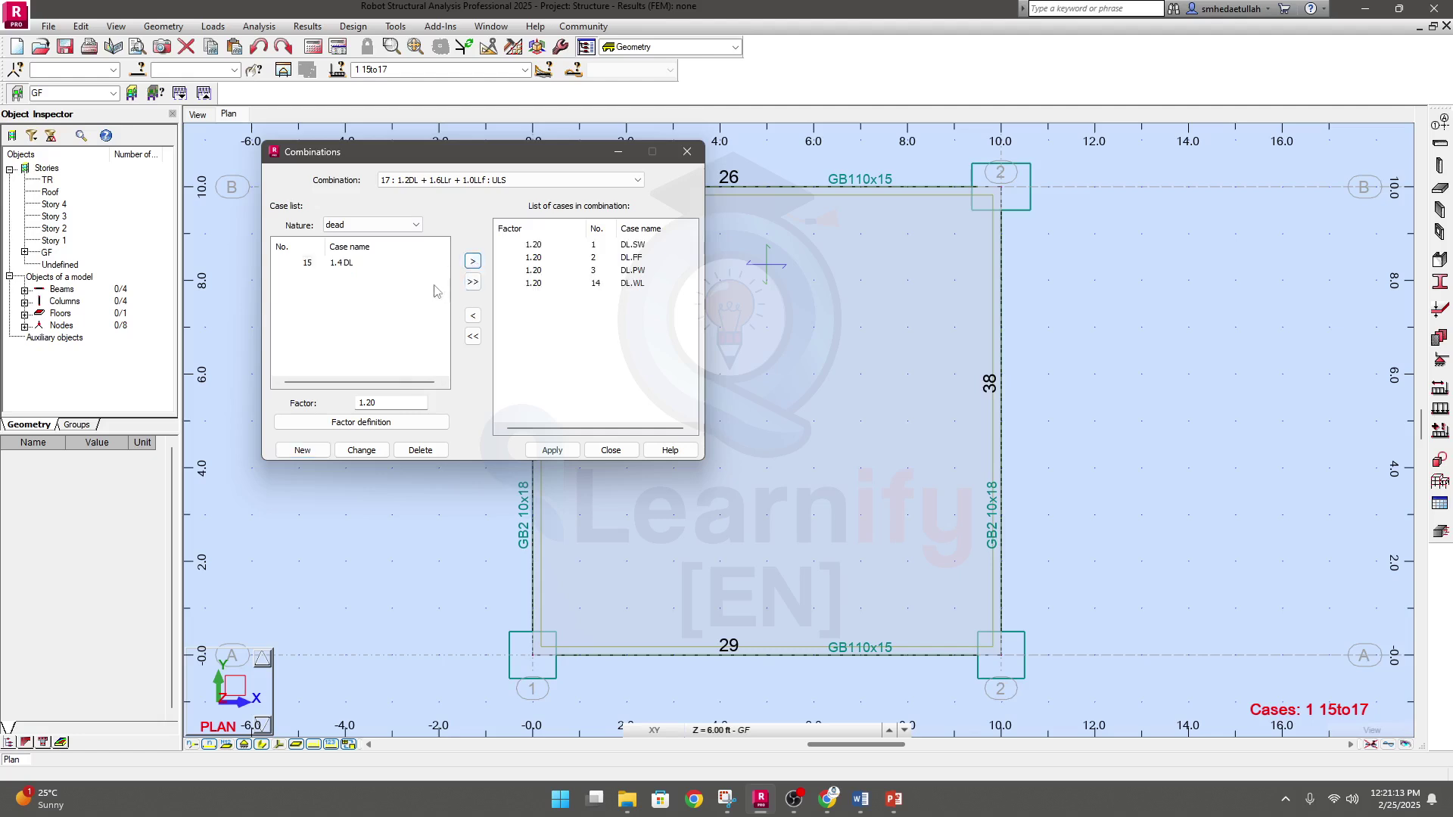
# Add LLr at factor 1.60 and LLf at factor 1.00 to combination 17 and apply.
pyautogui.click(380, 225)
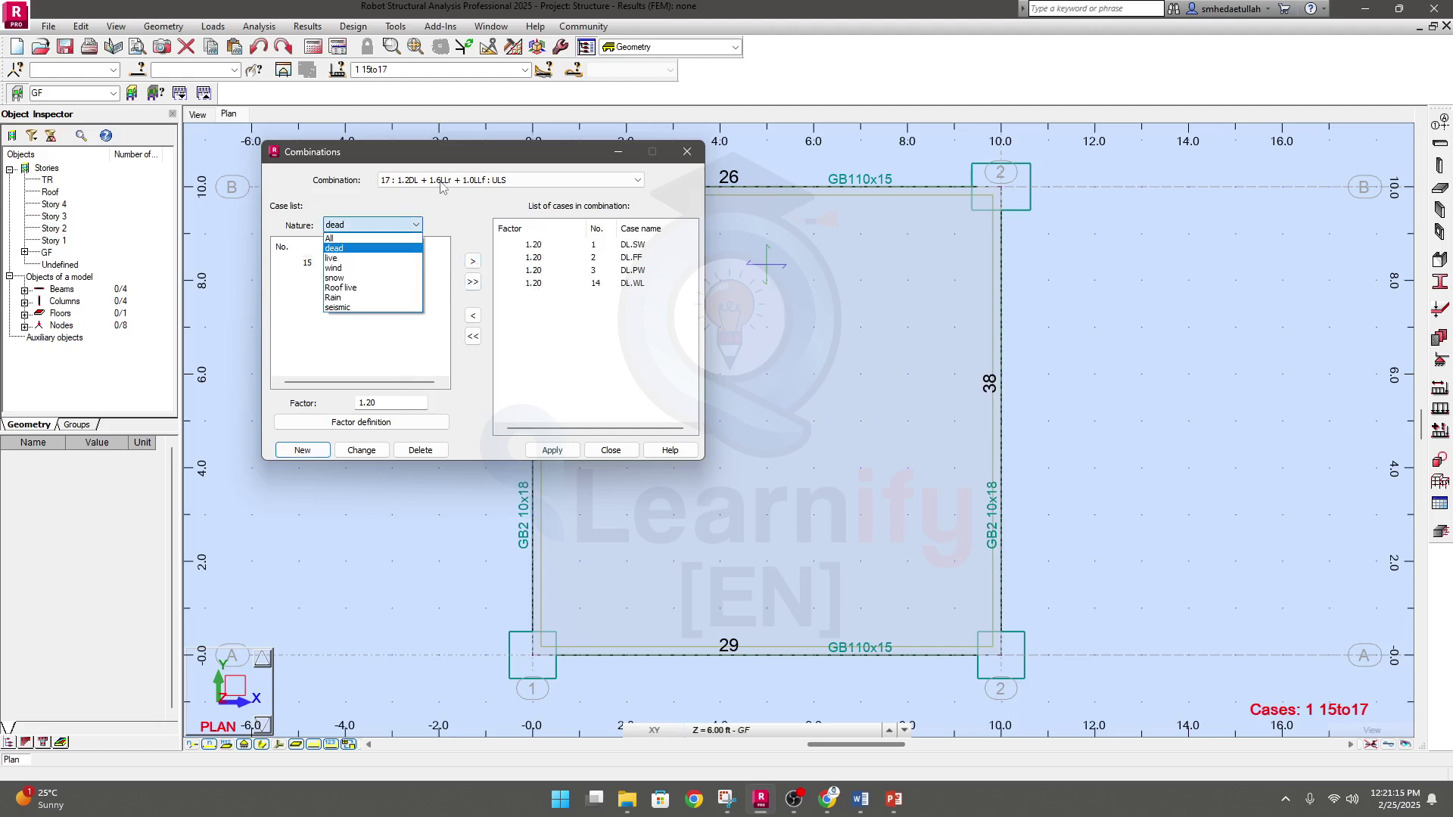
pyautogui.click(345, 259)
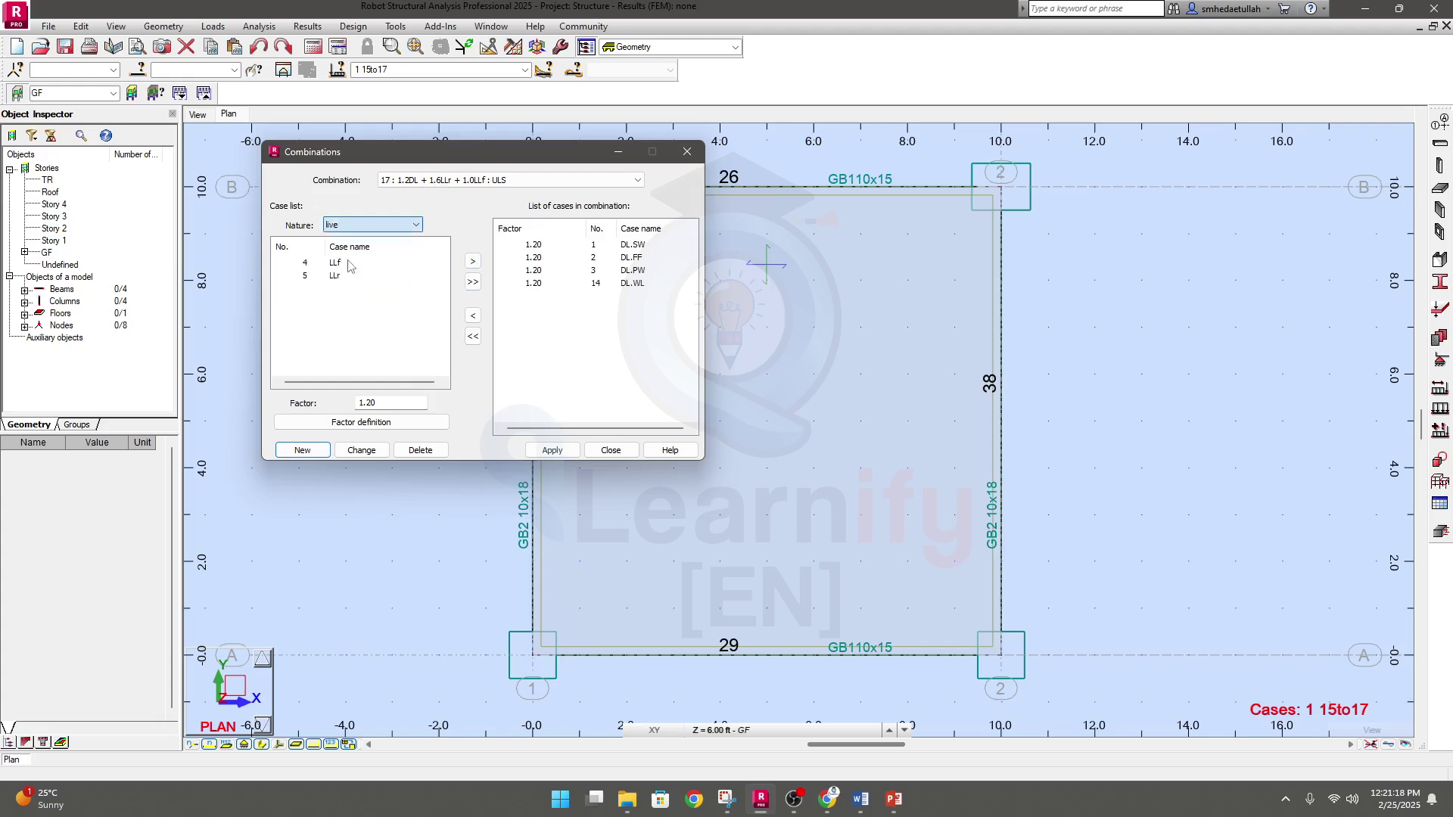
pyautogui.click(306, 263)
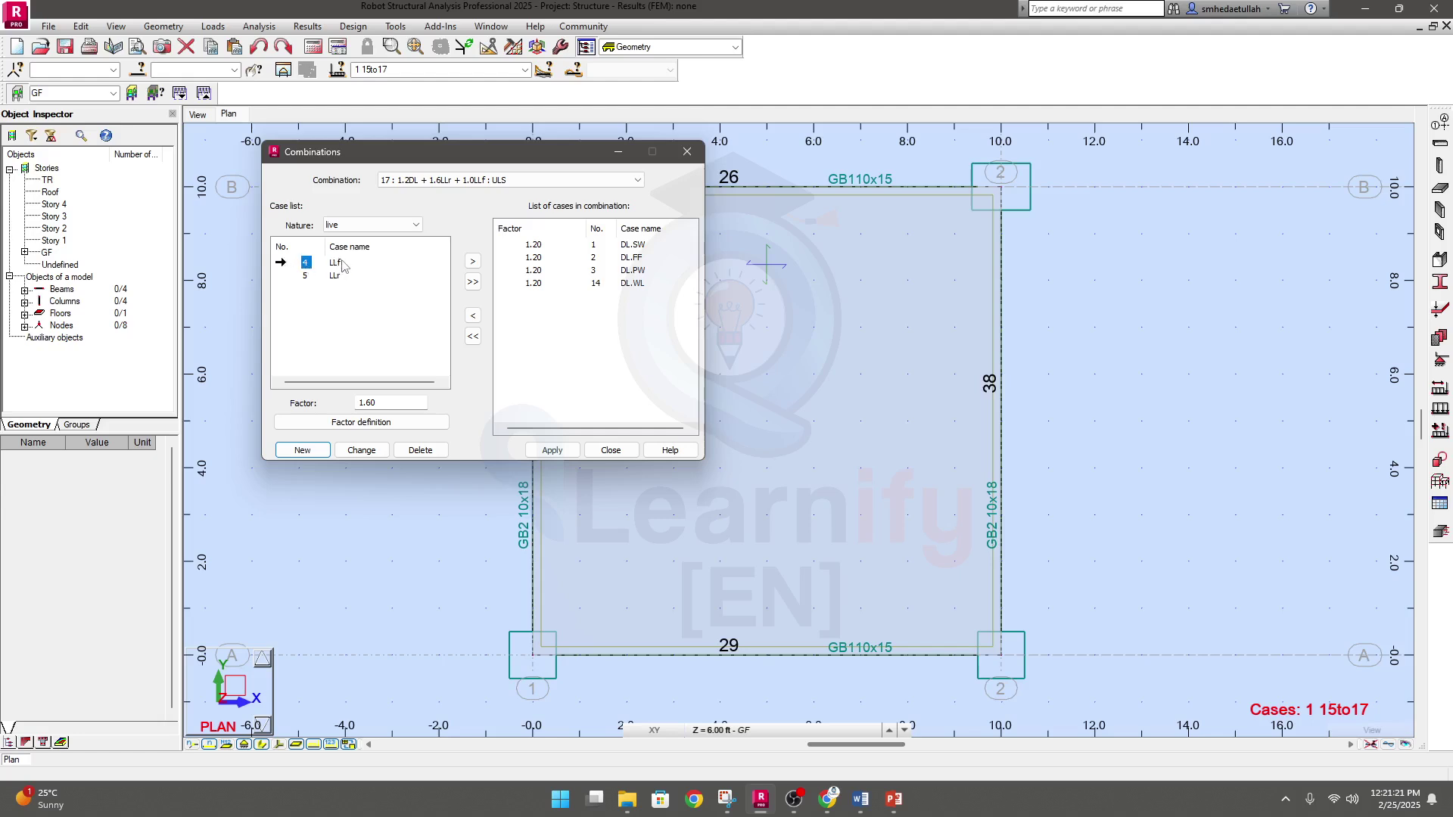
pyautogui.click(306, 277)
pyautogui.click(472, 262)
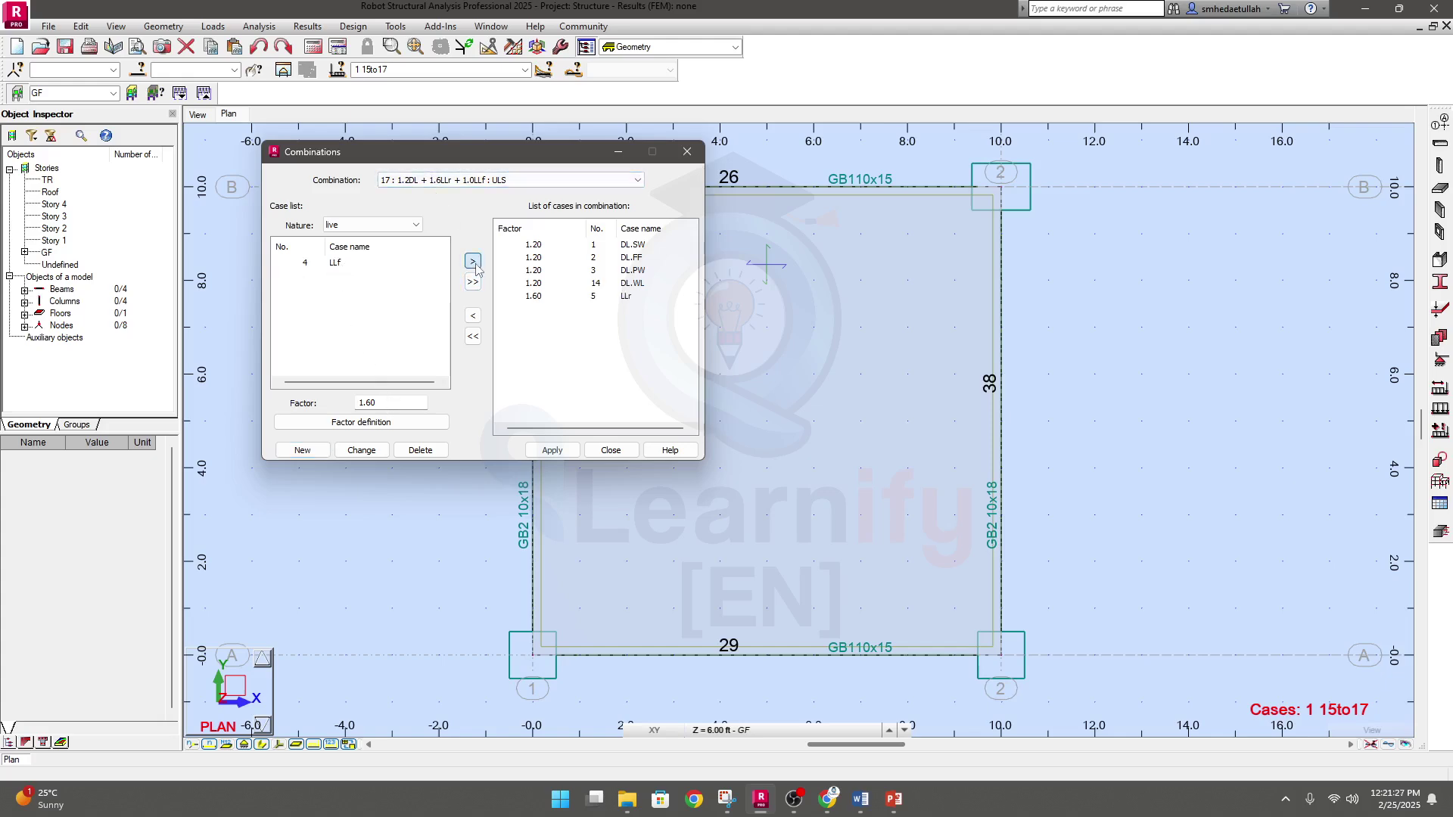
pyautogui.click(307, 265)
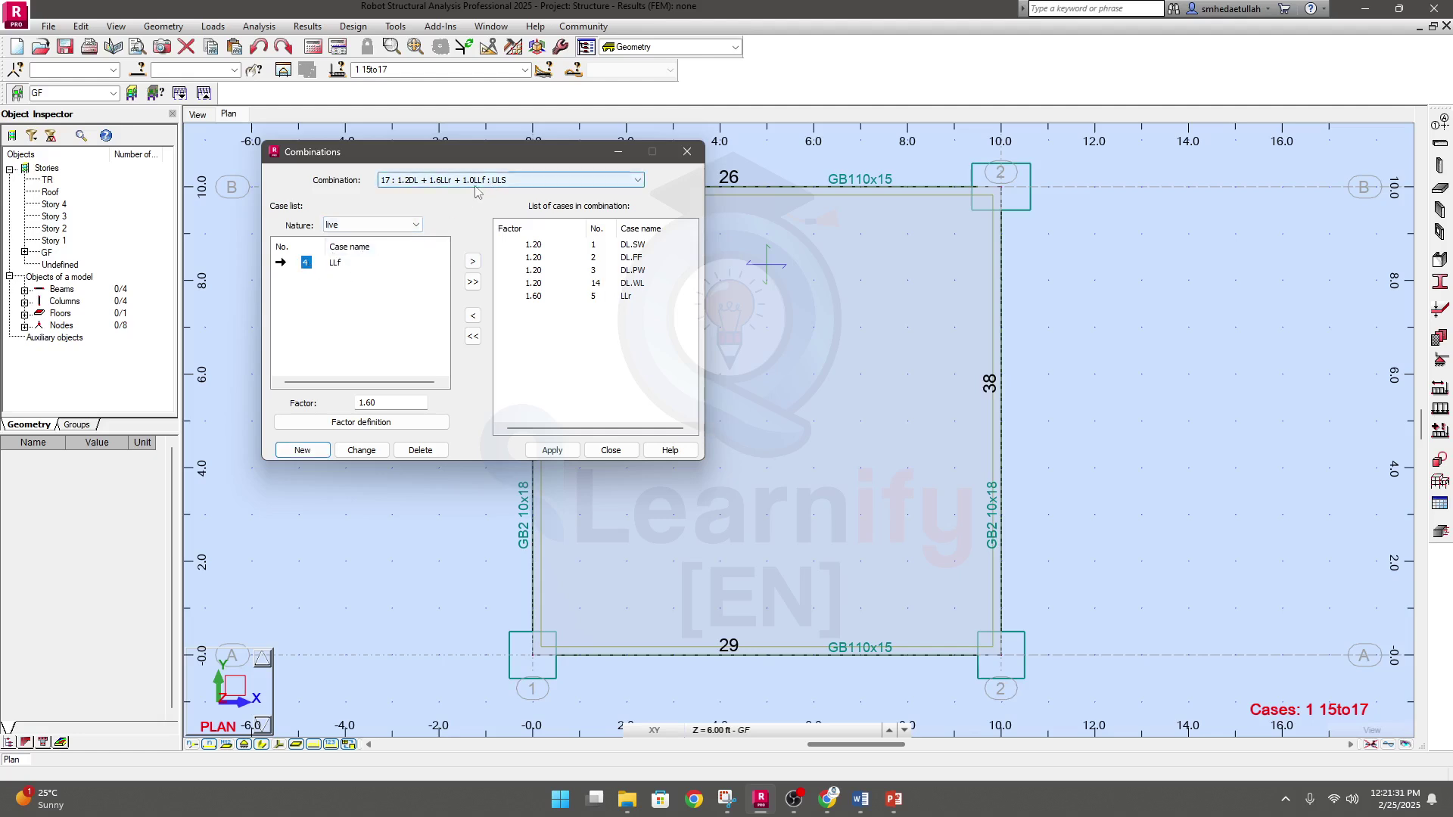
pyautogui.click(383, 403)
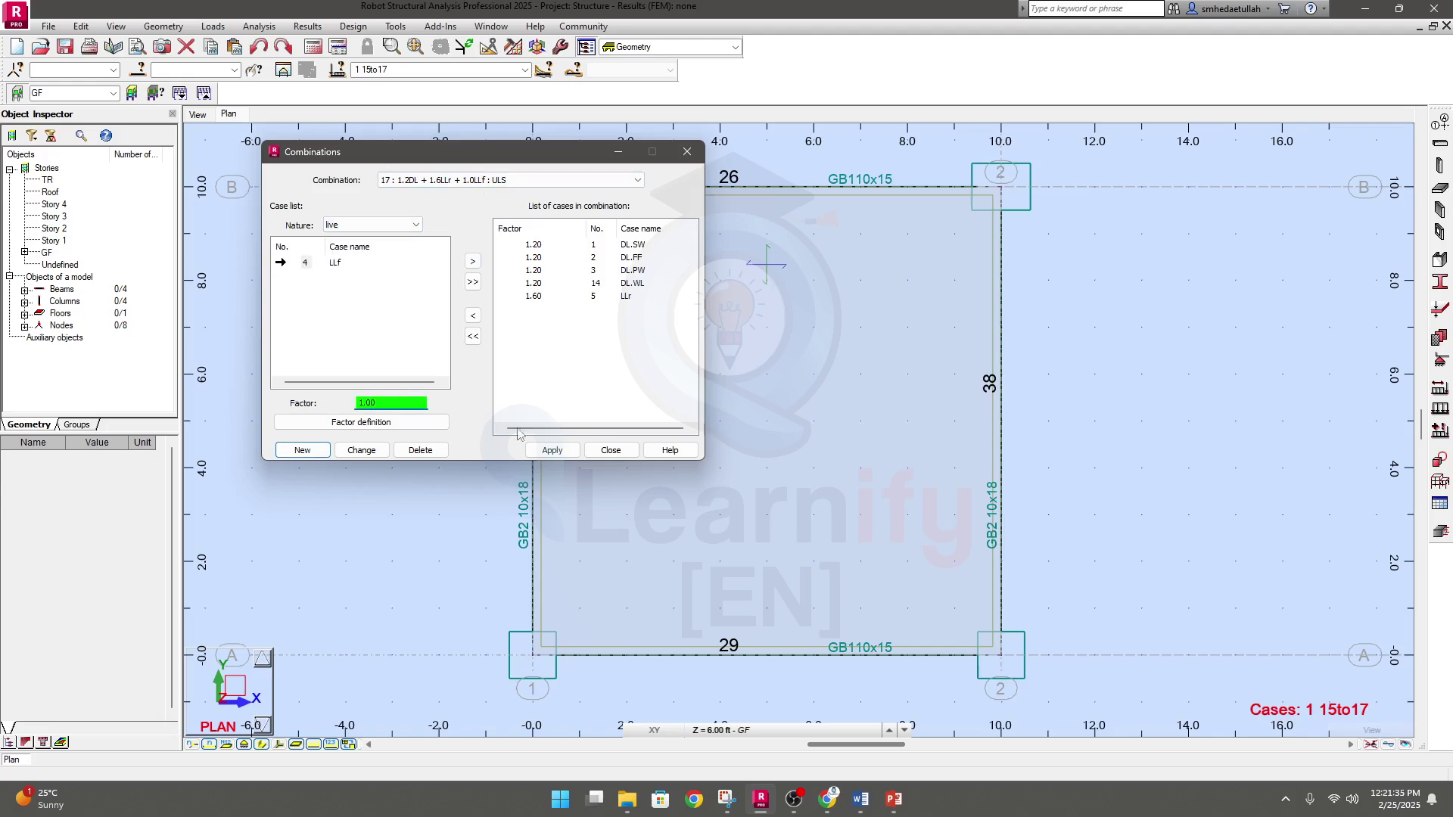
pyautogui.click(472, 261)
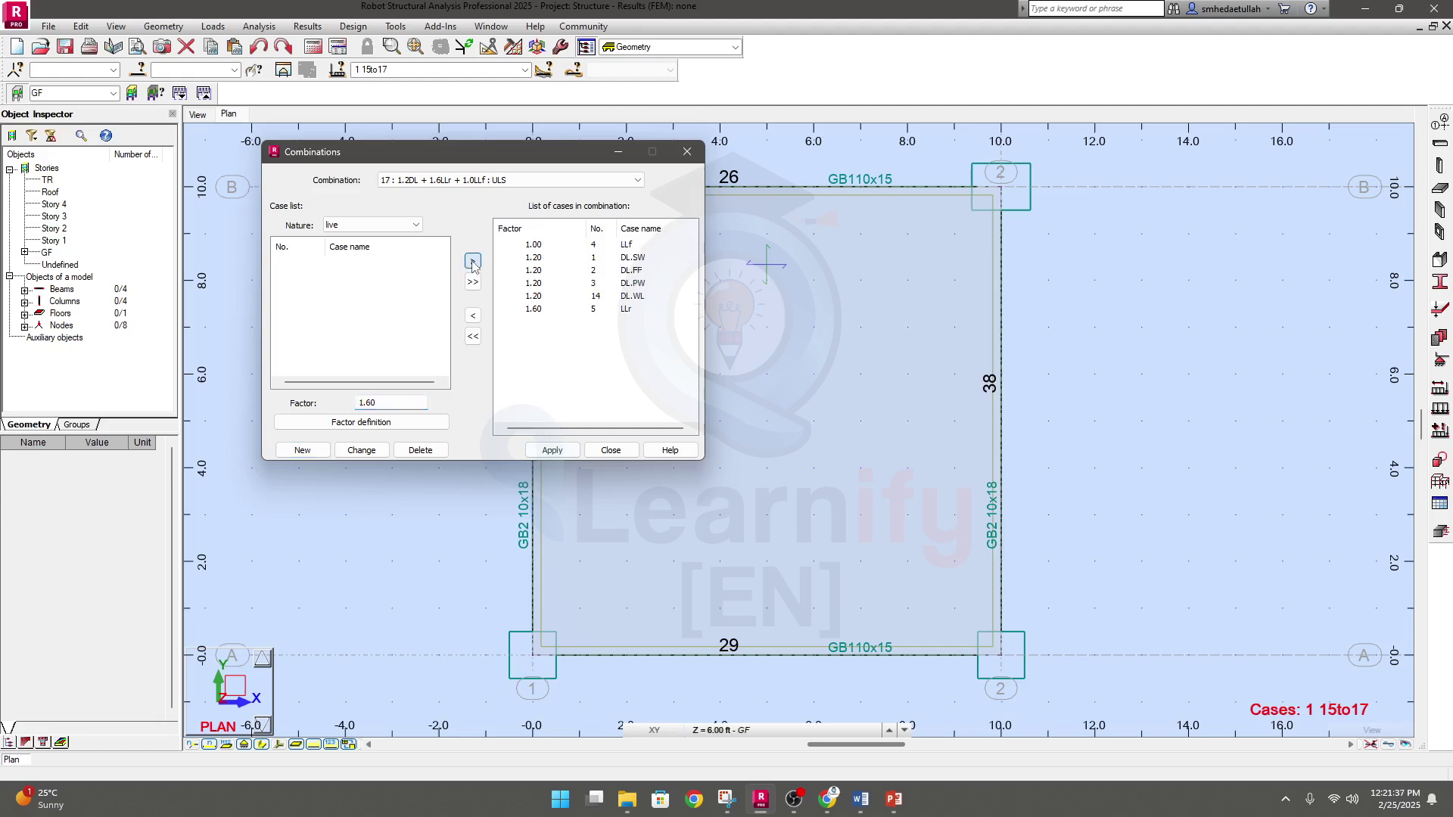
pyautogui.click(553, 450)
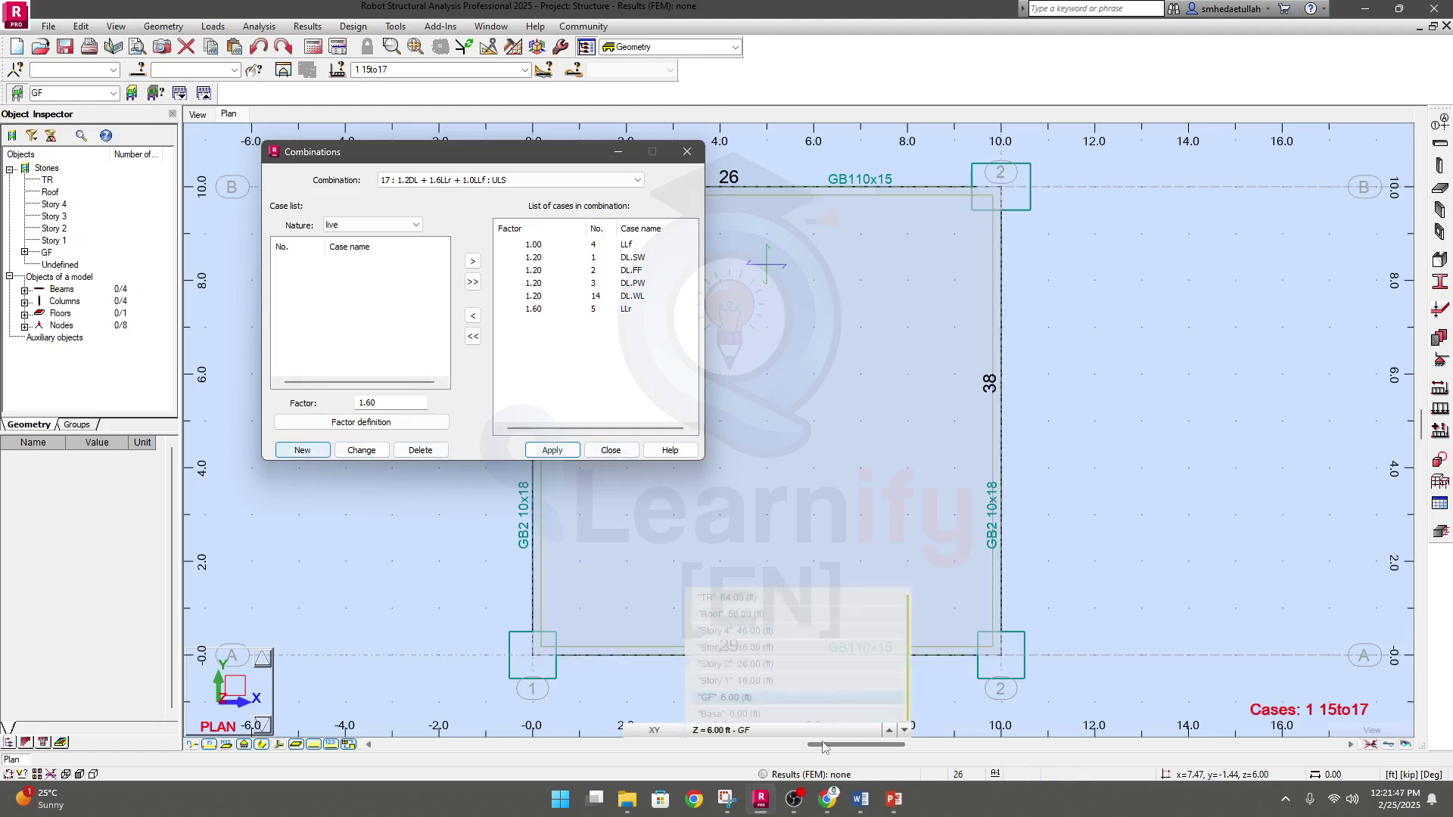
# Recheck the load combinations slide and close the Combinations dialog.
pyautogui.click(889, 730)
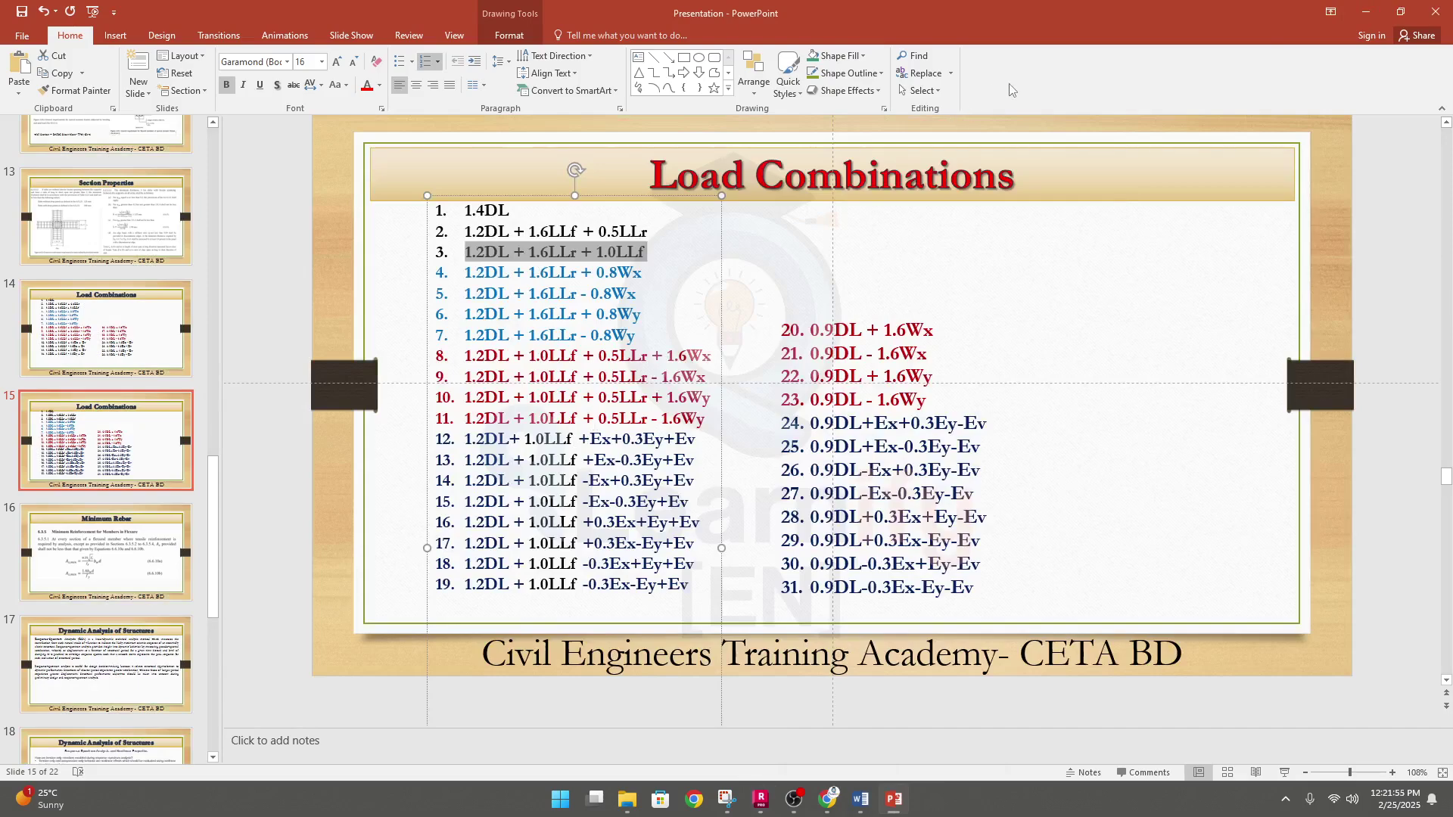
pyautogui.click(1365, 12)
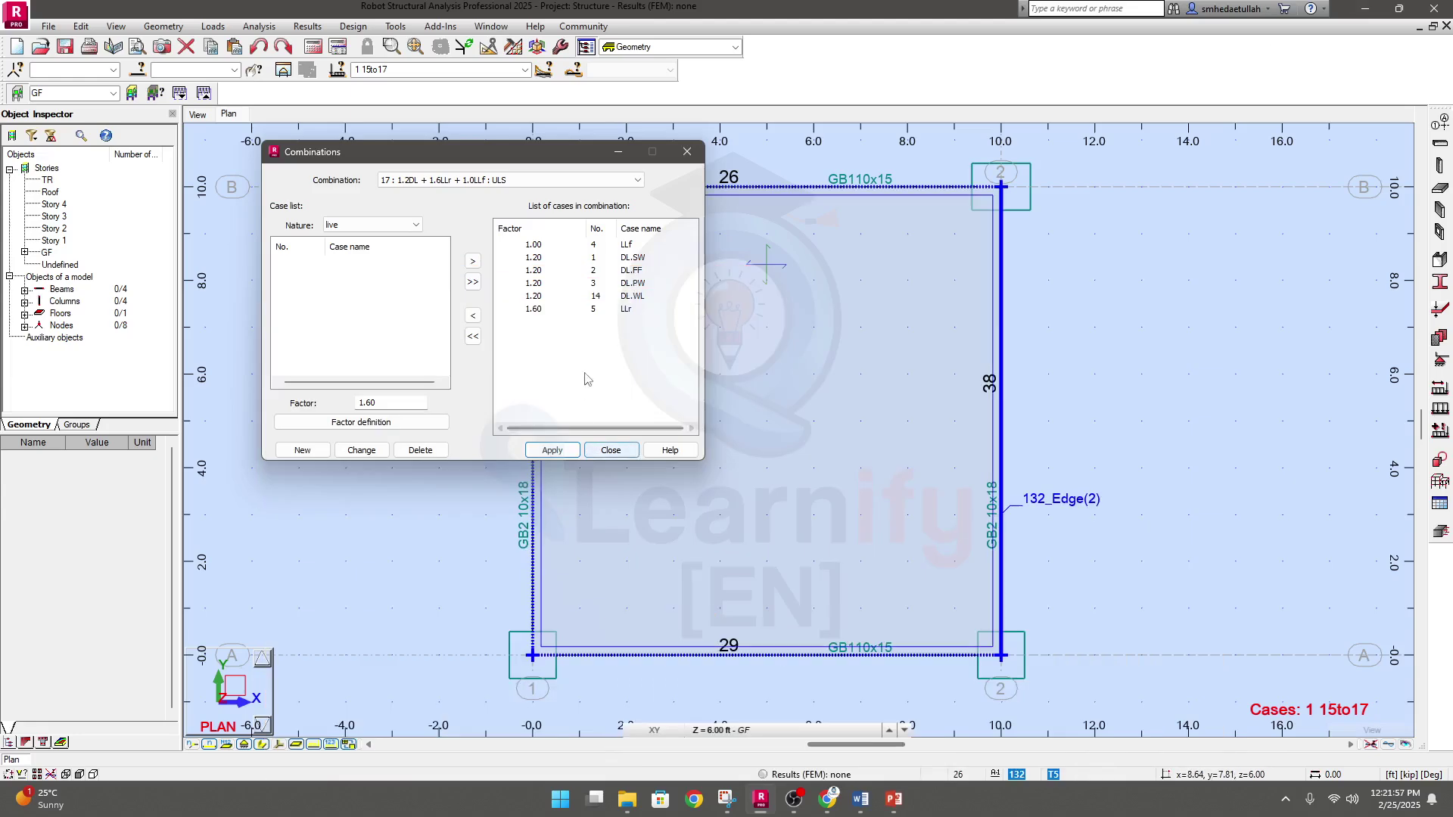
pyautogui.click(611, 450)
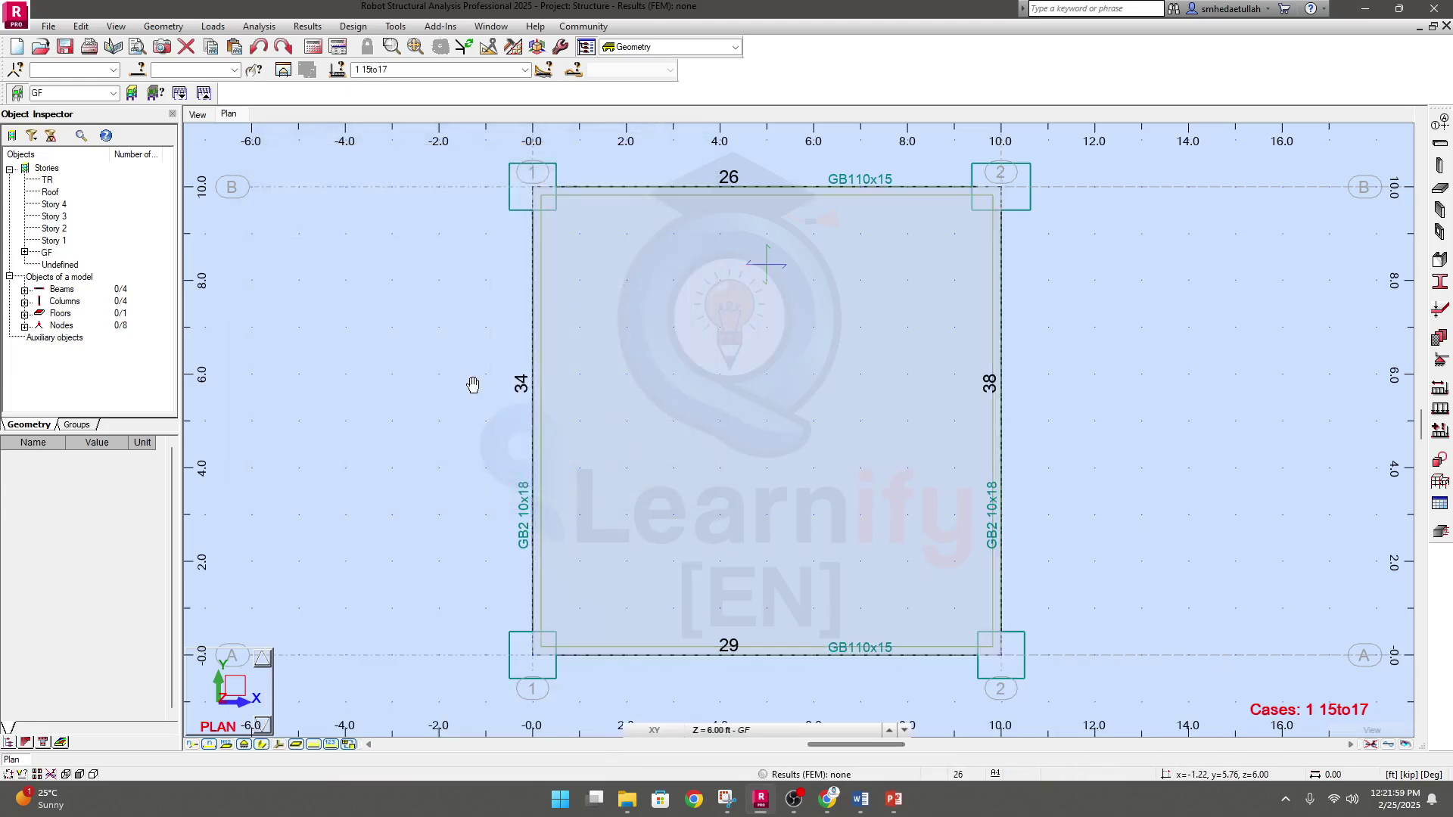
# Confirm combinations 15, 16 and 17 appear in the load case list, then pan the plan view.
pyautogui.click(524, 69)
pyautogui.scroll(2, 450, 300)
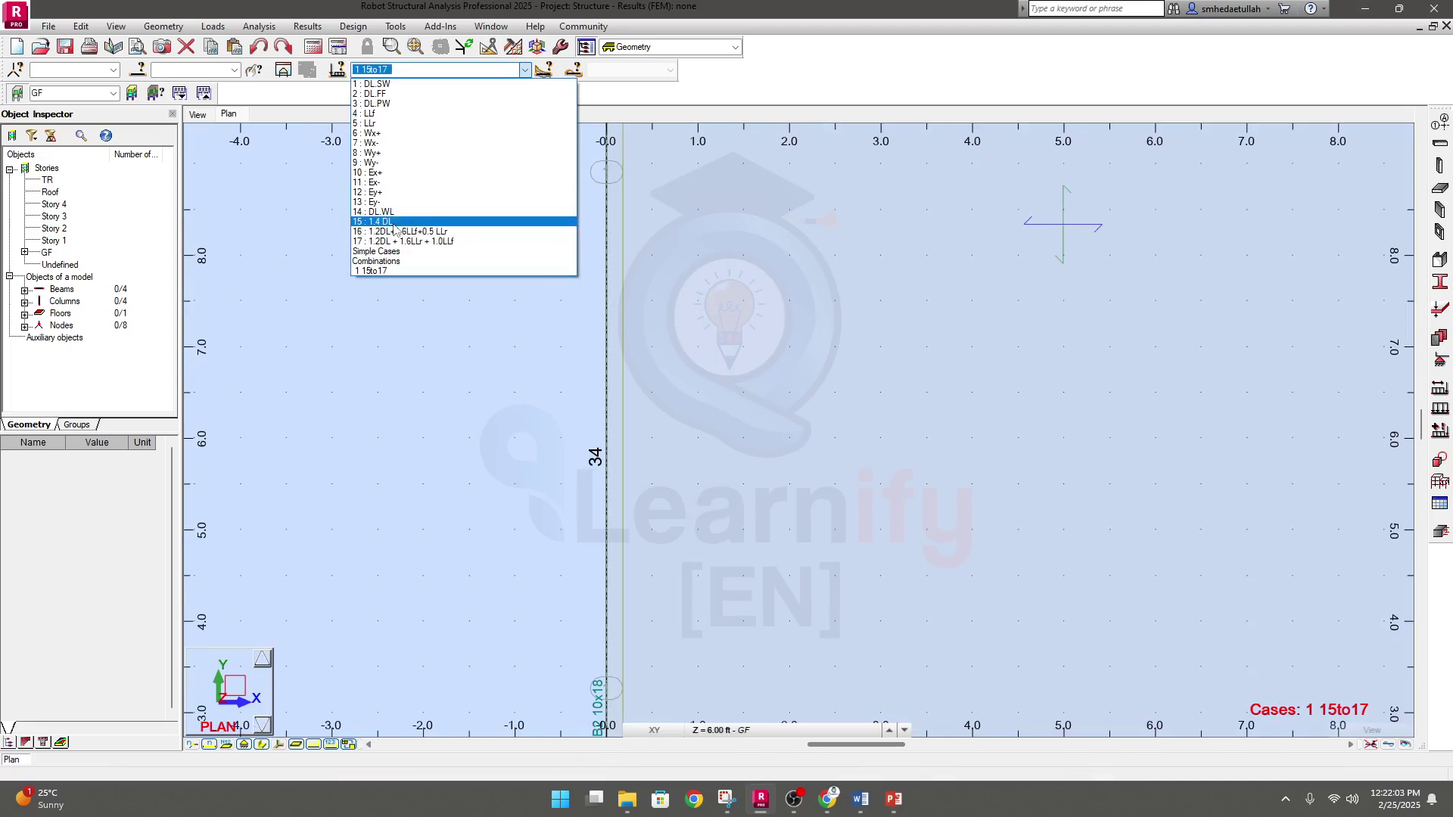
pyautogui.click(425, 404)
pyautogui.scroll(-3, 425, 404)
pyautogui.moveTo(411, 433); pyautogui.dragTo(488, 395, button='middle')
pyautogui.scroll(1, 489, 393)
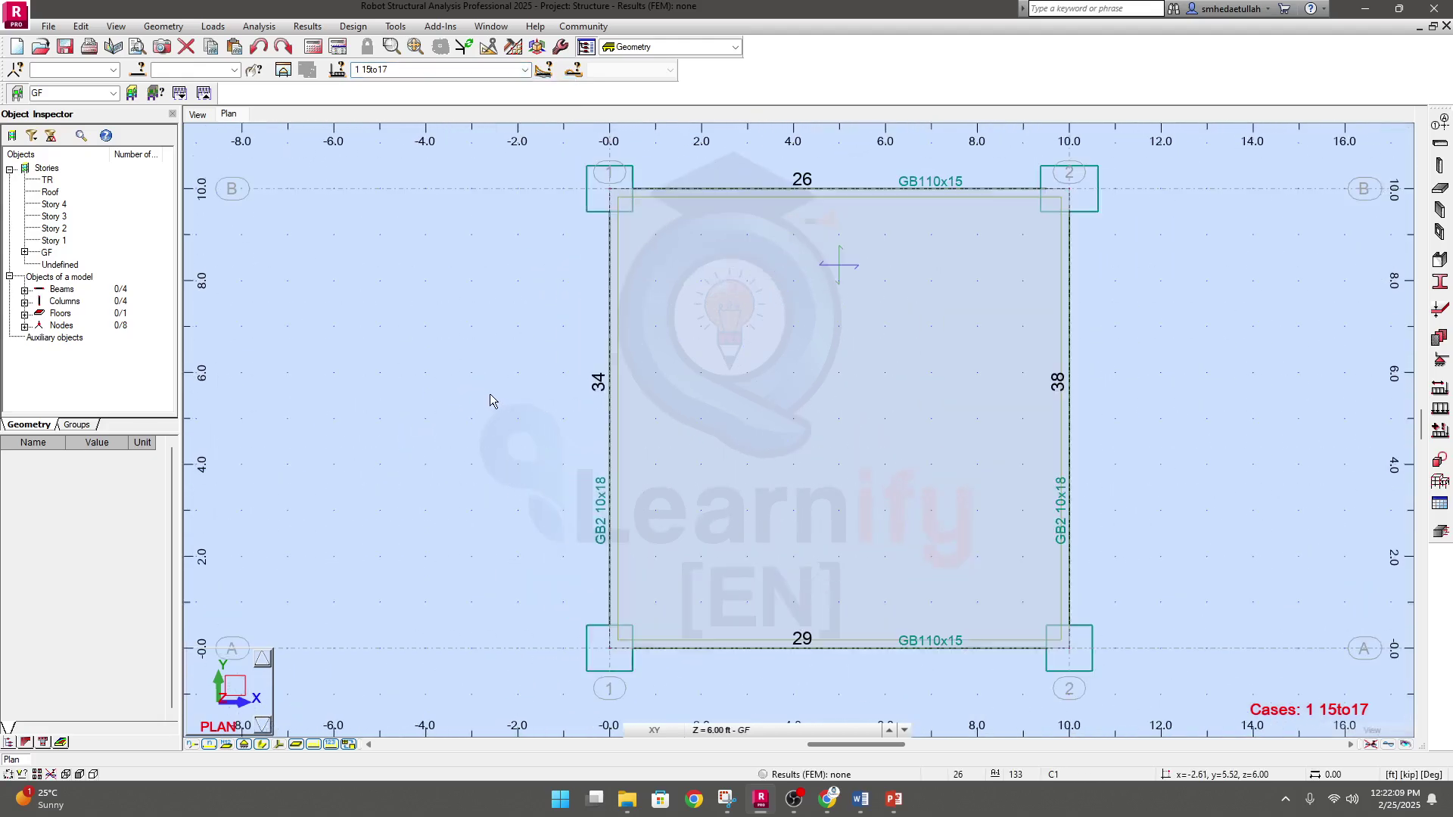